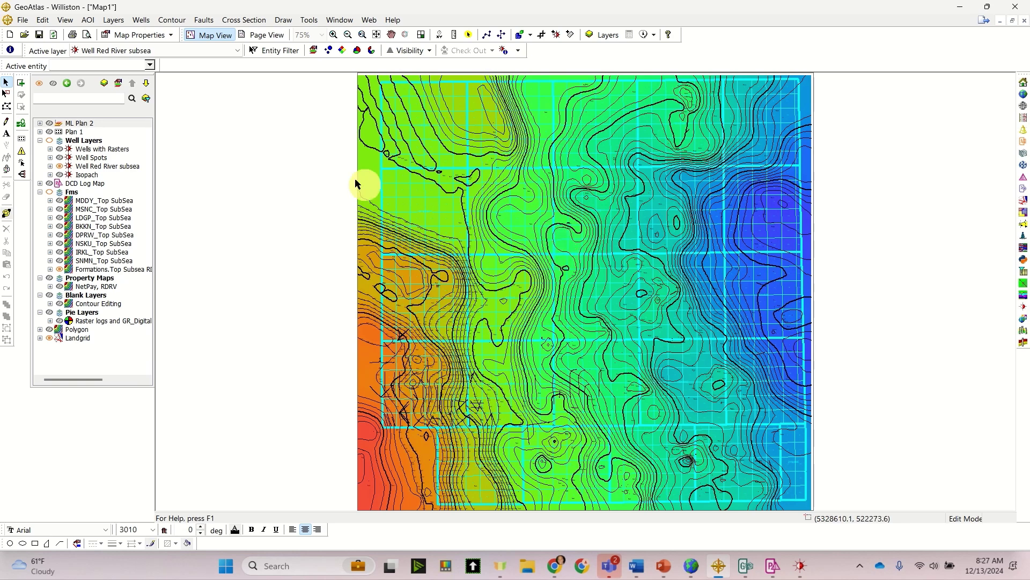
Examine the layer display attributes by collapsing and expanding the Well Red River subsea layer and the Well Layers stack, and cancel the dialog
left_click(119, 84)
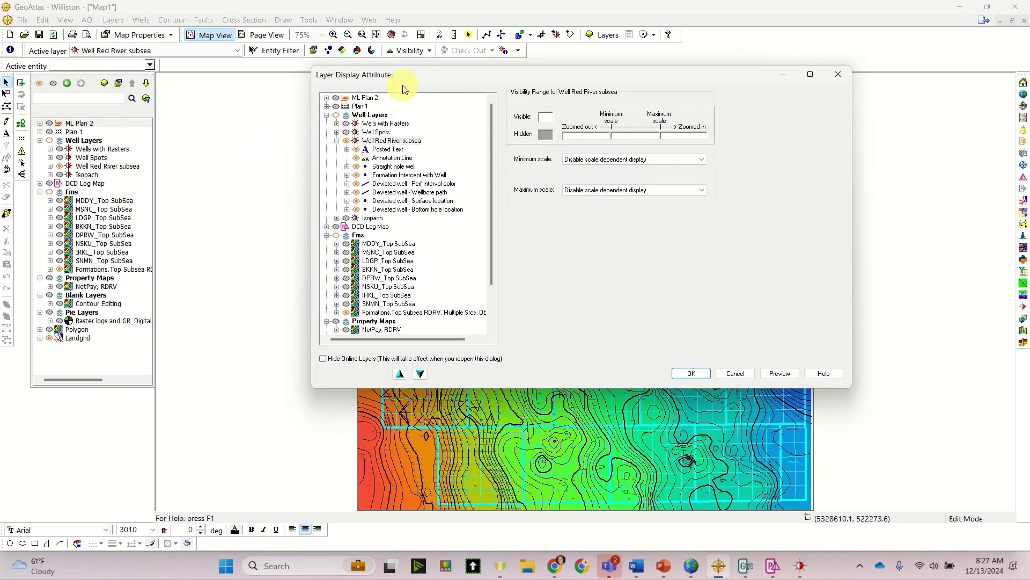
left_click(337, 141)
left_click(337, 141)
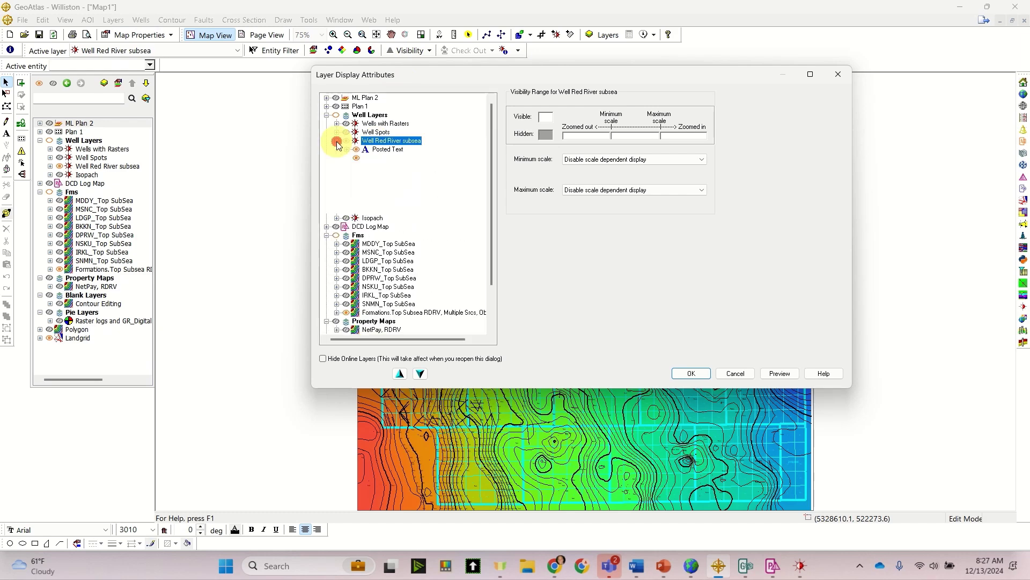
left_click(326, 115)
left_click(326, 115)
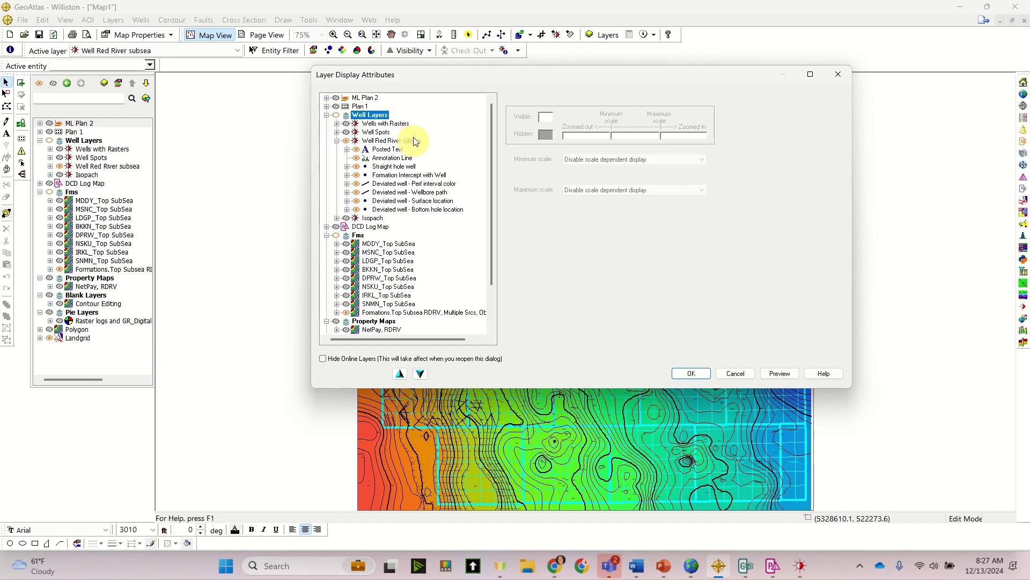
left_click(731, 374)
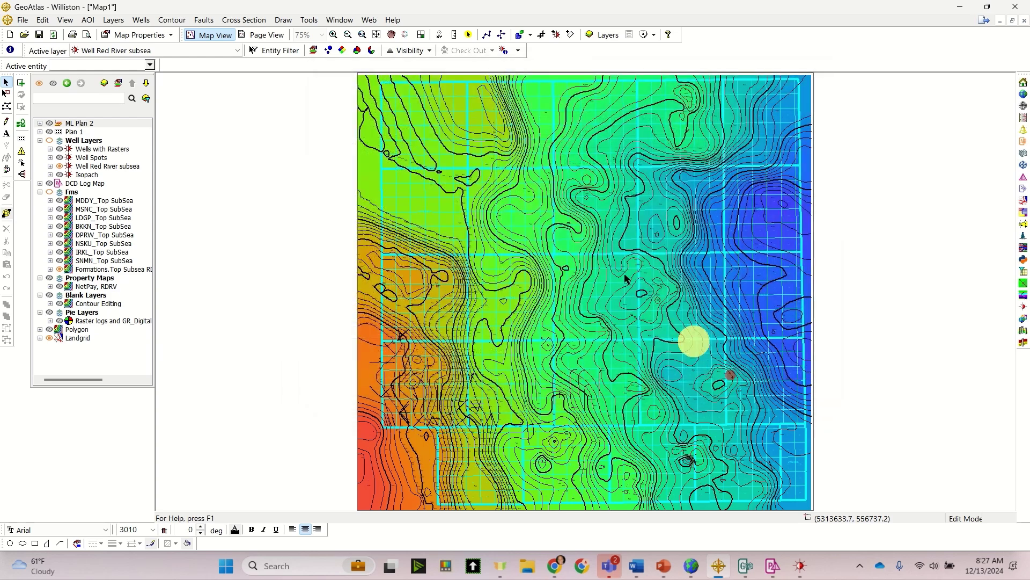
Open the layer selection and hide the Formations.Top Subsea RDRV layer in the Fms stack
left_click(105, 84)
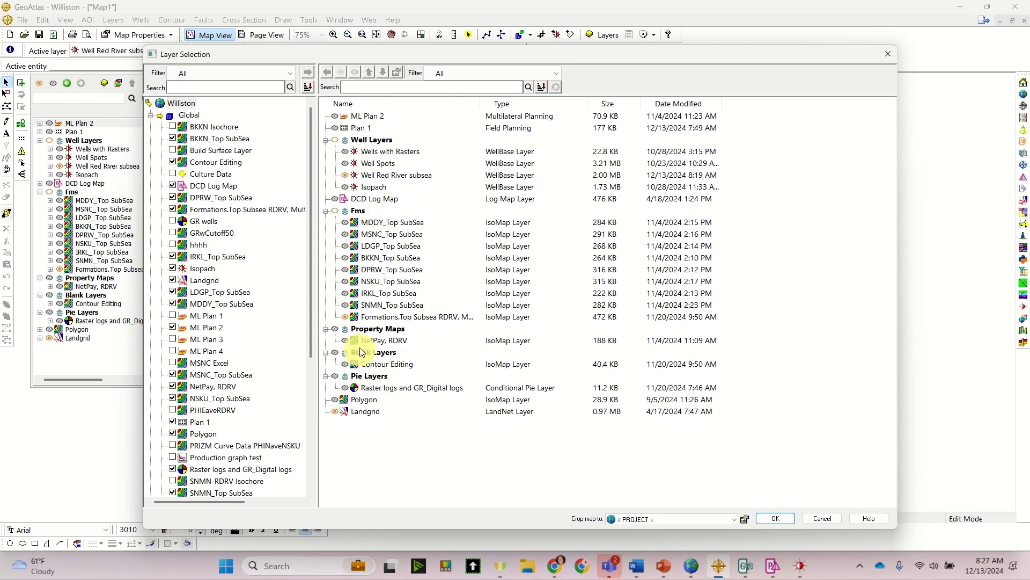
left_click(354, 316)
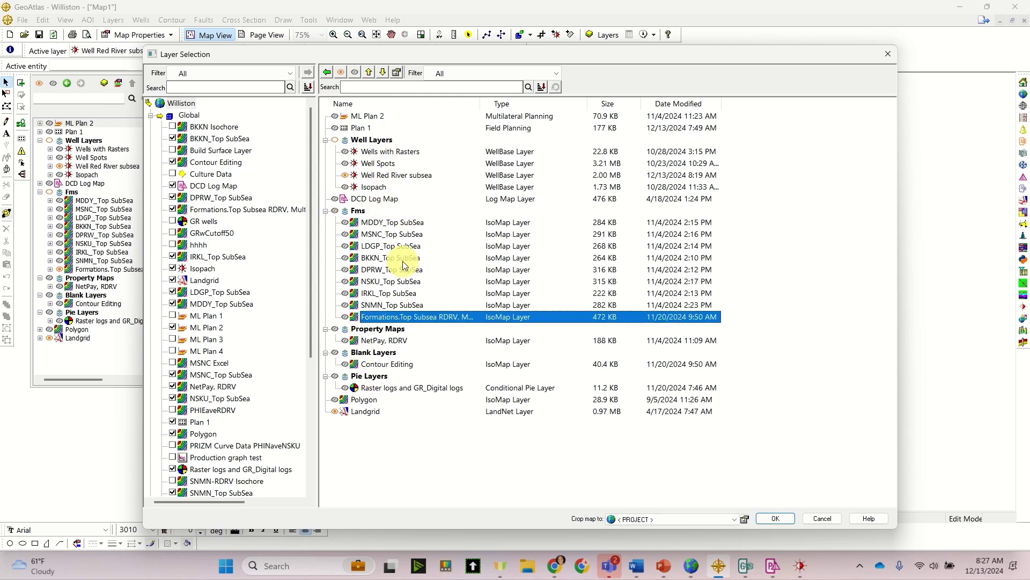
Group ML Plan 2 and Plan 1 in a new layer stack named Plans, placed between Pie Layers and Polygon
right_click(375, 117)
mouse_move(414, 121)
left_click(537, 122)
type("Plans")
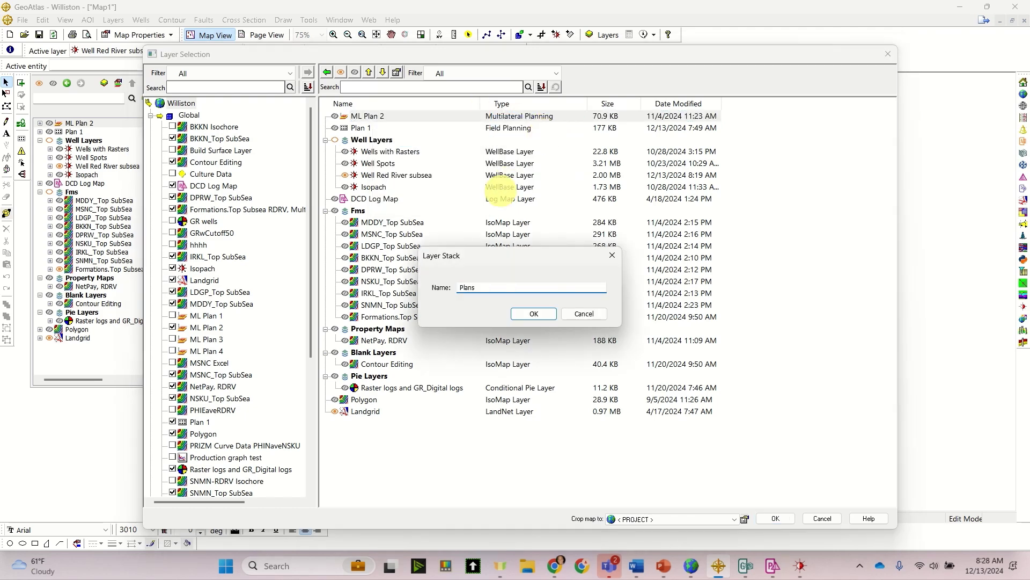
left_click(534, 314)
left_click_drag(364, 142, 372, 410)
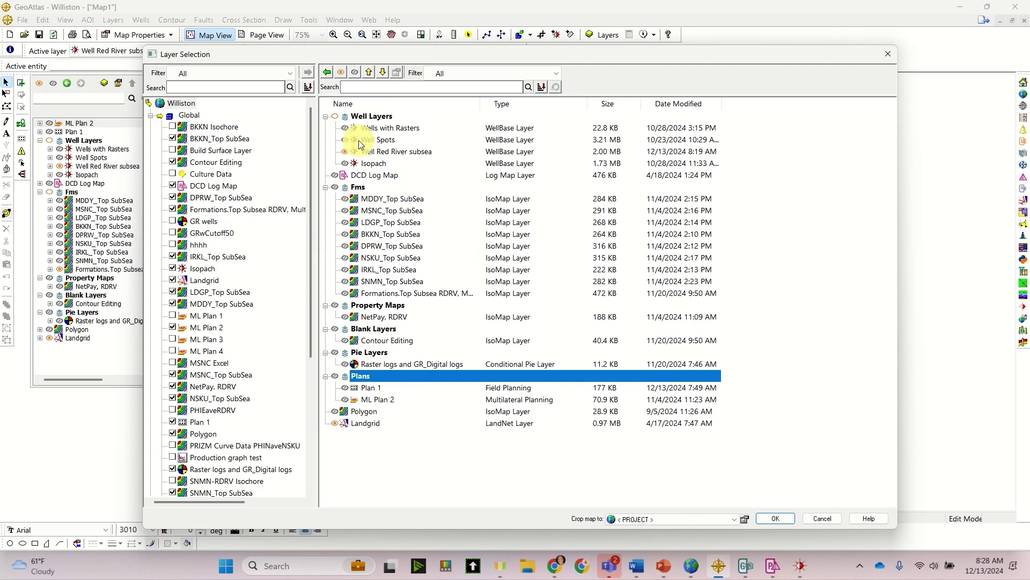
Search the available layers for Top and the map's layers for Fms, and apply the layer selection
left_click(209, 86)
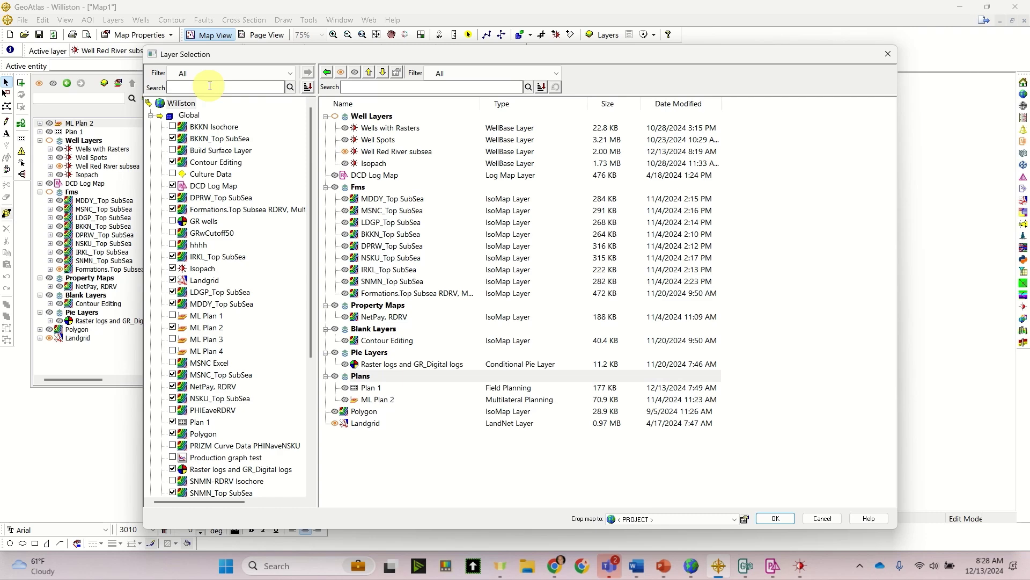
type("Top")
key("Return")
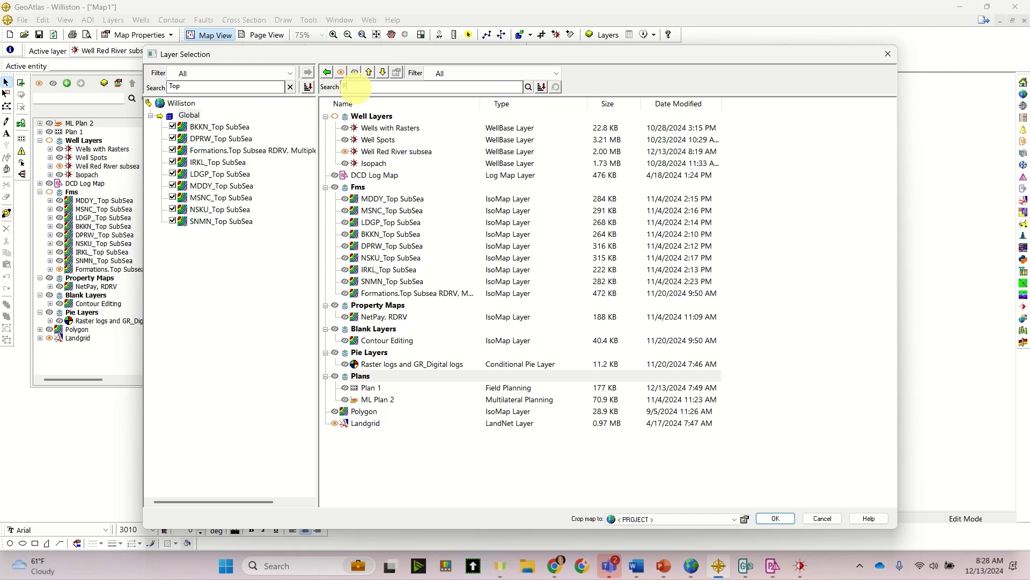
key("Return")
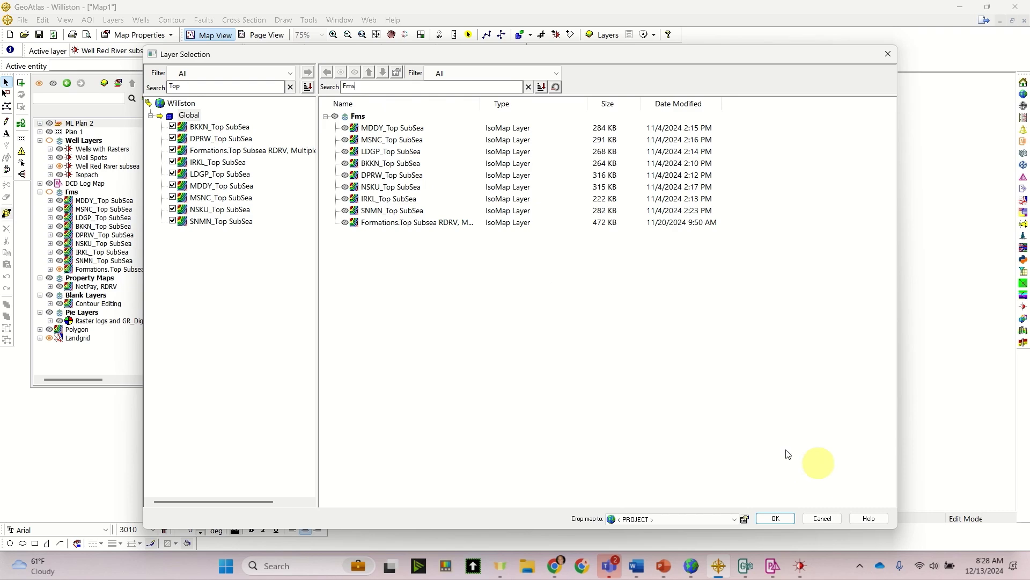
left_click(776, 518)
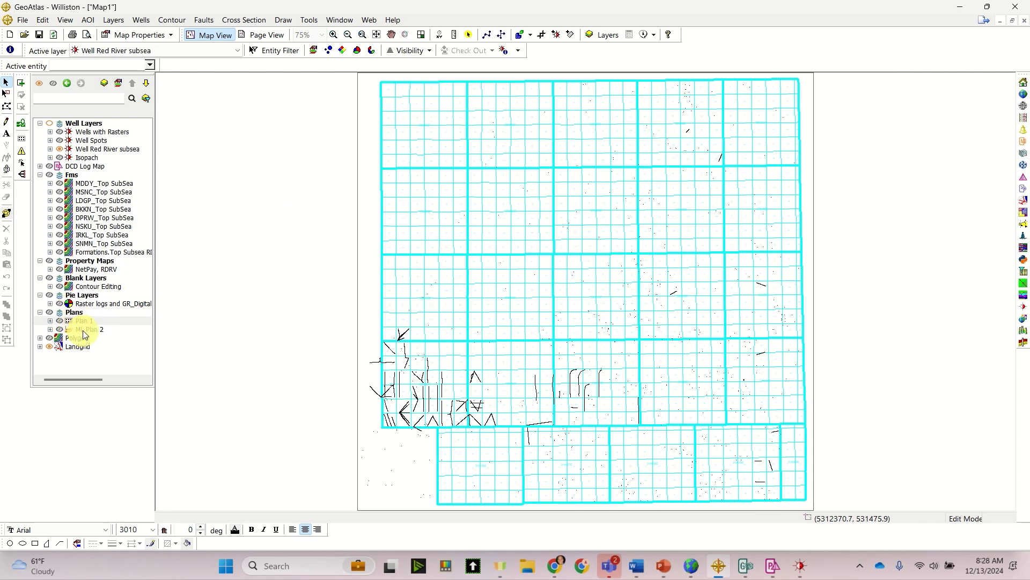
Update the Well Red River subsea layer with green well buffers at 500 ft along wellbore paths and around straight hole wells
right_click(123, 151)
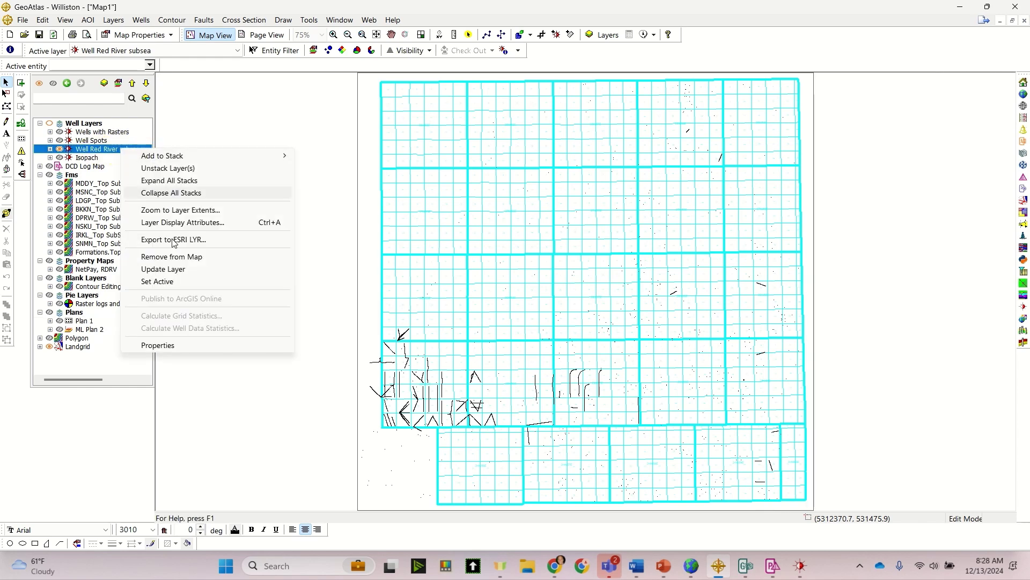
left_click(180, 269)
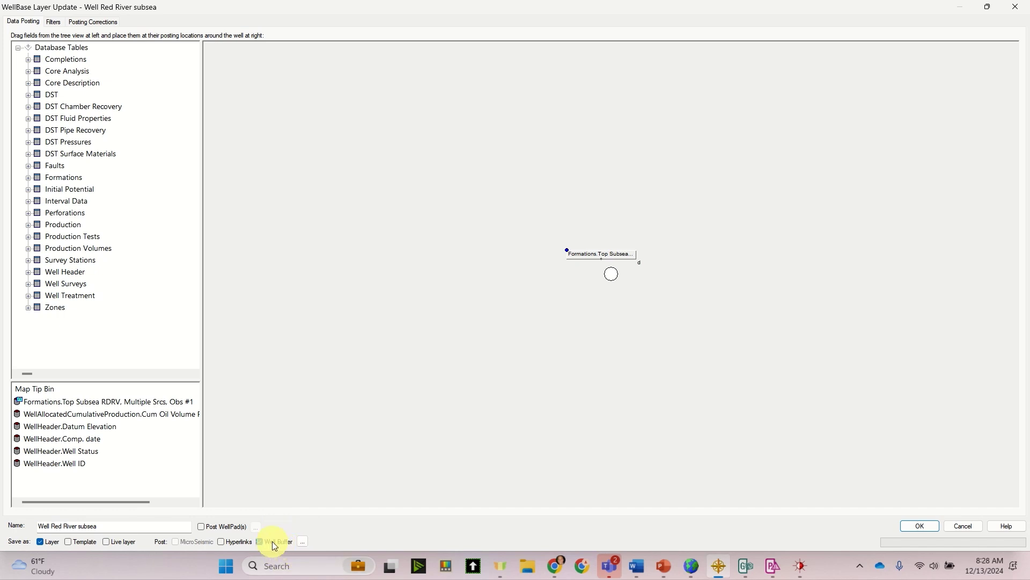
left_click(300, 542)
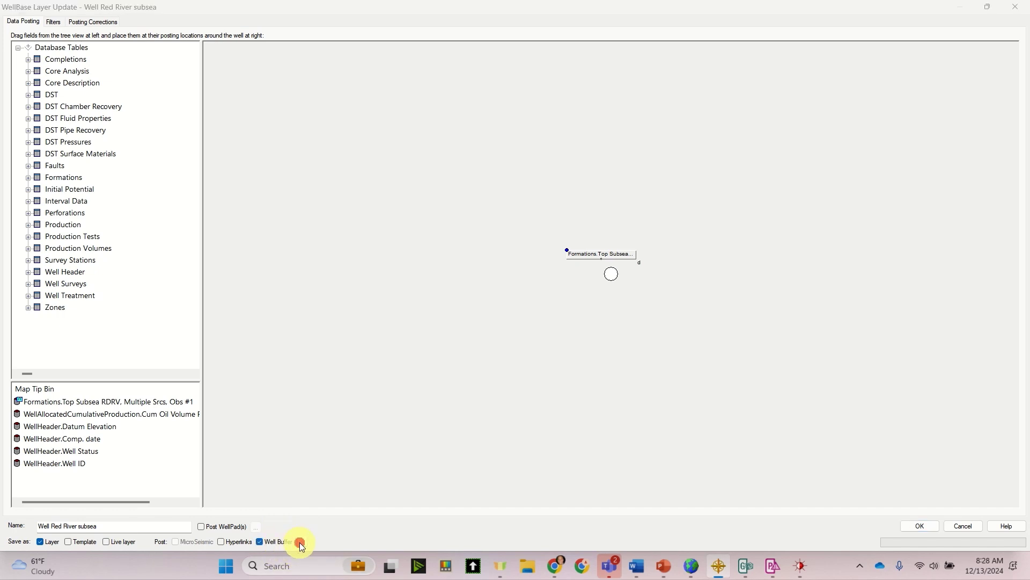
left_click_drag(497, 143, 500, 121)
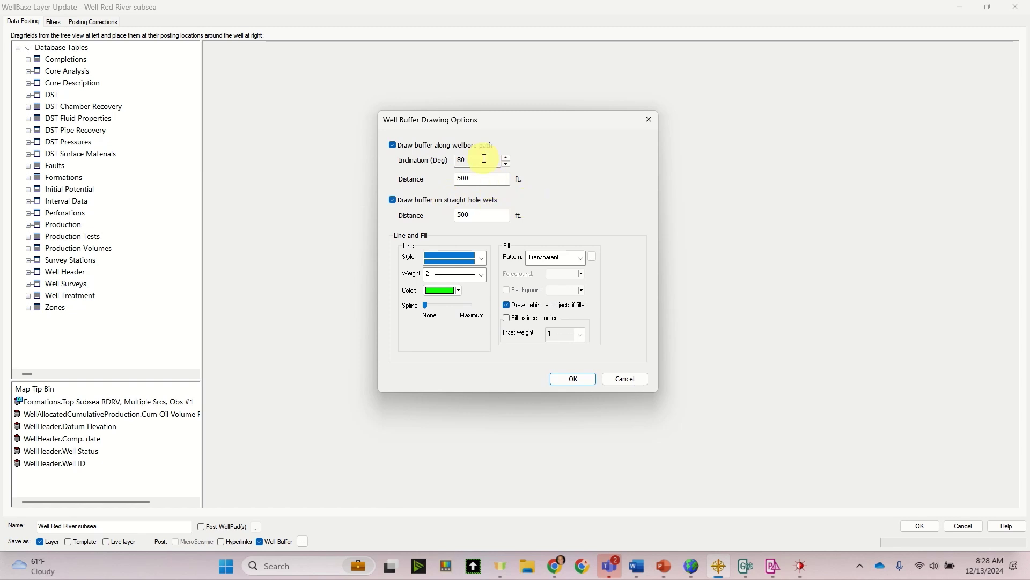
left_click_drag(488, 178, 438, 179)
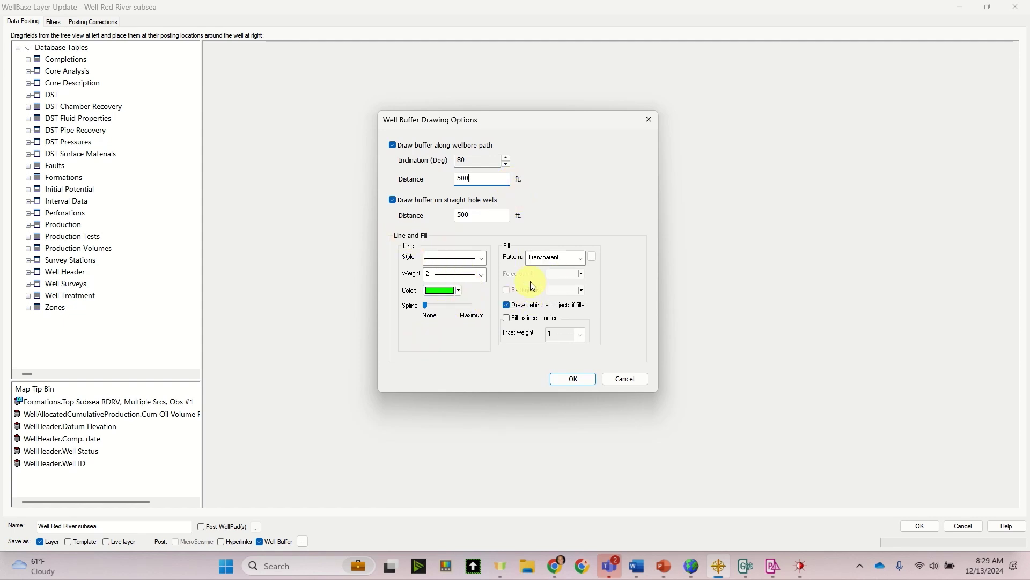
left_click(575, 384)
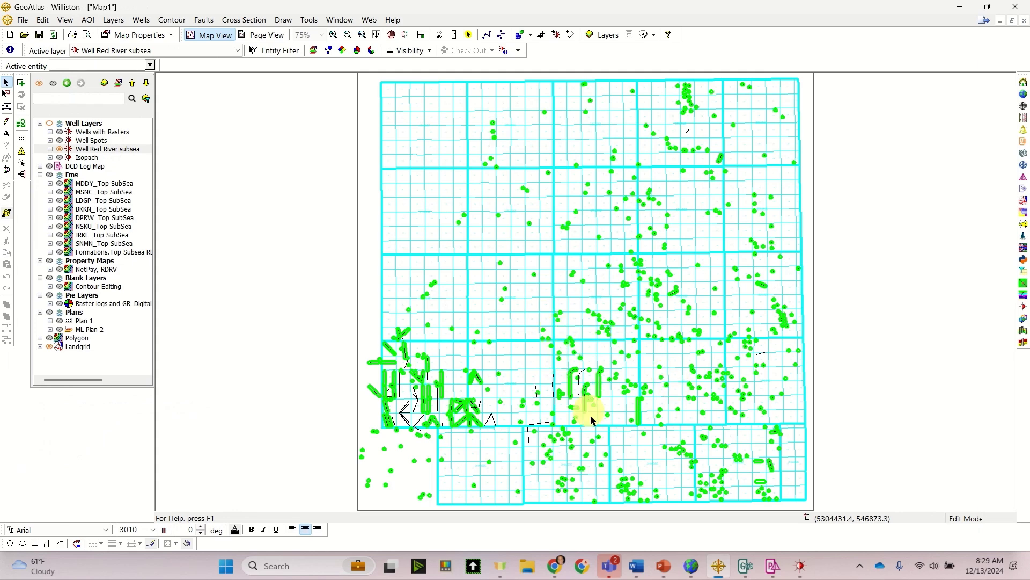
Select the wells and buffers in township 25N 57E and open the grid statistics calculation for them
scroll(590, 417, "up", 2)
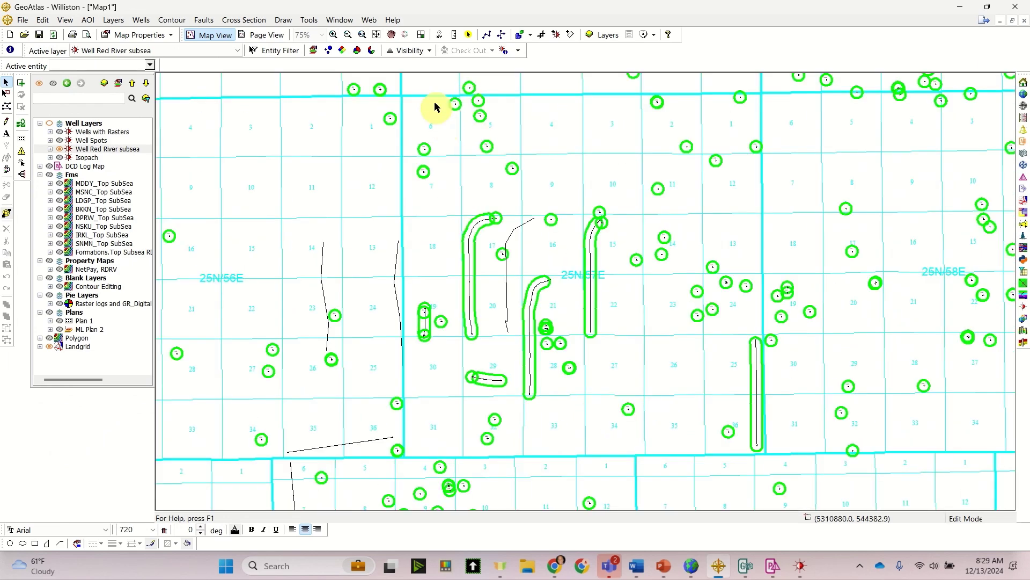
left_click_drag(558, 316, 767, 455)
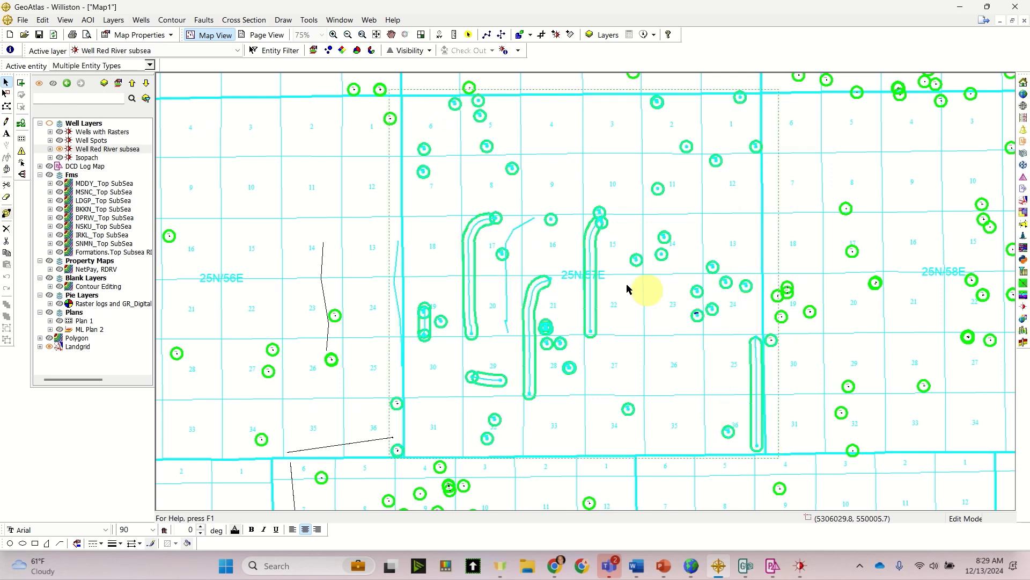
right_click(571, 215)
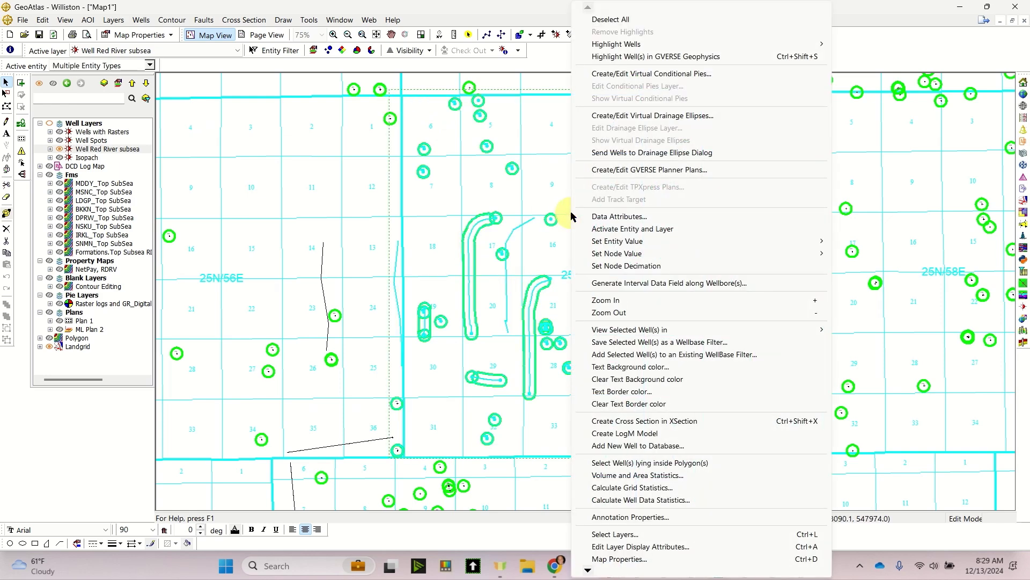
left_click(646, 488)
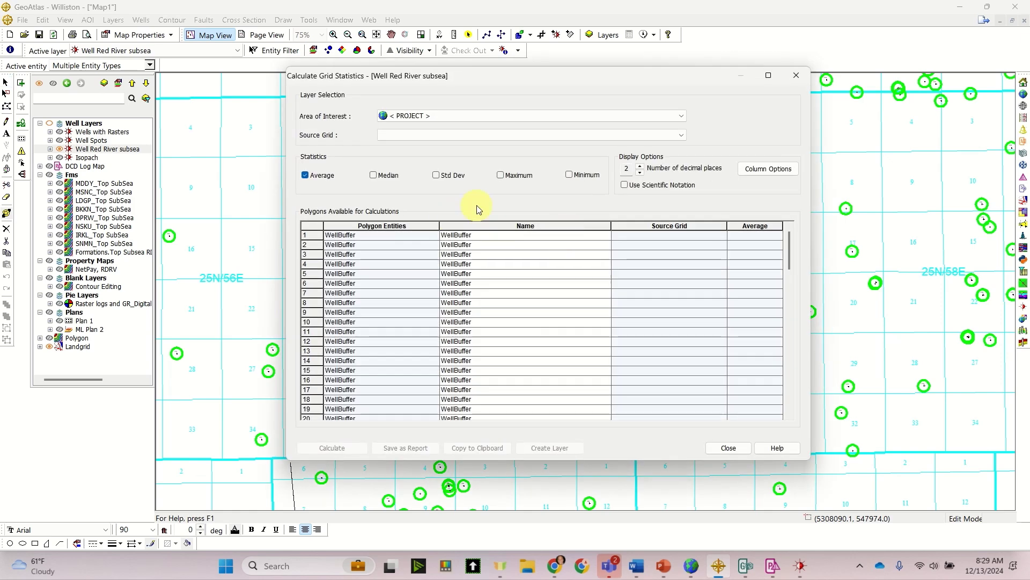
Calculate the average of the PHIEaveRDRV source grid for the selected well buffers, skip the error log, review the values and close the statistics
left_click(449, 135)
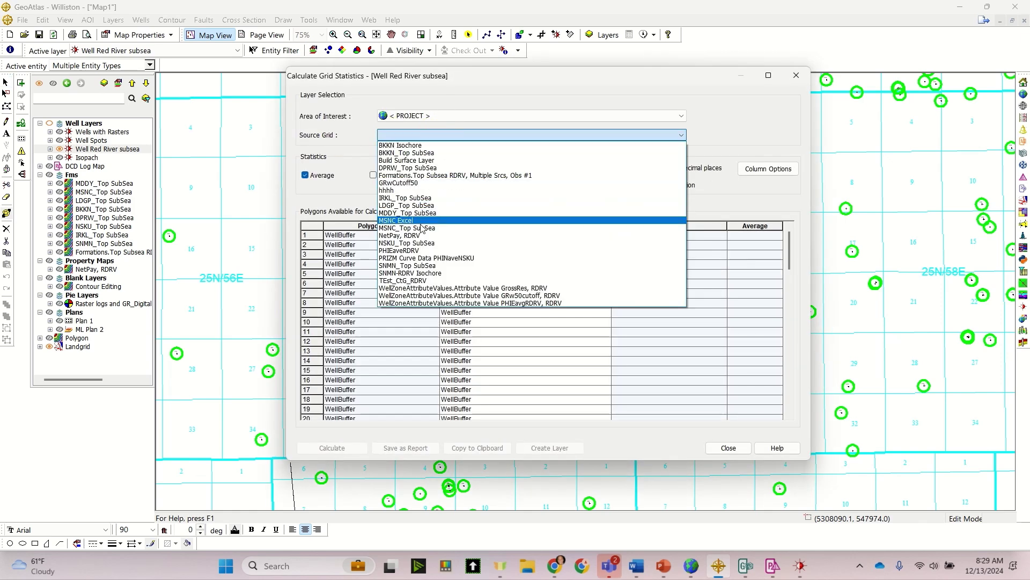
left_click(414, 250)
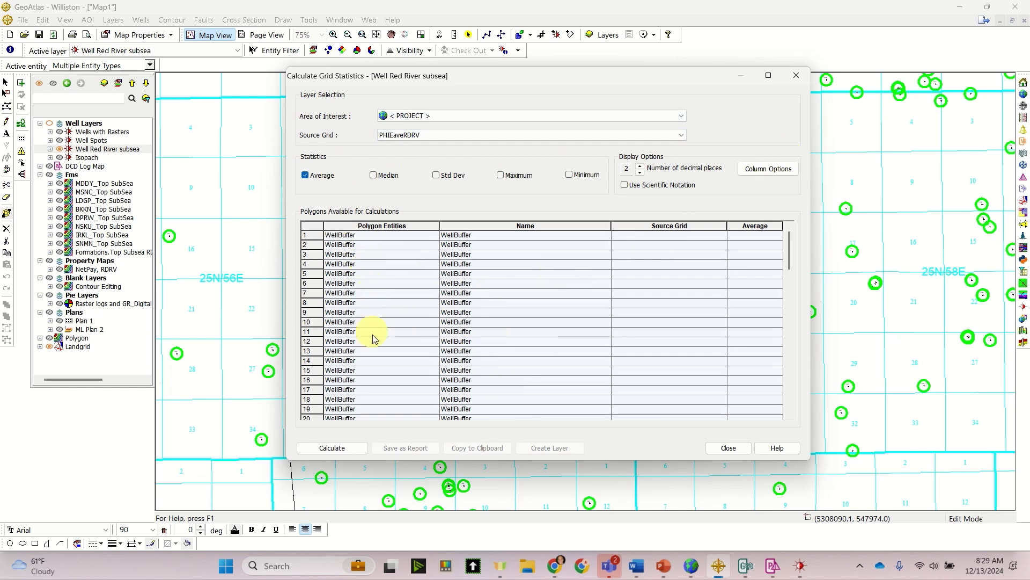
left_click(344, 450)
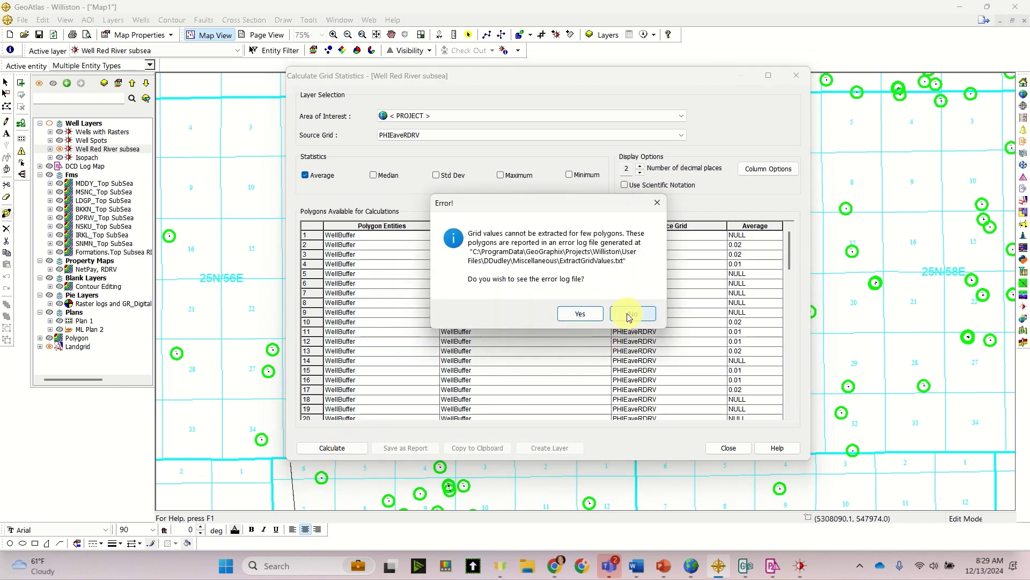
left_click(629, 315)
scroll(765, 283, "down", 2)
scroll(765, 283, "down", 12)
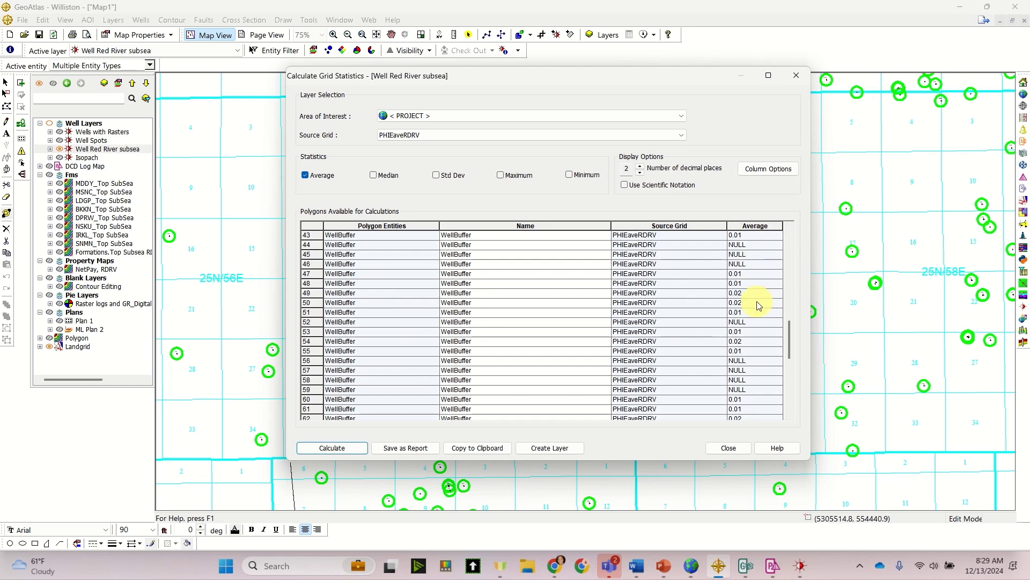
left_click(728, 449)
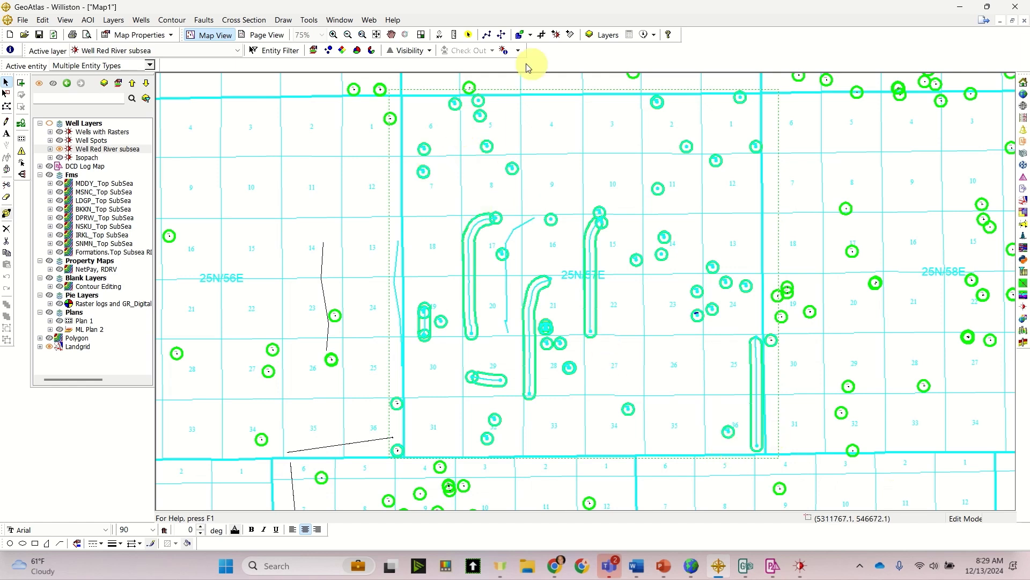
Clear the map selection and apply a circular cursor spotlight with a radius of 1000 m
left_click(352, 182)
left_click(487, 35)
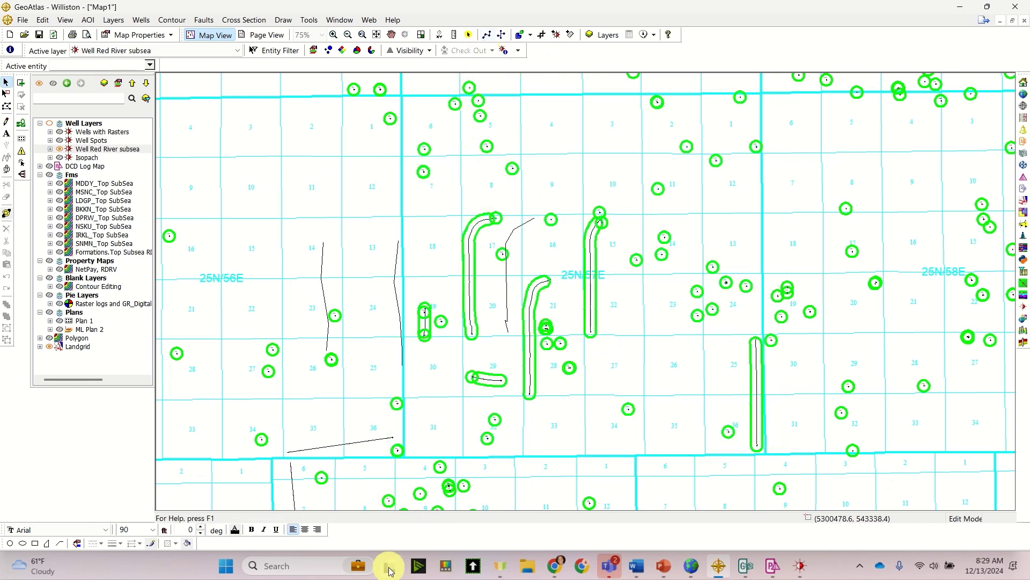
mouse_move(490, 573)
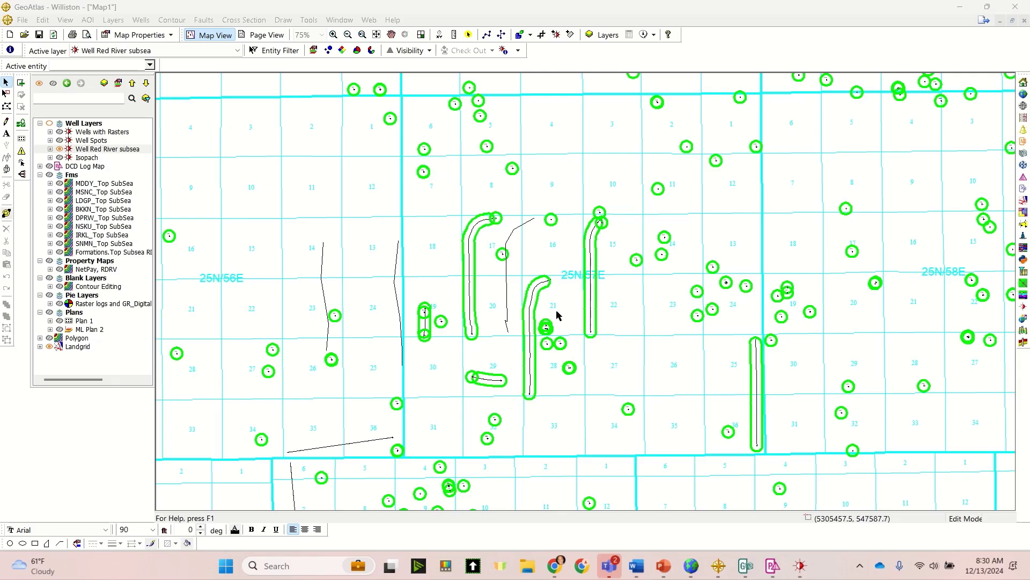
left_click(470, 36)
mouse_move(277, 97)
left_mouse_down()
mouse_move(268, 102)
mouse_move(278, 111)
left_mouse_up()
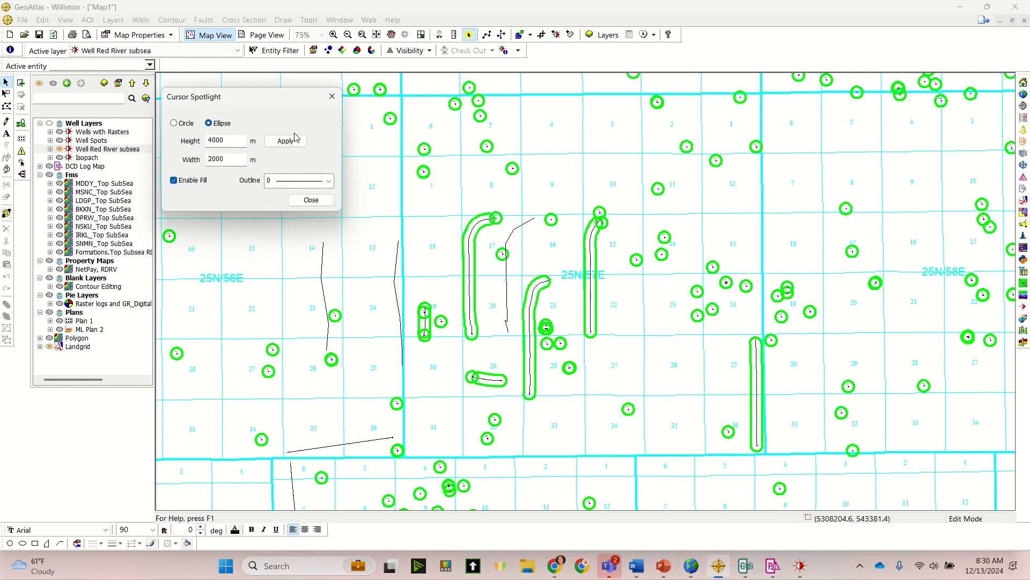
left_click(182, 124)
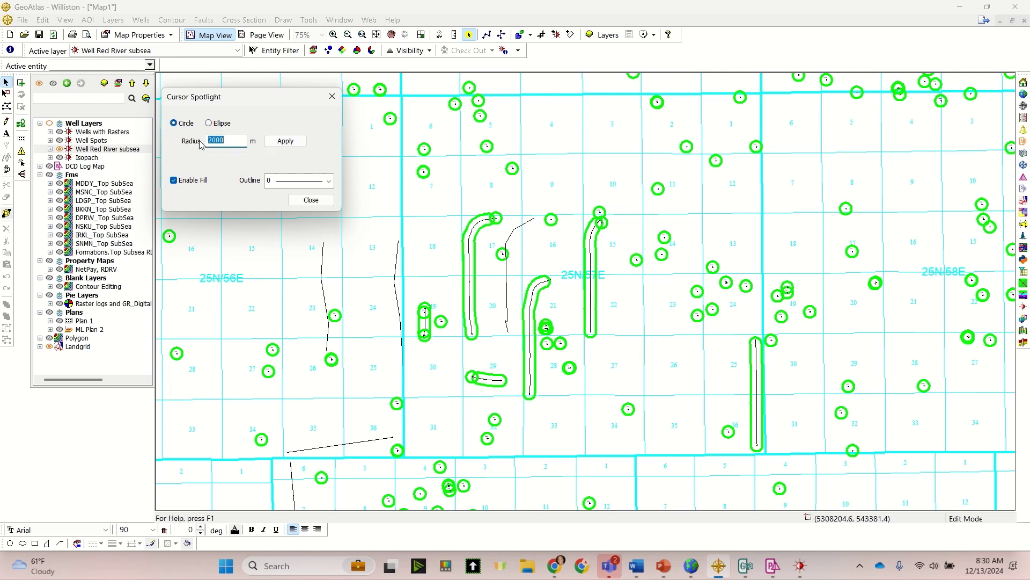
left_click(297, 143)
left_click(284, 142)
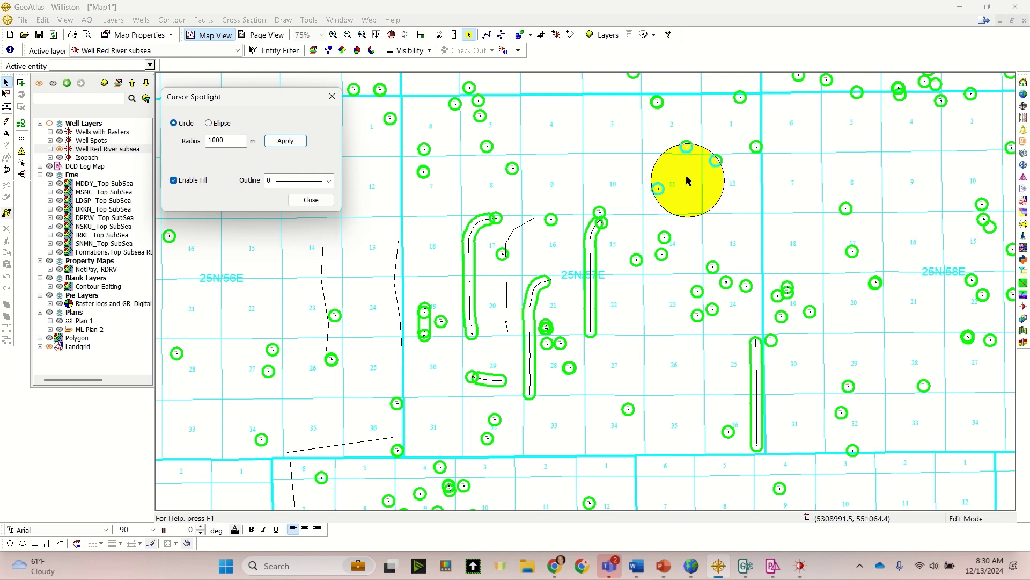
Set the circular cursor spotlight's radius to 2000 m and apply it
mouse_move(689, 149)
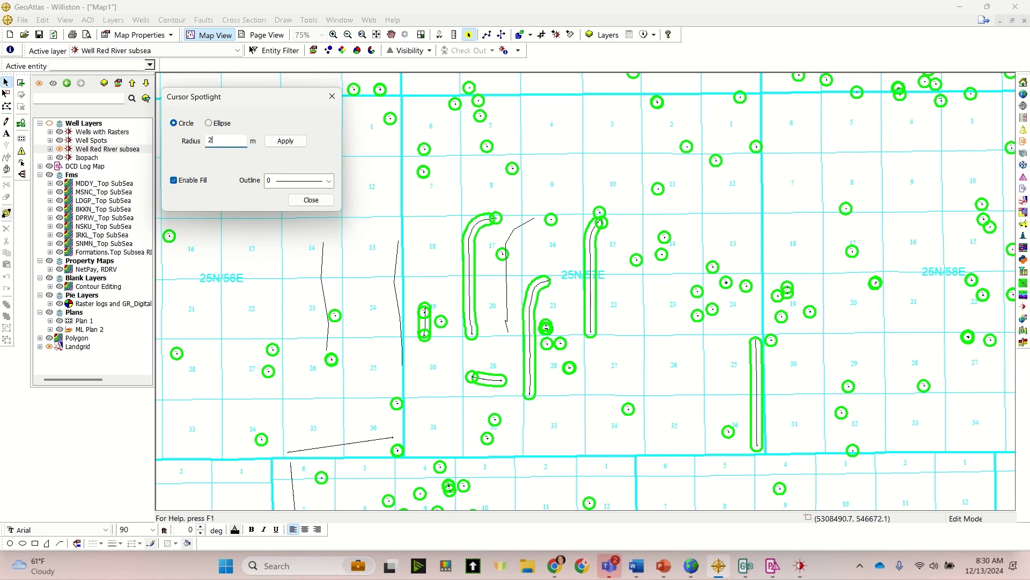
left_click(295, 139)
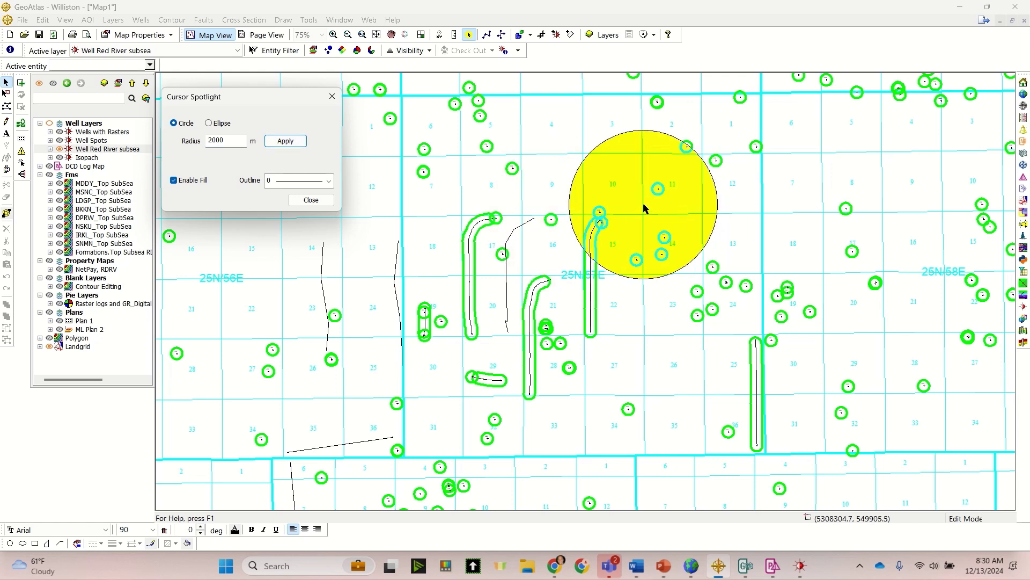
Draw an open line running south from the section 11/14 boundary to the section 23/26 boundary in township 25N 57E, guided by the spotlight
left_click(59, 544)
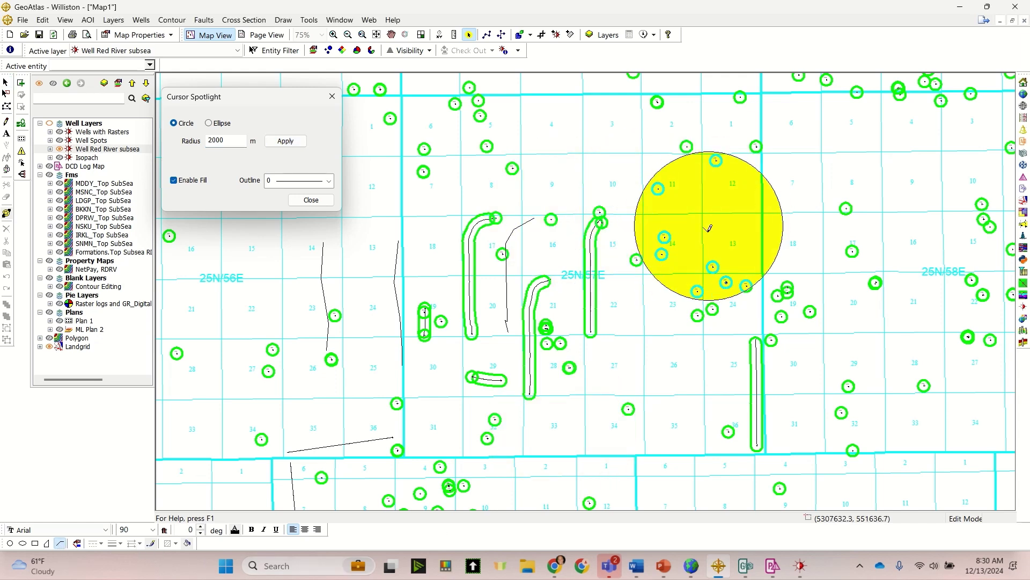
left_click(675, 217)
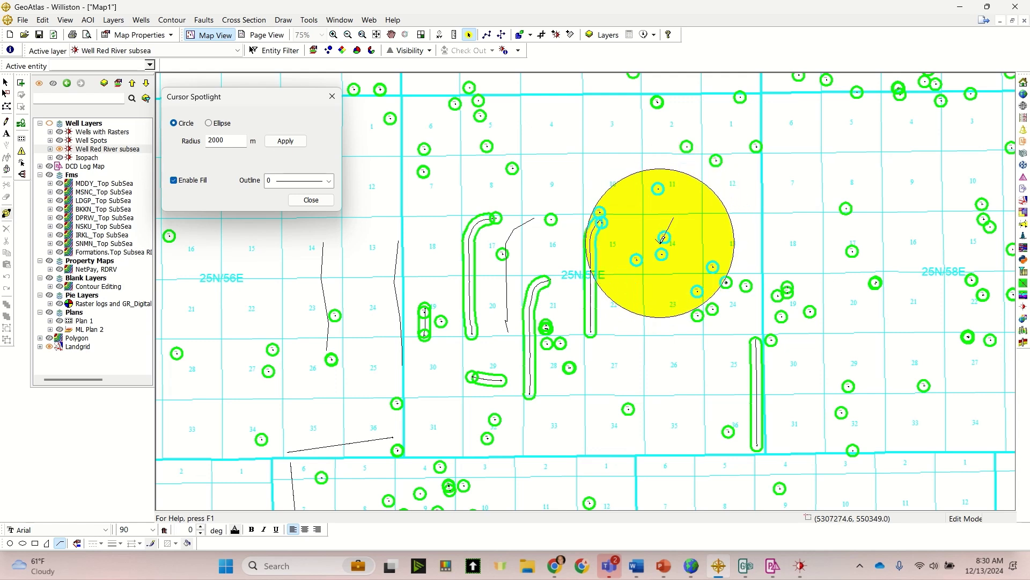
left_click(666, 255)
left_click(665, 269)
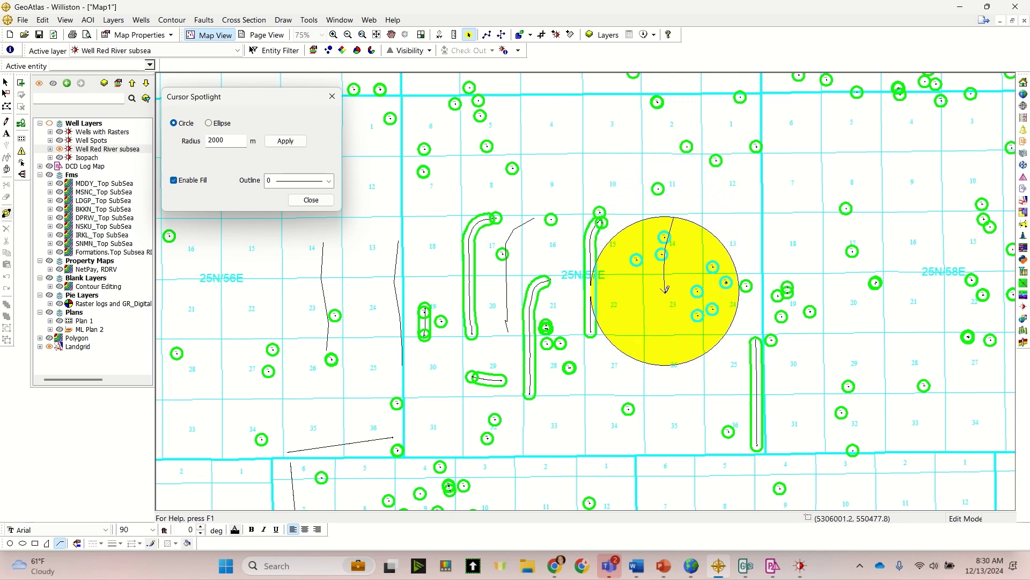
left_click(665, 296)
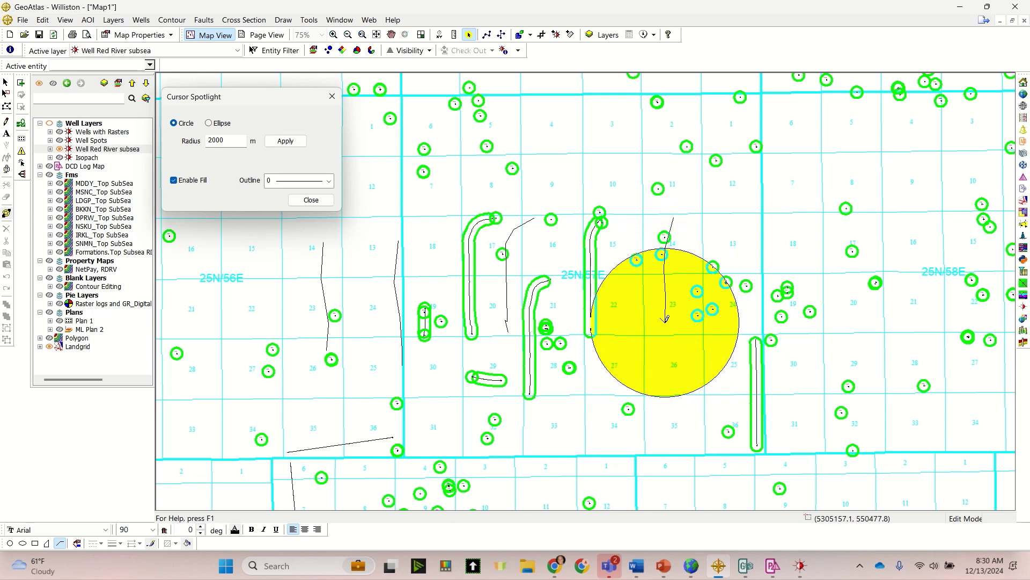
left_click(666, 331)
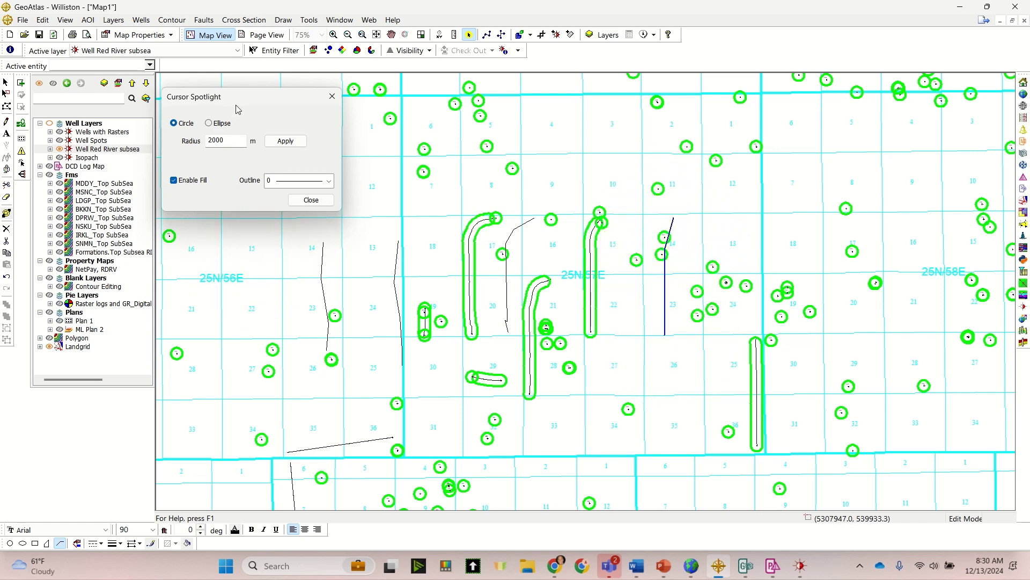
Apply an elliptical cursor spotlight with a height of 4000 m and a width of 2000 m, and close its settings
left_click(209, 124)
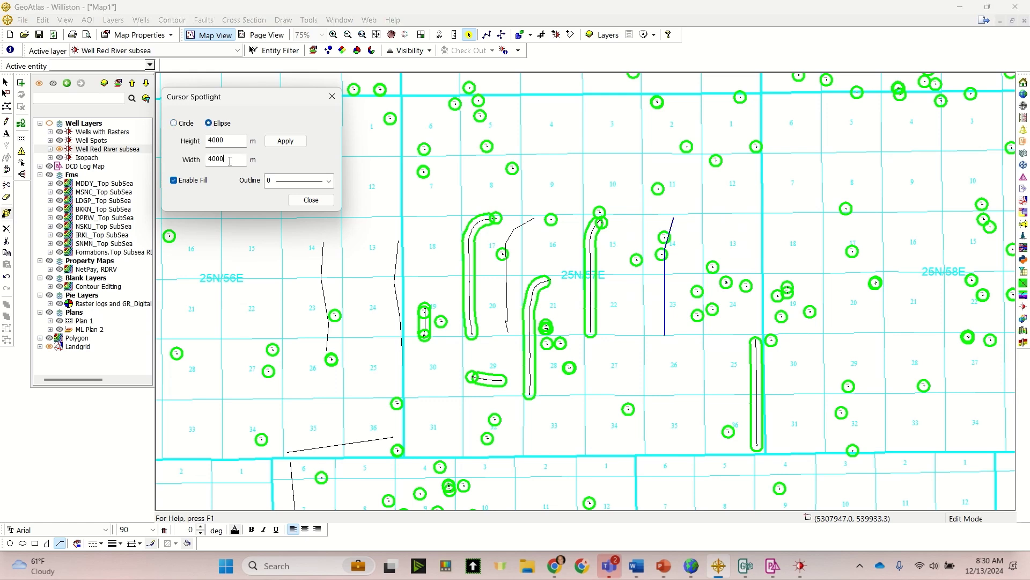
type("2000")
left_click(290, 142)
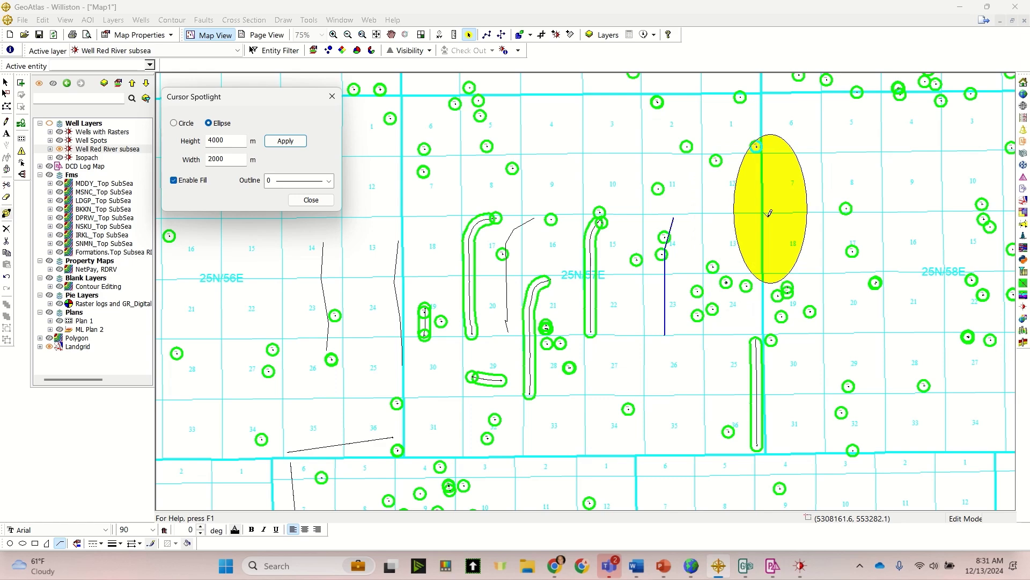
left_click(310, 200)
Bring up the Mouse Highlight utility and minimize it, then deselect the drawn line and leave line drawing on the map
left_click(500, 567)
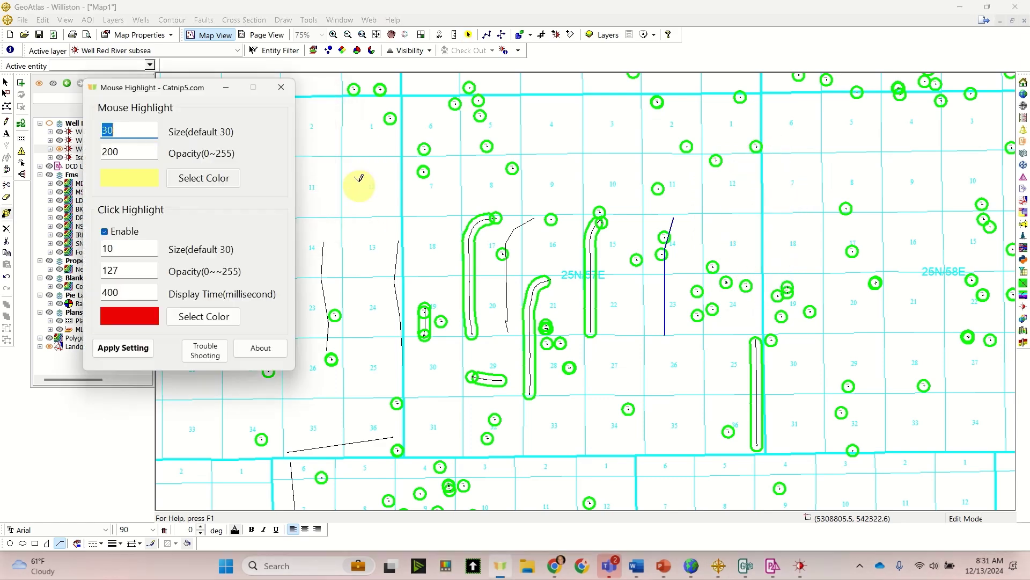
left_click(228, 87)
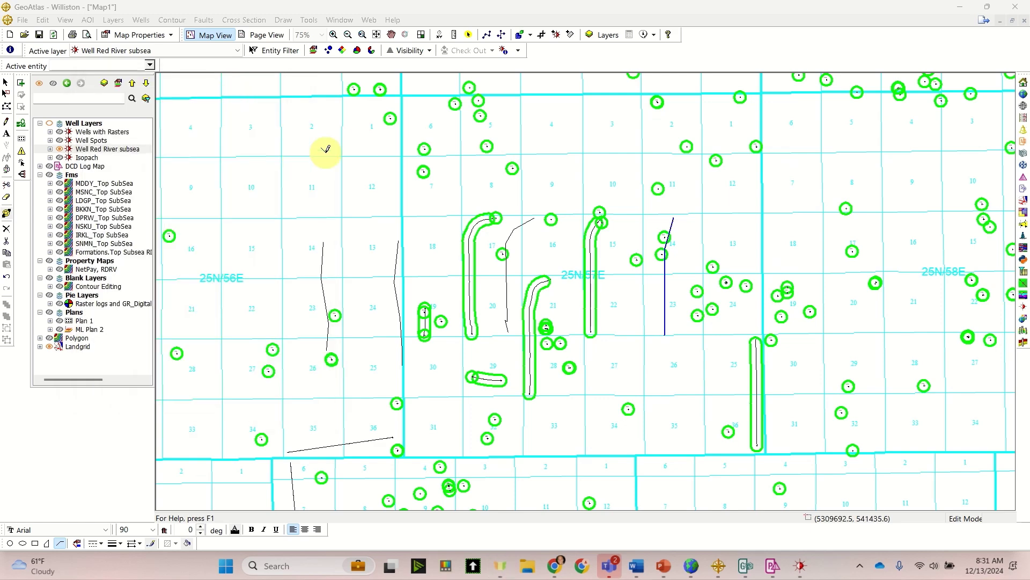
left_click(200, 397)
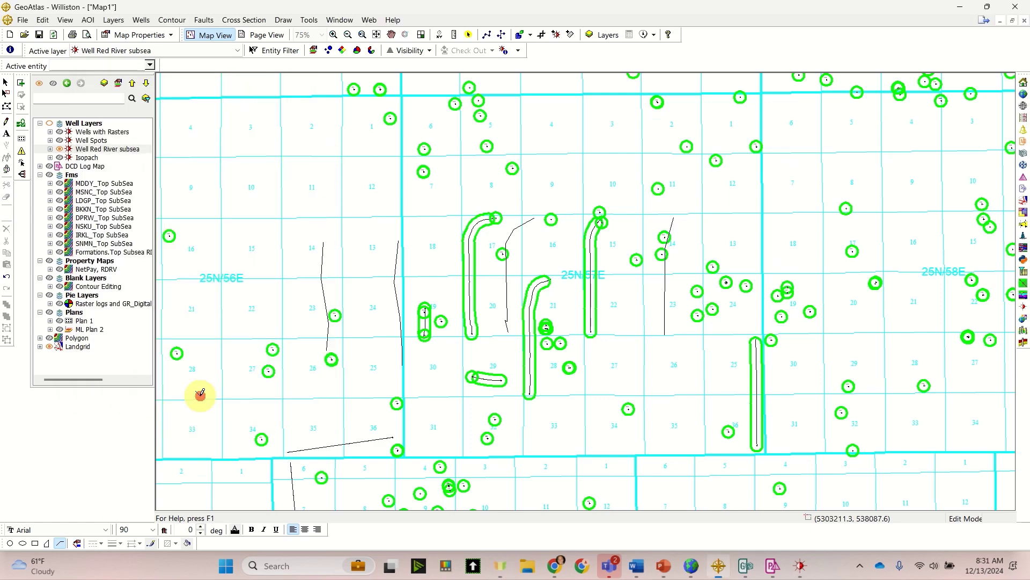
key("Escape")
left_click(612, 312)
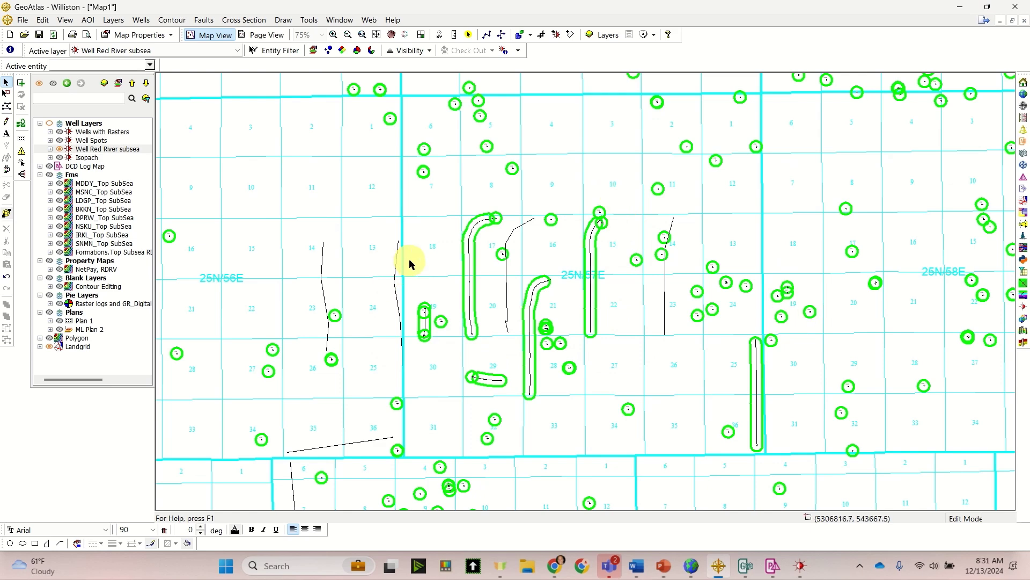
Highlight the wells with cores on the map
right_click(563, 190)
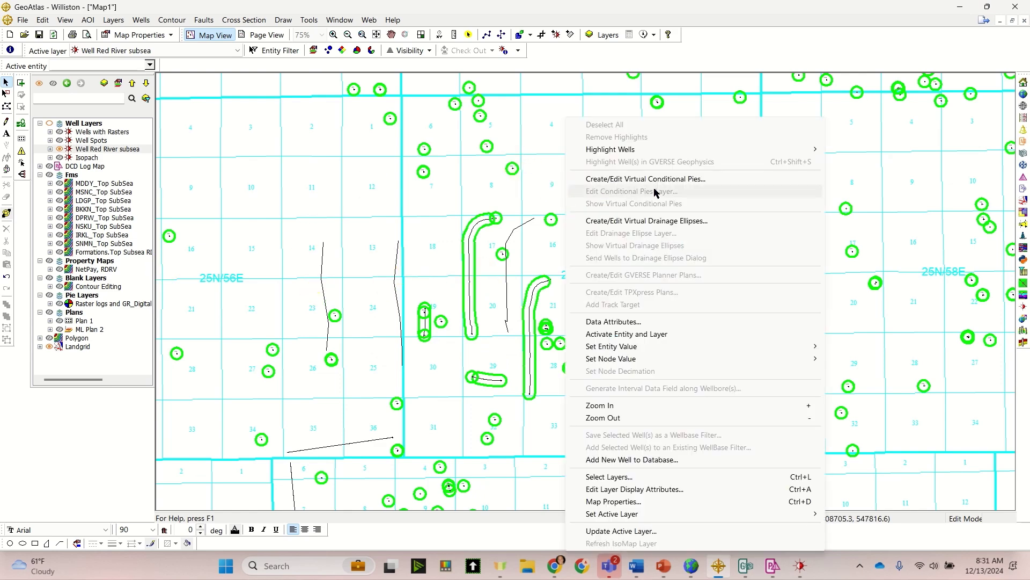
mouse_move(650, 151)
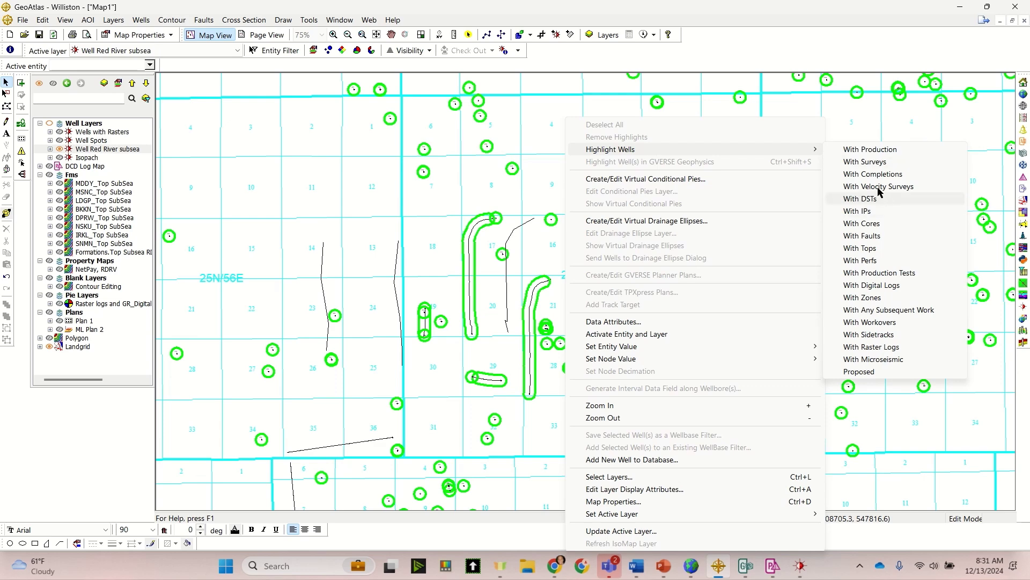
left_click(872, 224)
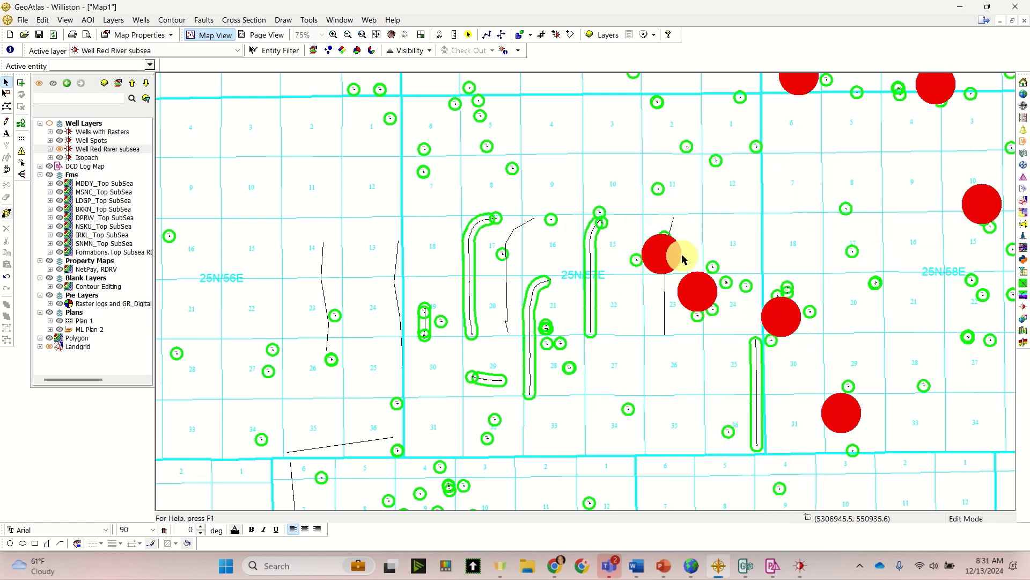
Change the well highlight color to yellow and reduce the highlight size in the options
left_click(308, 20)
left_click(325, 47)
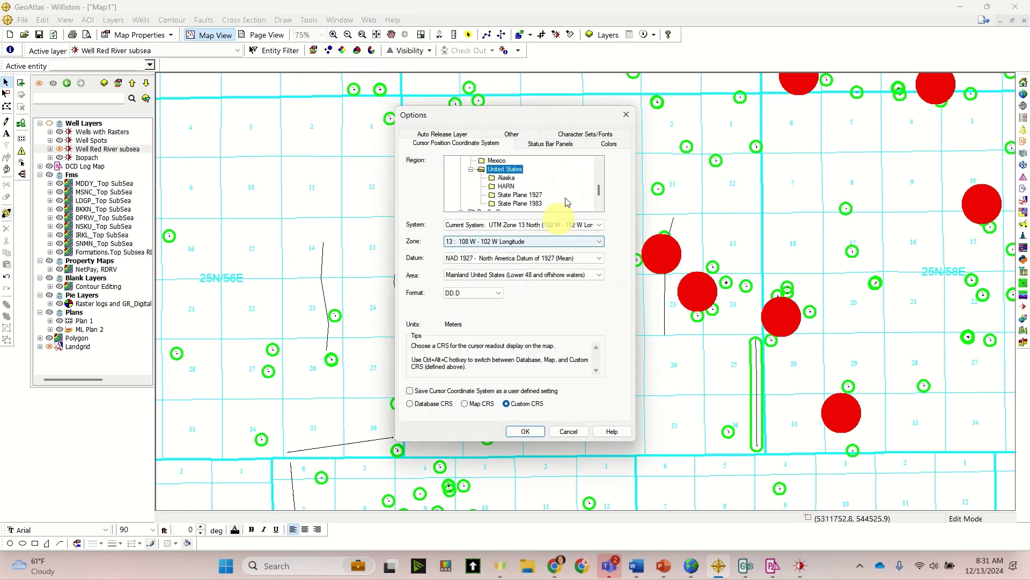
left_click(608, 143)
left_click(505, 274)
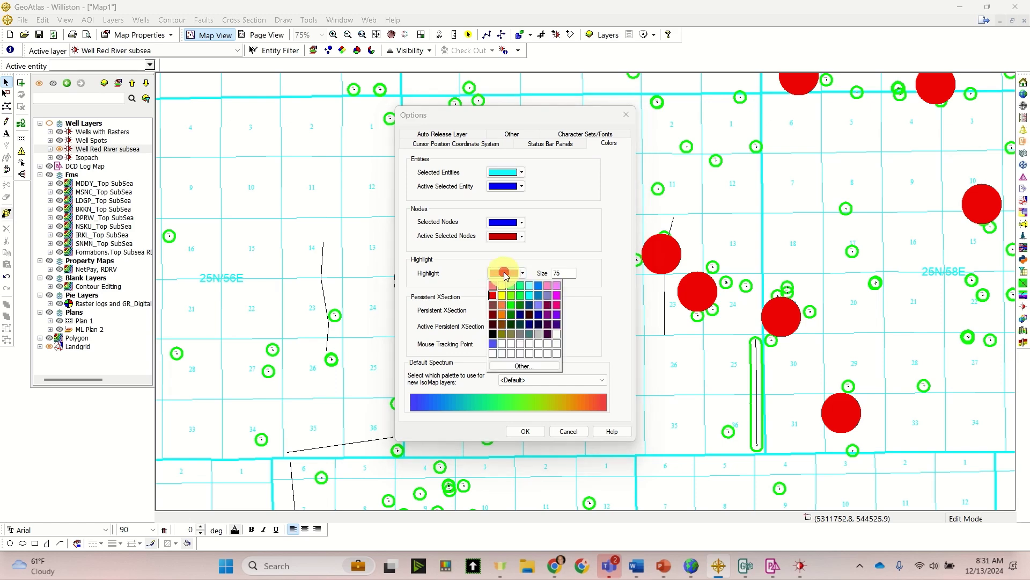
left_click(505, 296)
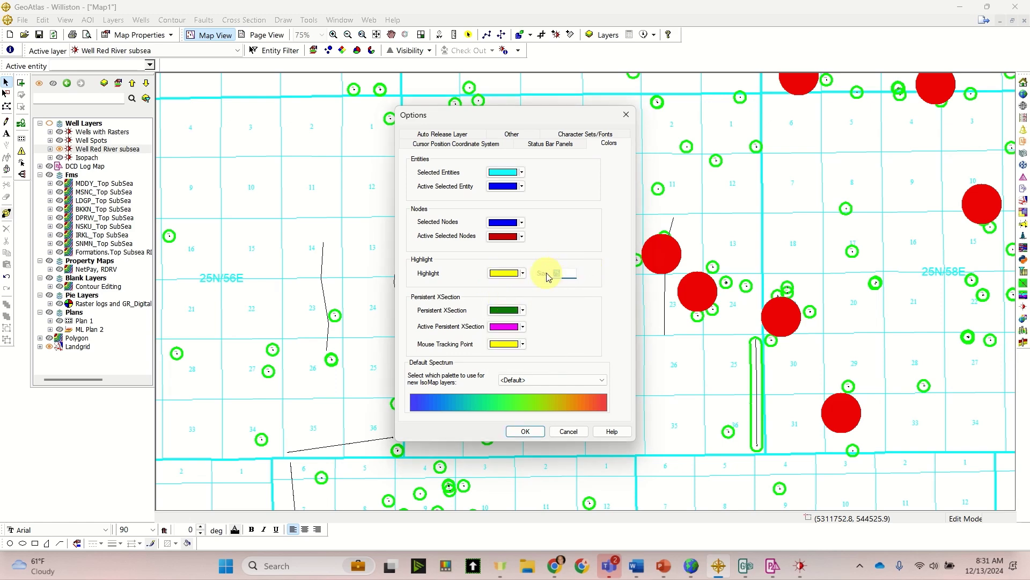
left_click(525, 431)
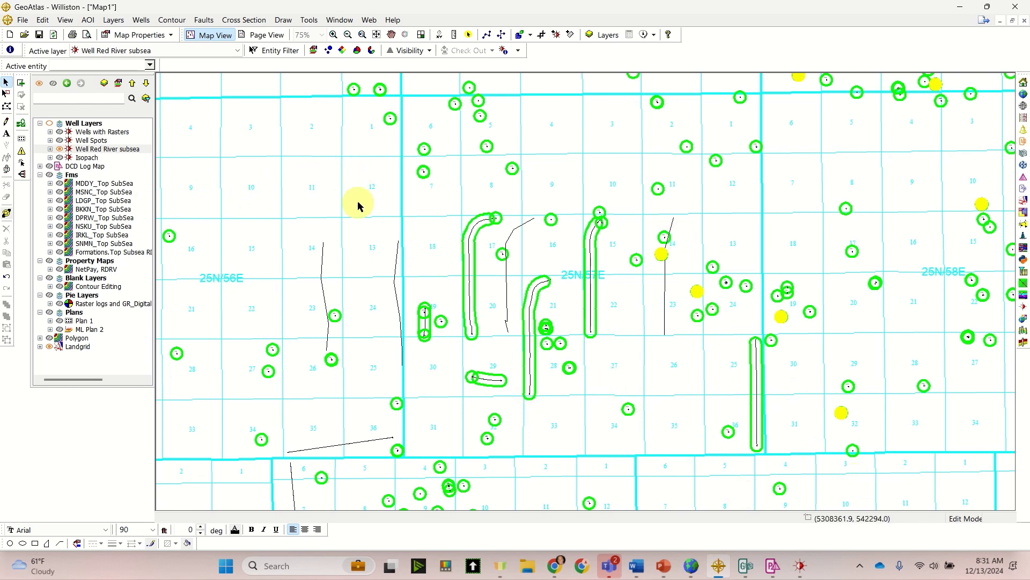
Show the Formations.Top Subsea layer on the full map extent, and step the layer visibility back and forward again
scroll(417, 208, "down", 1)
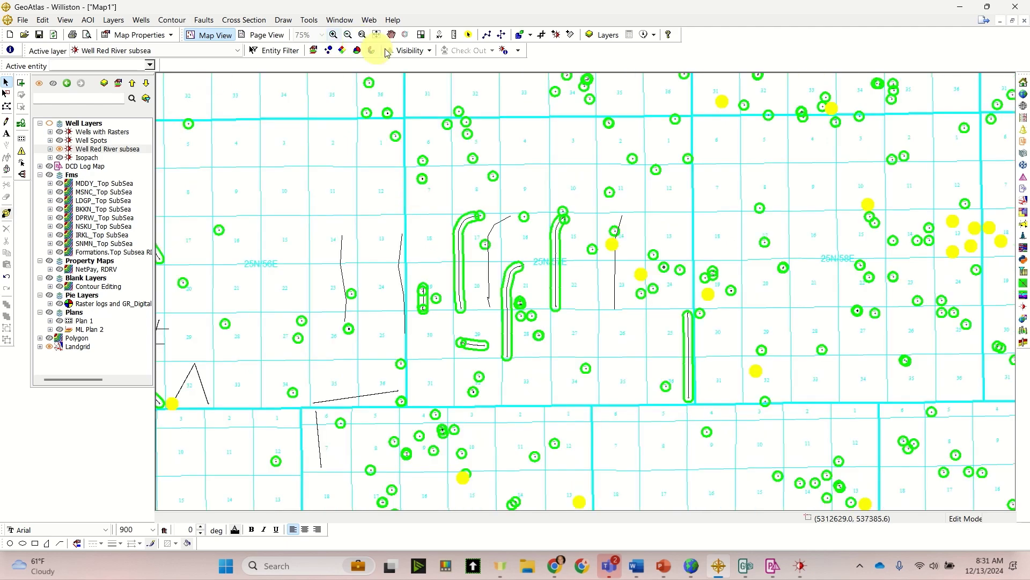
left_click(376, 35)
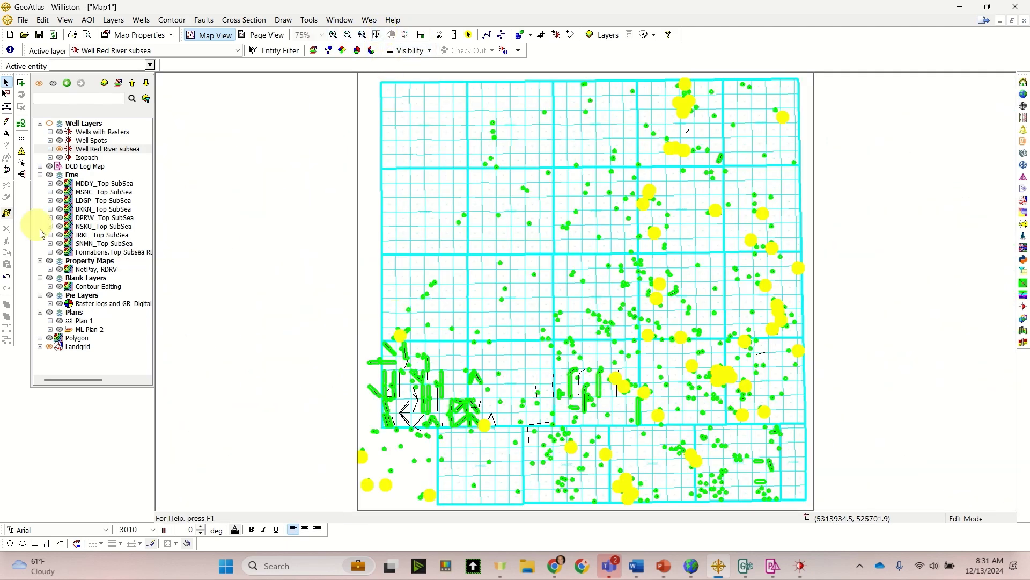
left_click(60, 253)
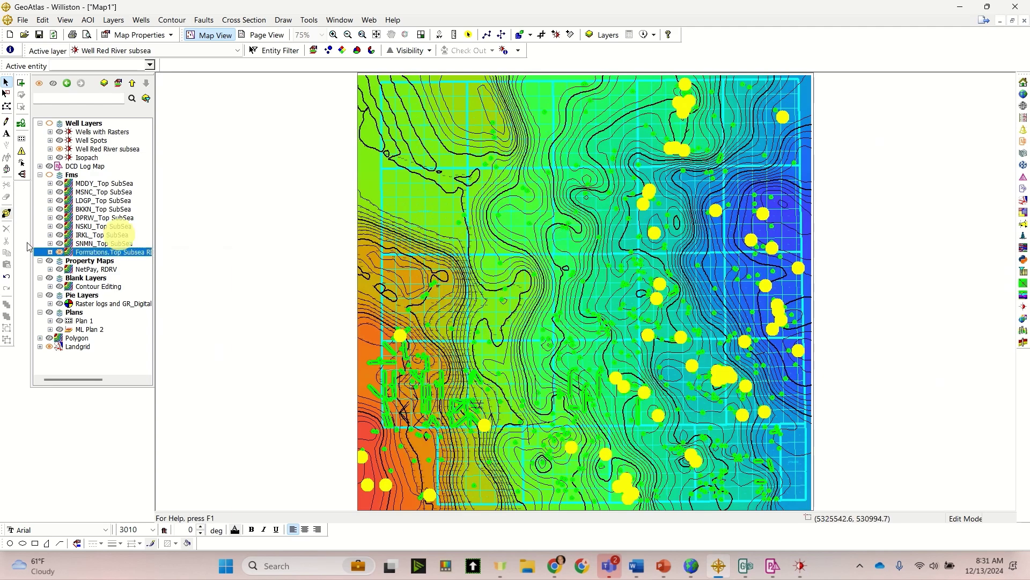
left_click(72, 89)
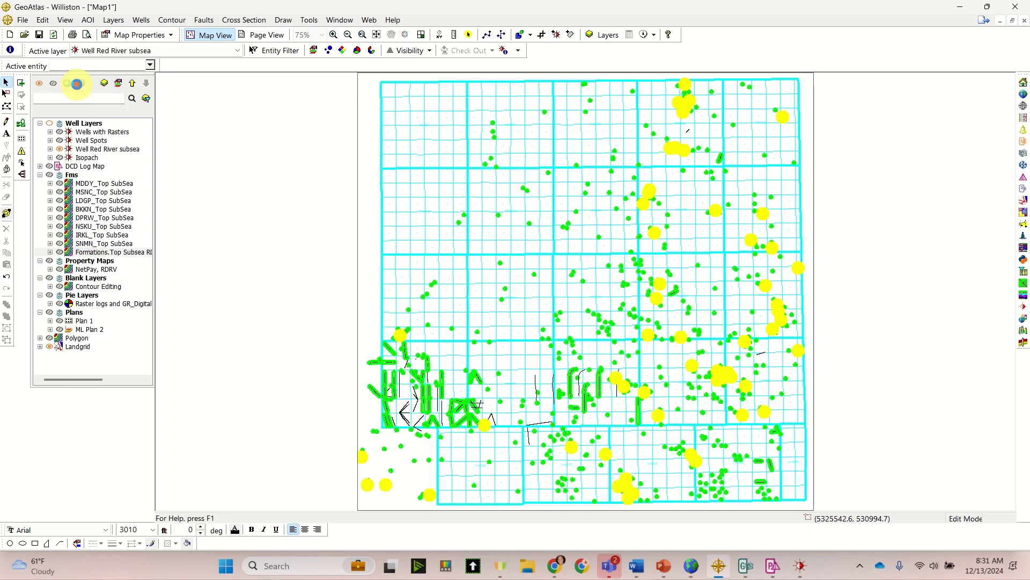
left_click(79, 89)
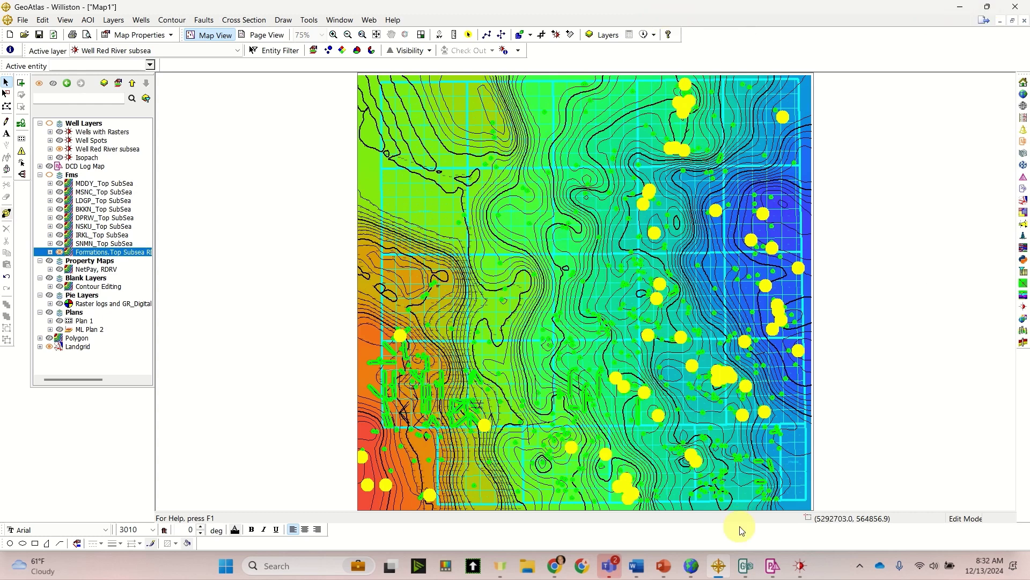
Switch to GVERSE Geo+ and open the display order list of the map layers
left_click(745, 565)
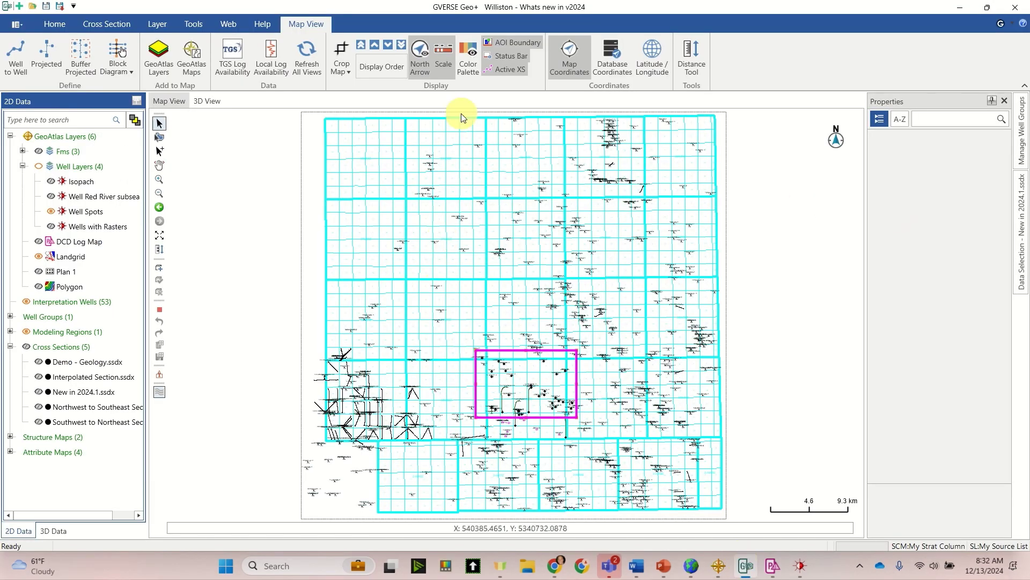
left_click(68, 26)
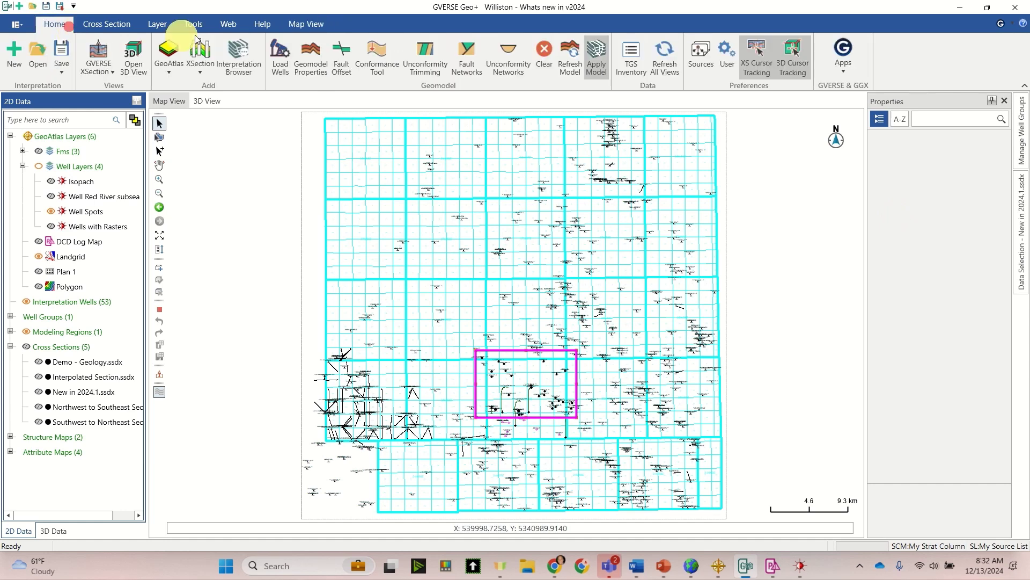
left_click(305, 21)
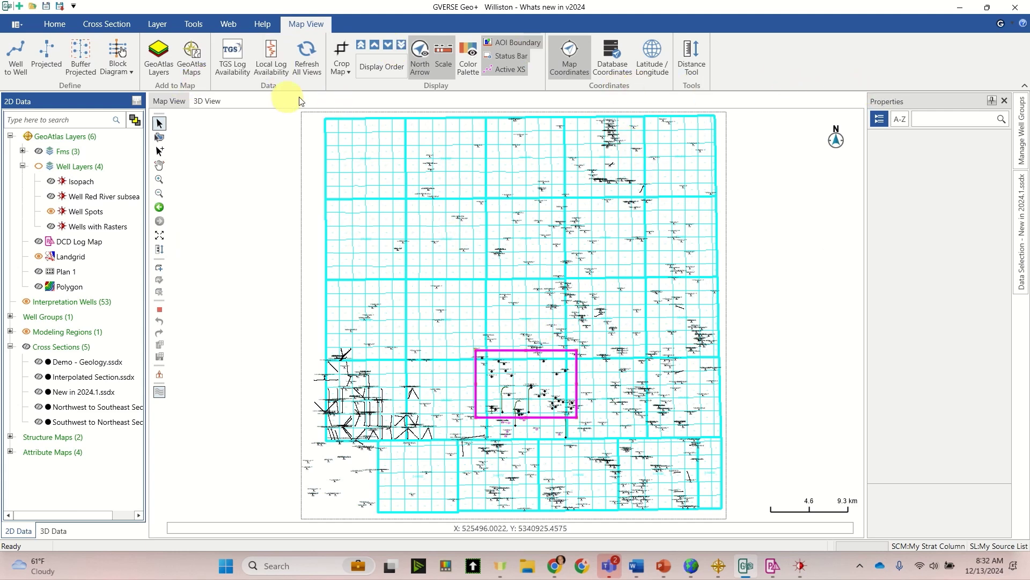
left_click(376, 69)
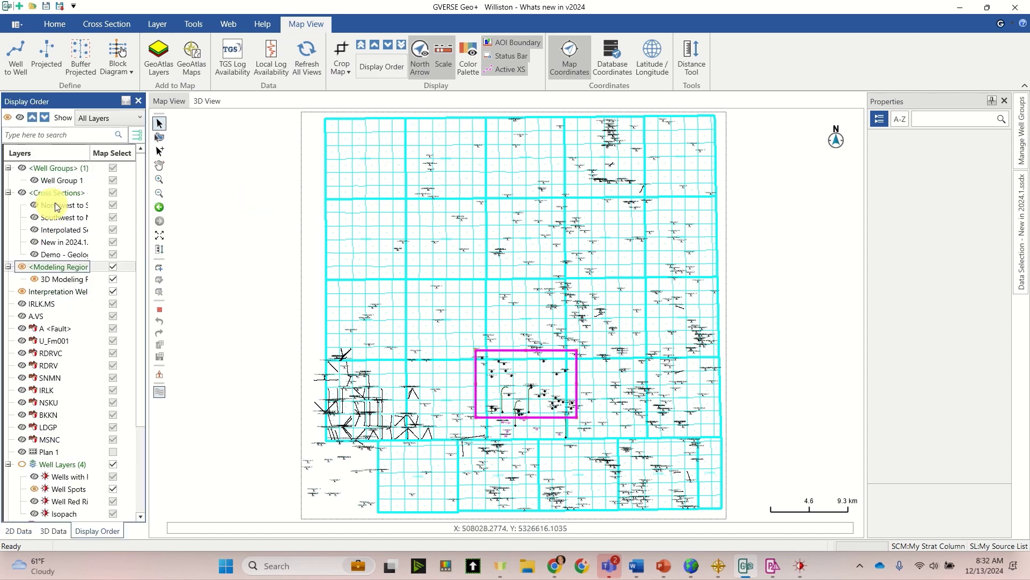
Filter the display order to Visible Only, restore All Layers, review the layers' map selection settings and return to the 2D data list
left_click(134, 122)
left_click(110, 145)
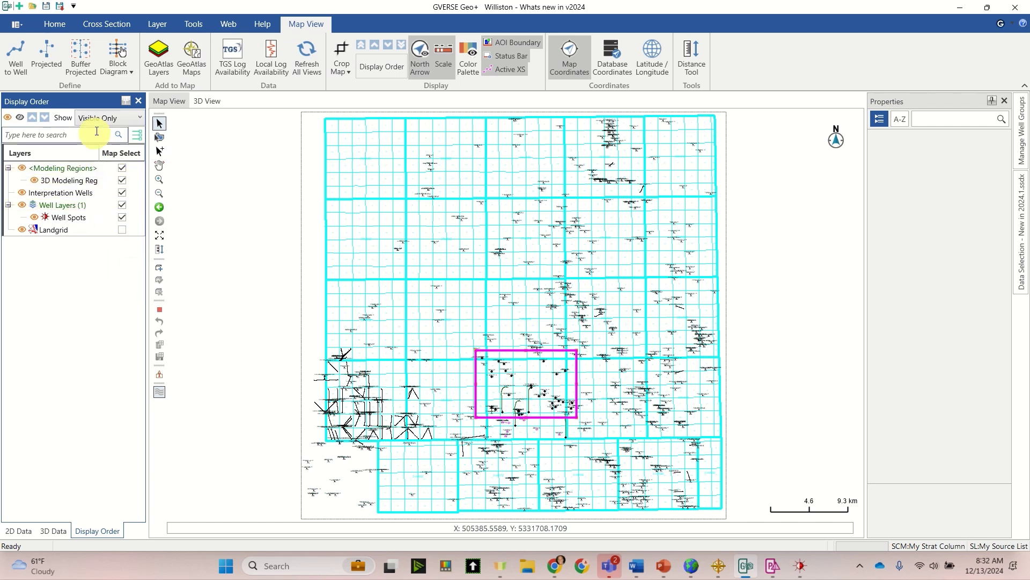
left_click(98, 129)
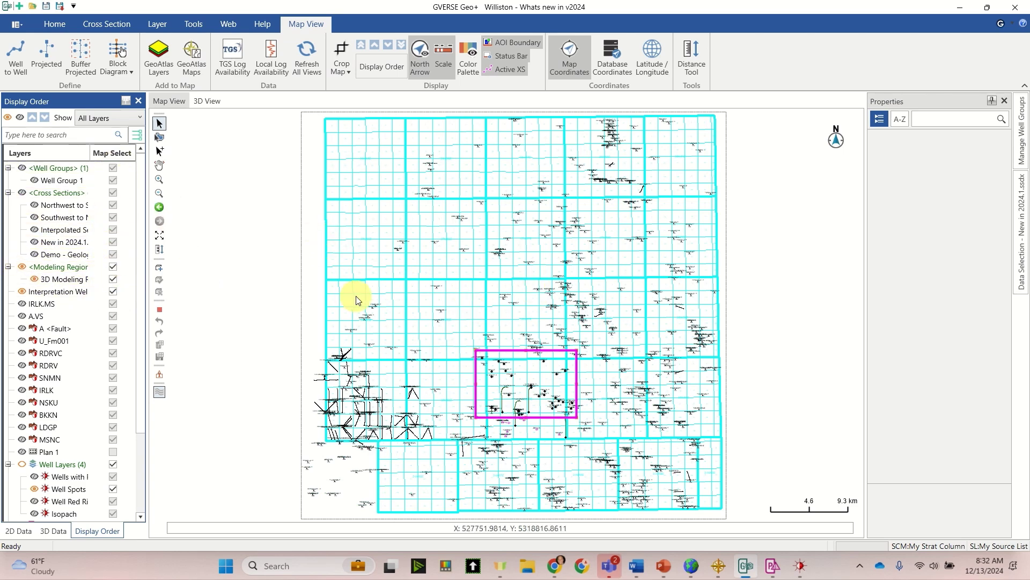
left_click(77, 266)
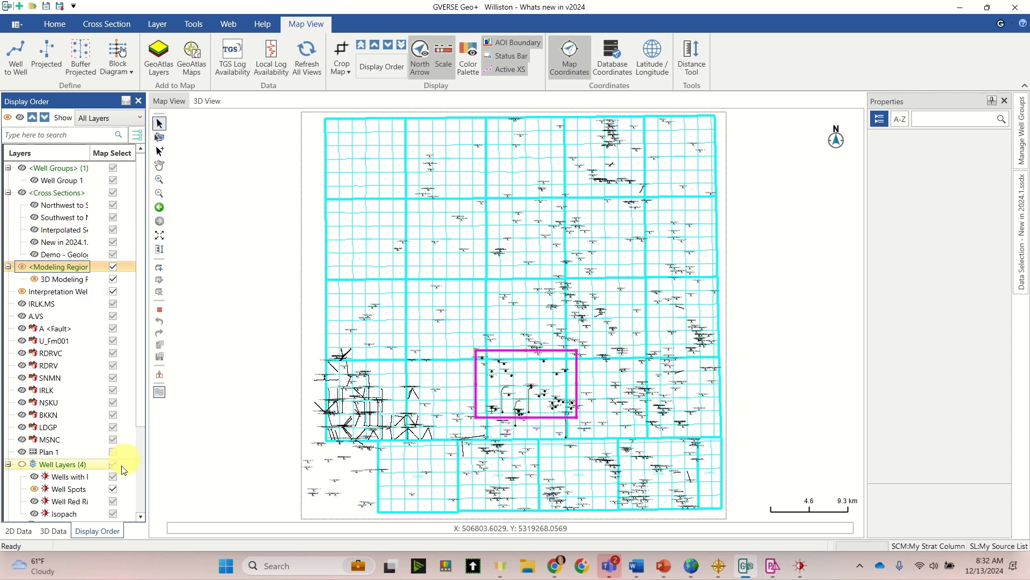
left_click(18, 531)
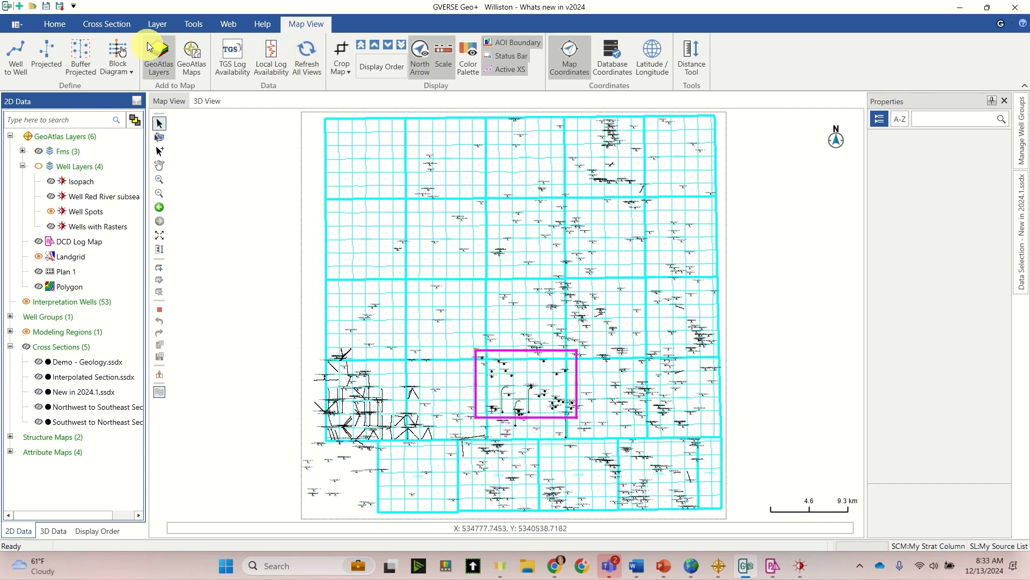
Crop the map to a rectangle just around the magenta modeling region in township 25N/57E
left_click(159, 179)
left_click_drag(471, 346, 583, 425)
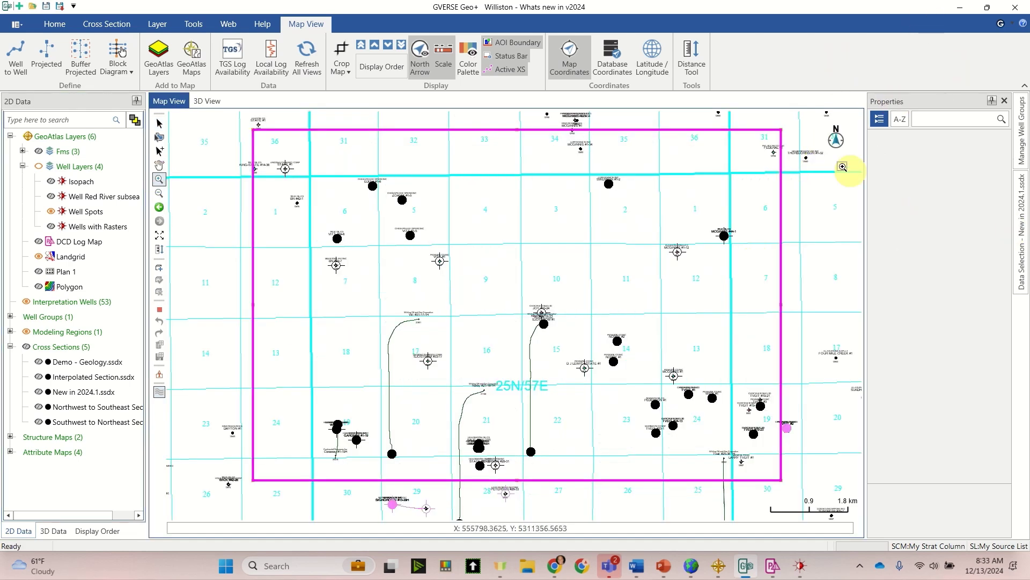
scroll(514, 239, "down", 3)
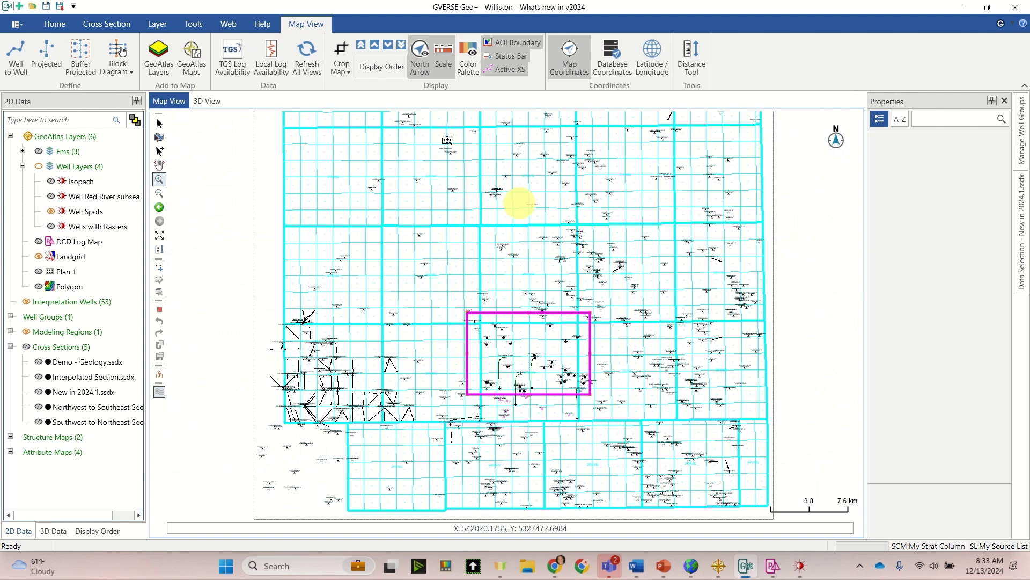
left_click(341, 75)
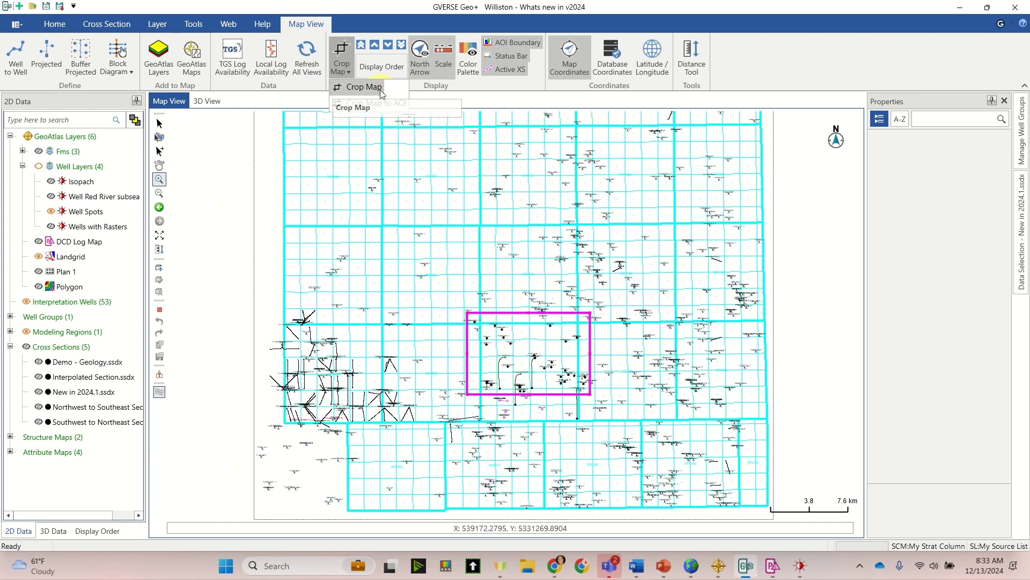
left_click(364, 87)
left_click_drag(465, 311, 595, 402)
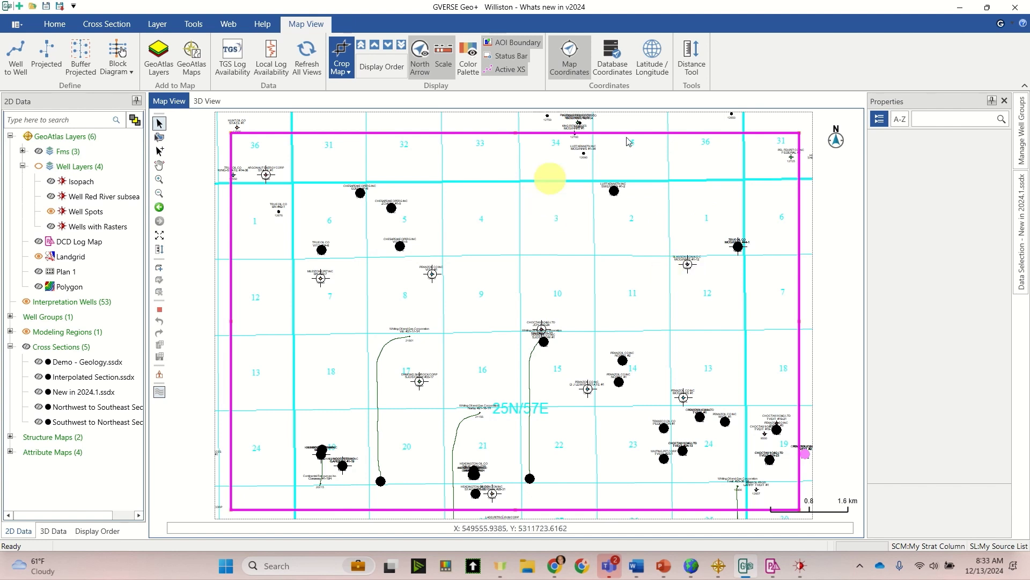
Measure continuous distances on the map from the well at the top of section 15 through successive wells southeast to section 19
left_click(699, 64)
mouse_move(187, 26)
left_mouse_down()
mouse_move(161, 30)
mouse_move(172, 7)
mouse_move(177, 25)
left_mouse_up()
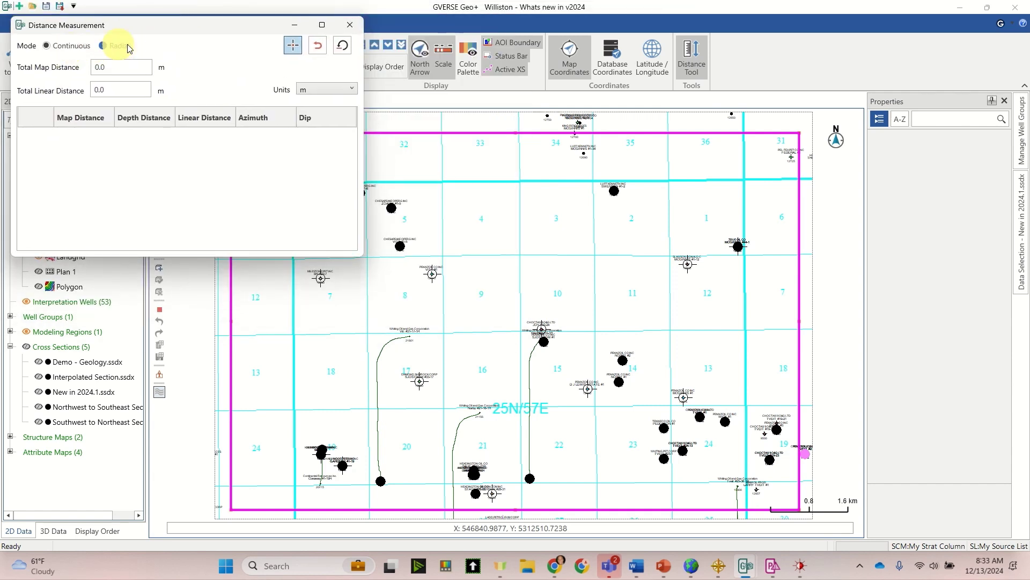
left_click(545, 344)
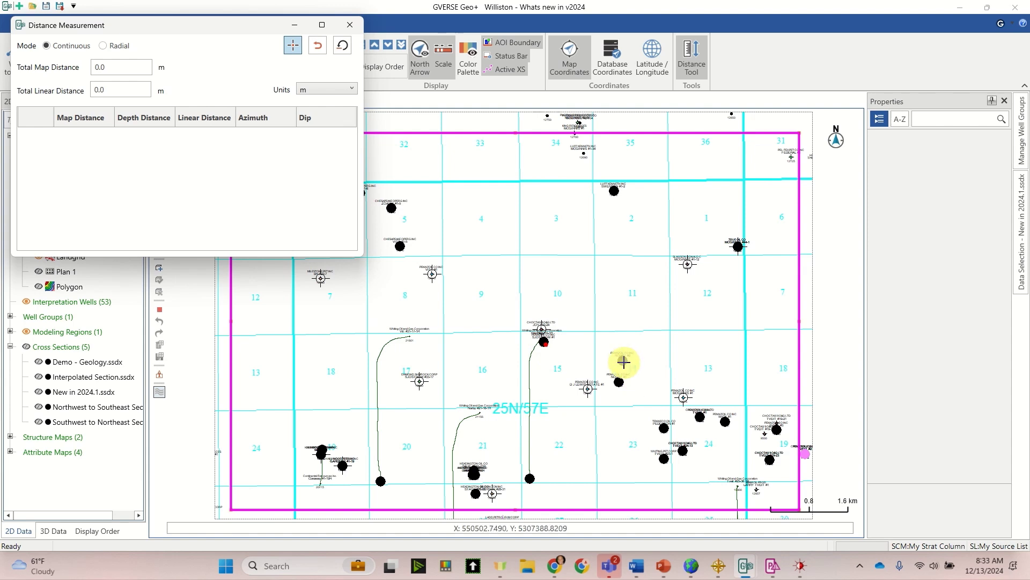
left_click(624, 361)
left_click(683, 398)
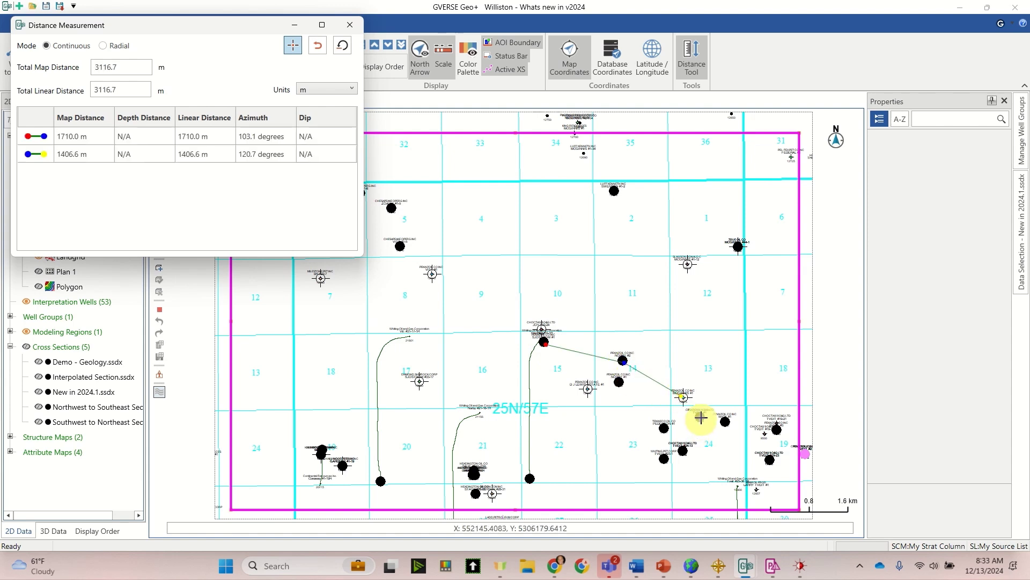
left_click(701, 418)
left_click(726, 422)
left_click(770, 459)
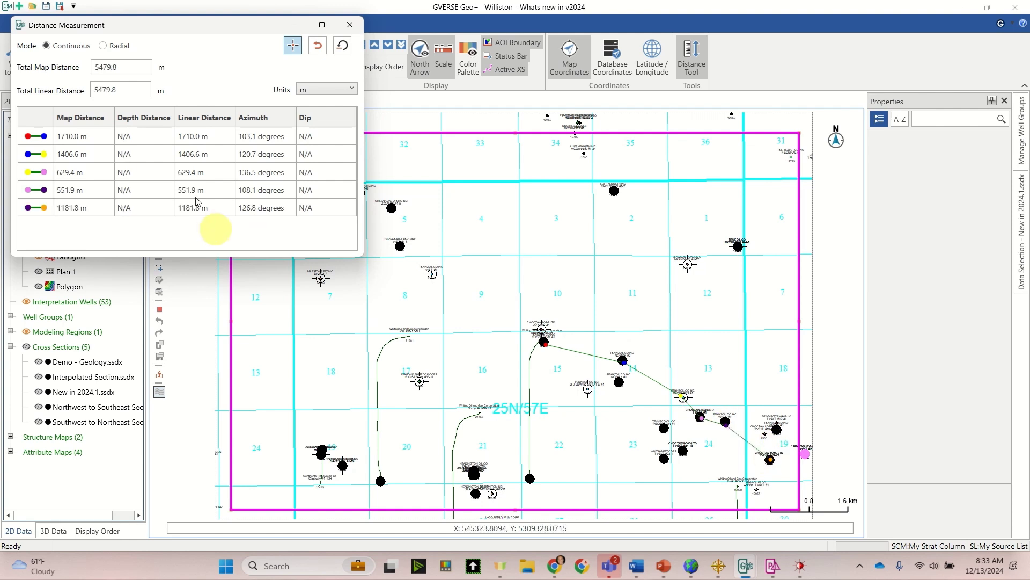
Measure radial distances from the section 15 well to four surrounding wells, check the available distance units and close the measurement
left_click(103, 45)
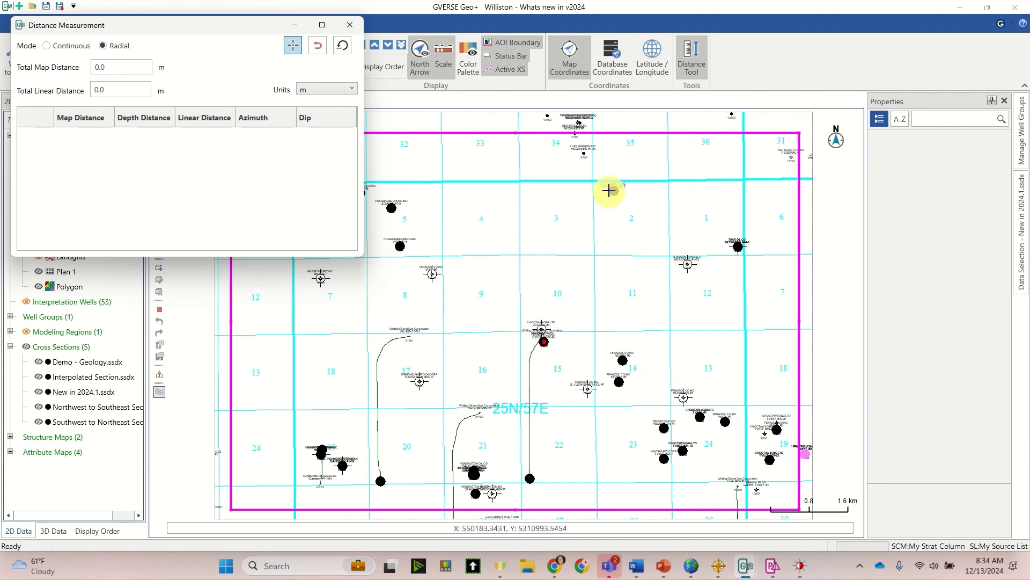
left_click(611, 190)
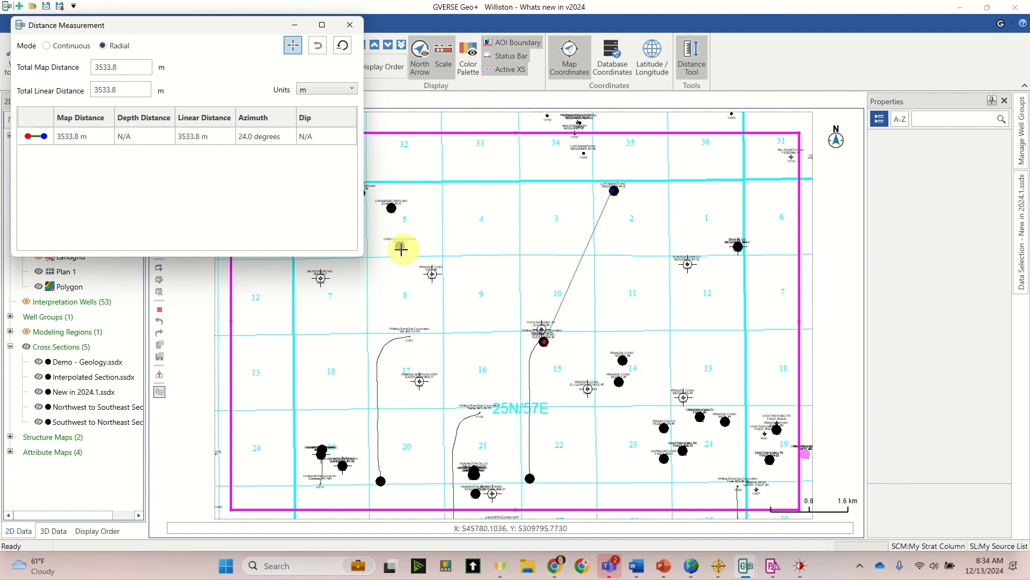
left_click(401, 244)
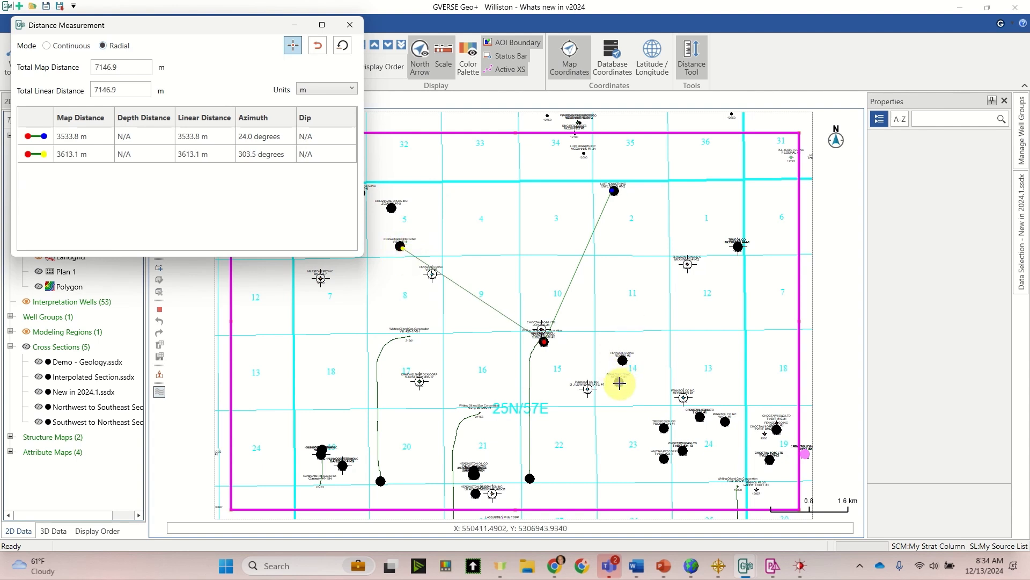
left_click(619, 383)
left_click(474, 474)
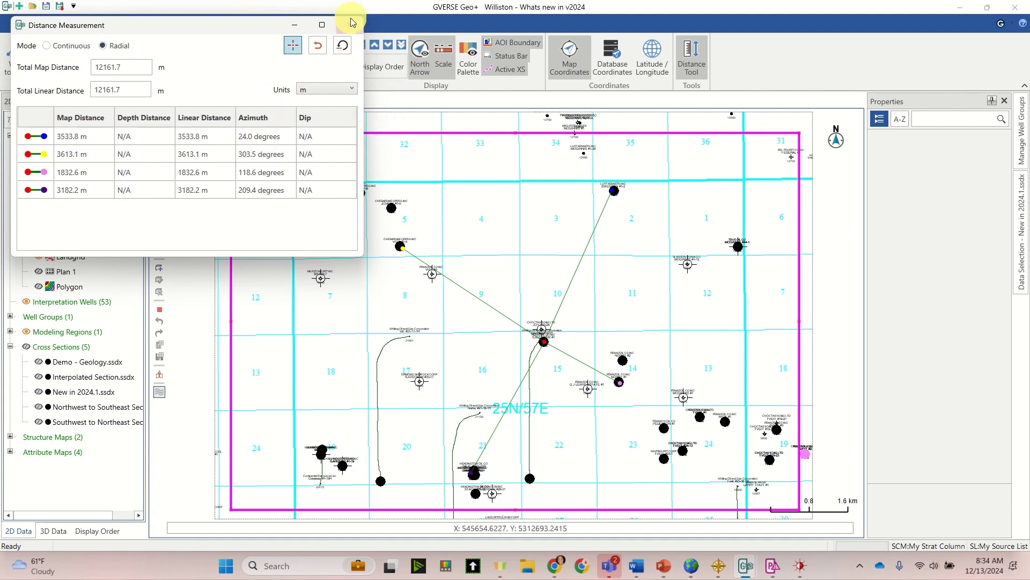
left_click(350, 89)
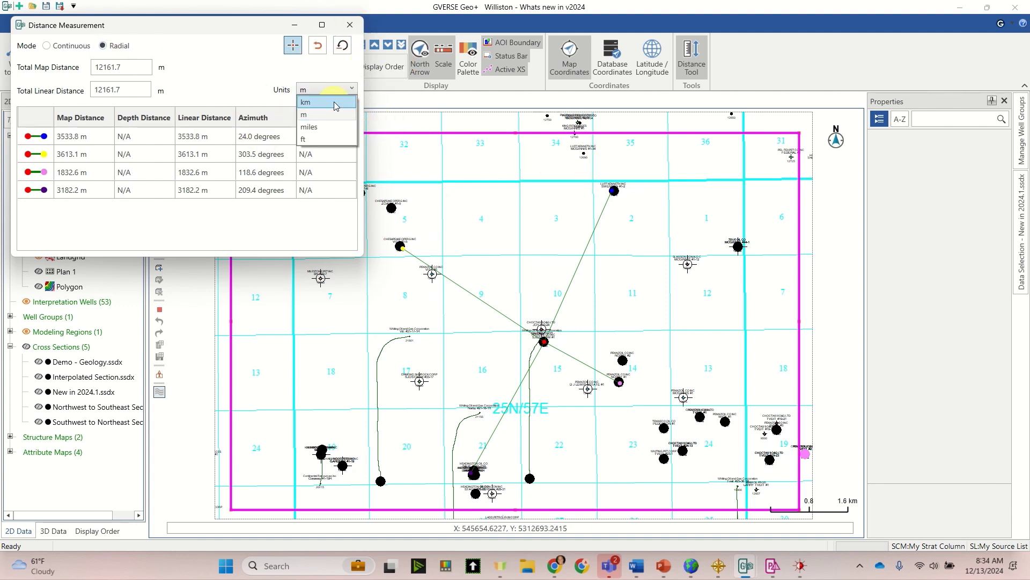
left_click(342, 61)
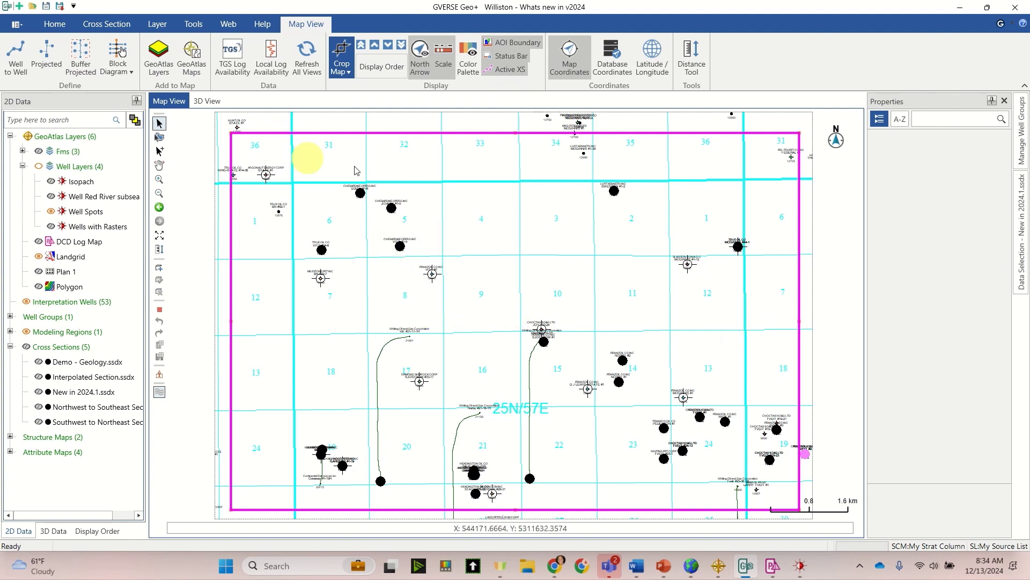
Define a well-to-well cross section through seven wells from section 36 southeast to section 19, choosing the last from Interpretation Wells, and minimize its window
left_click(105, 24)
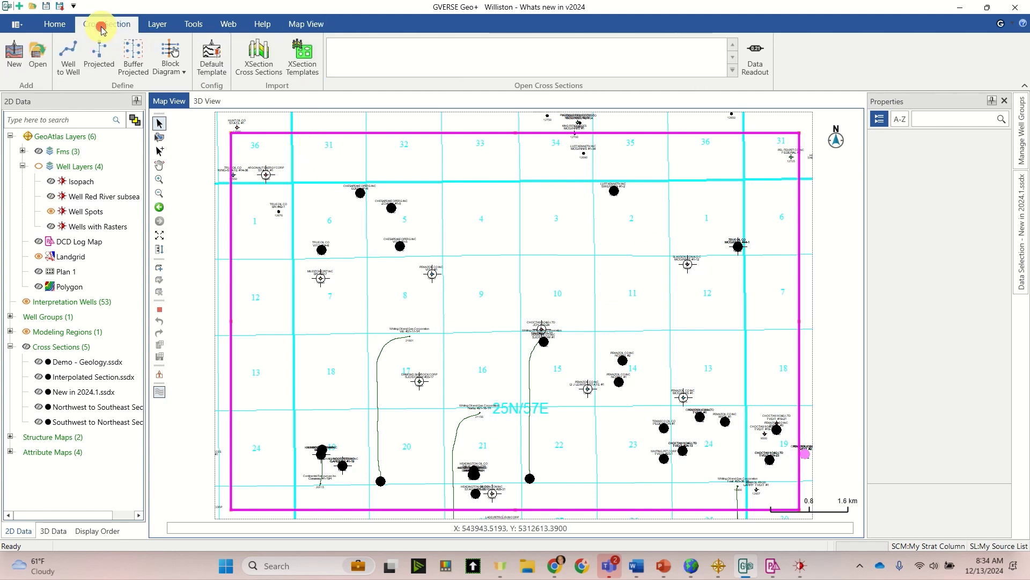
left_click(68, 54)
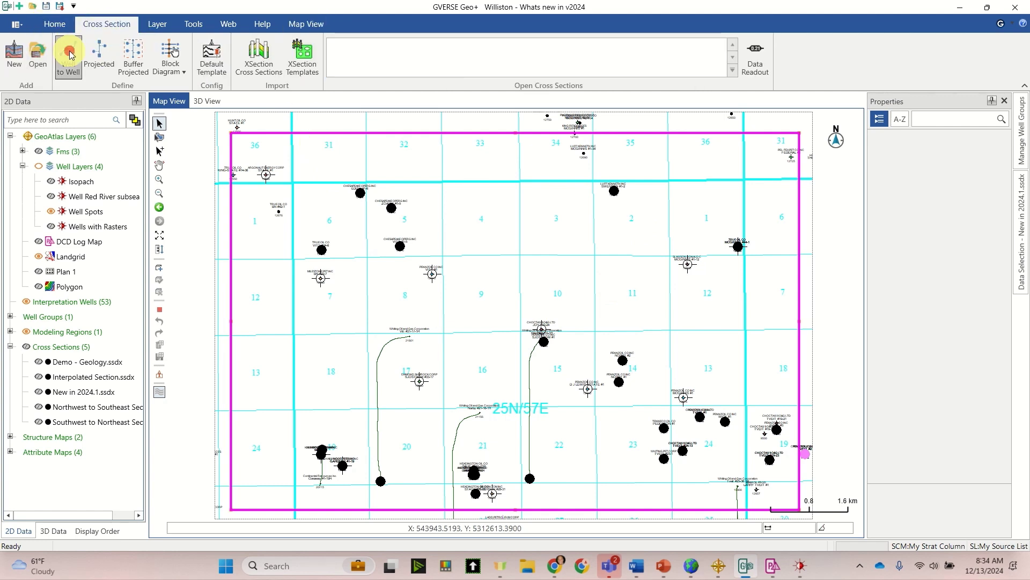
left_click(263, 174)
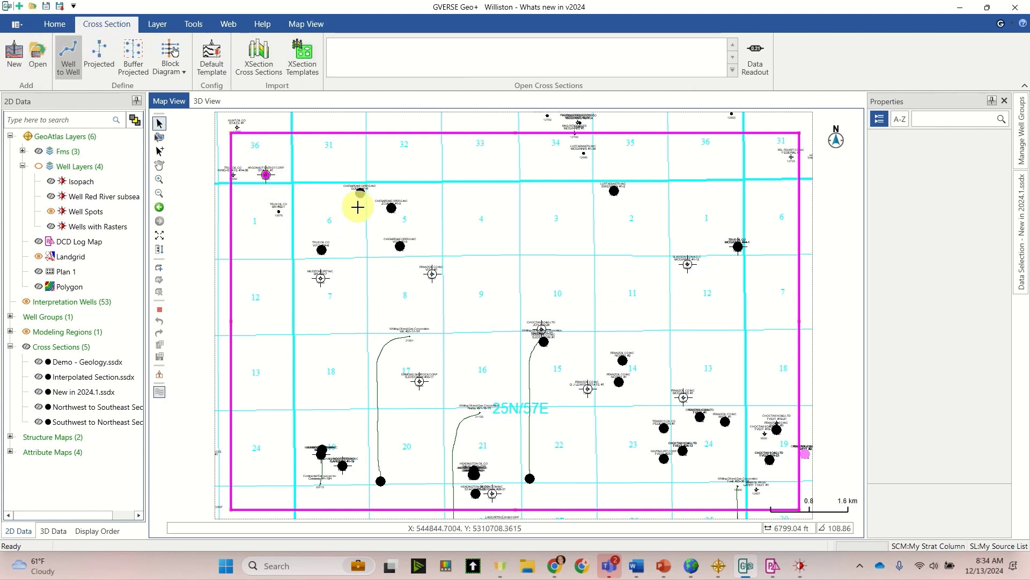
left_click(359, 192)
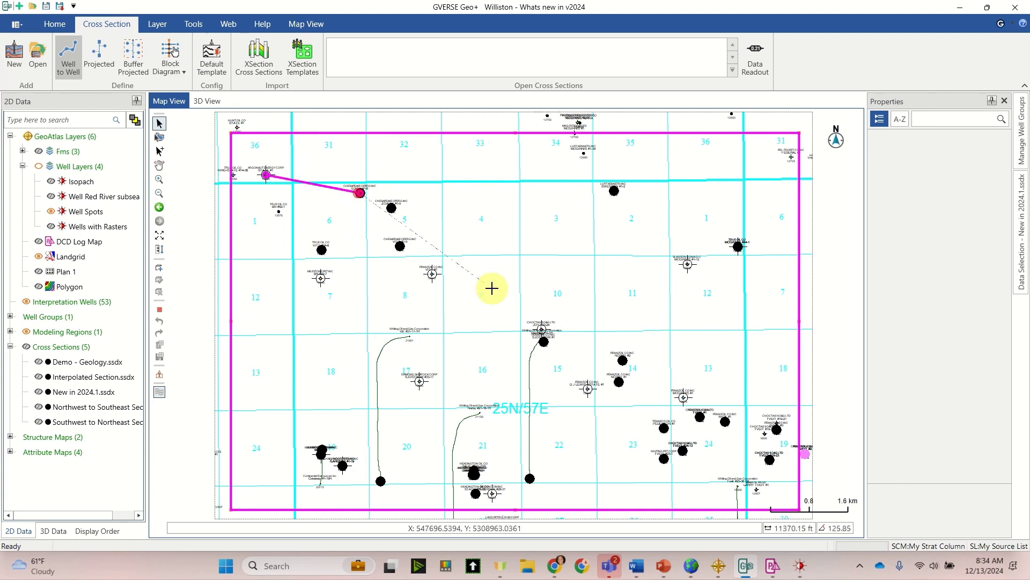
left_click(433, 273)
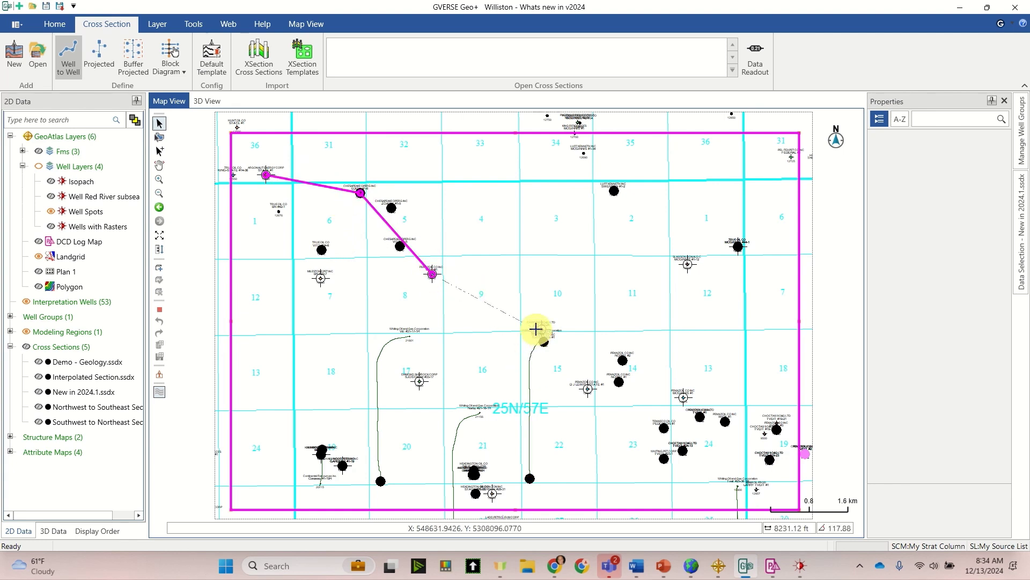
left_click(544, 331)
left_click(589, 390)
left_click(685, 397)
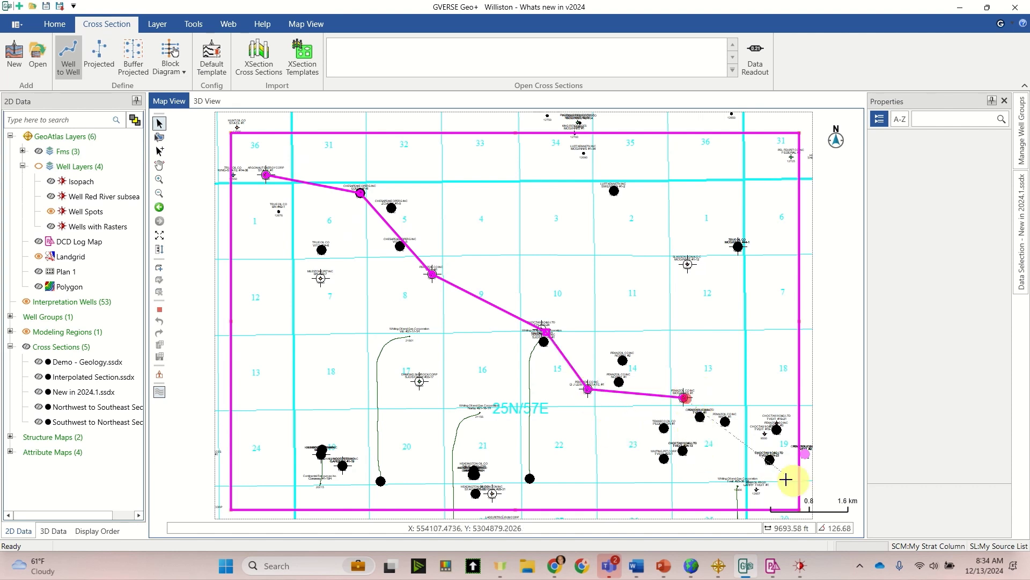
left_click(769, 459)
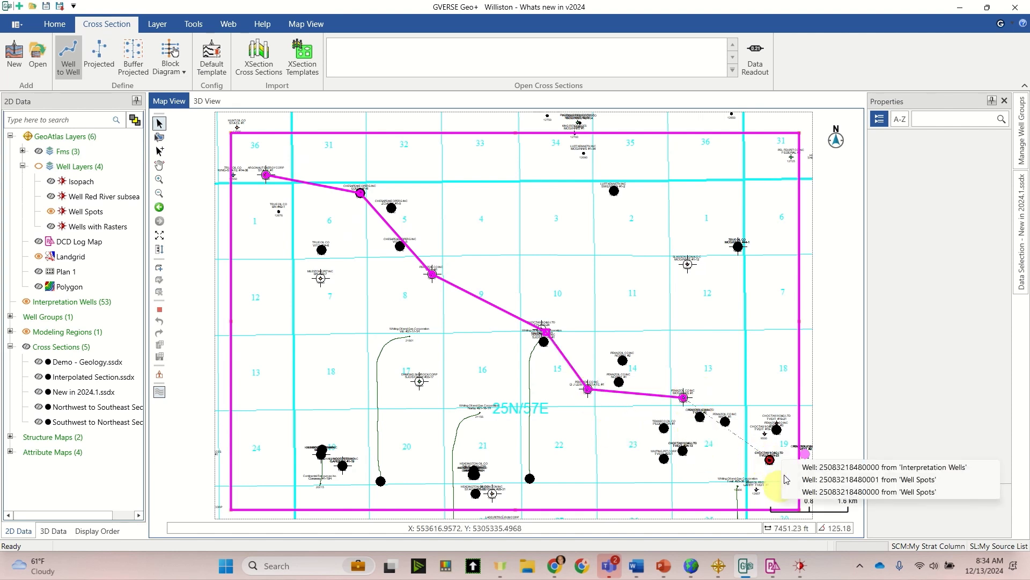
left_click(799, 467)
double_click(781, 488)
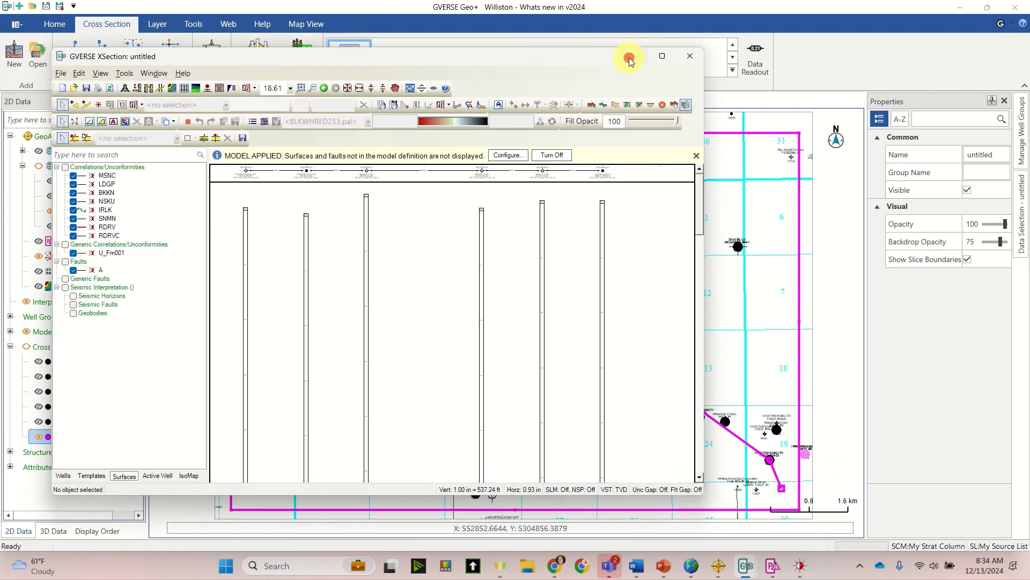
left_click(631, 59)
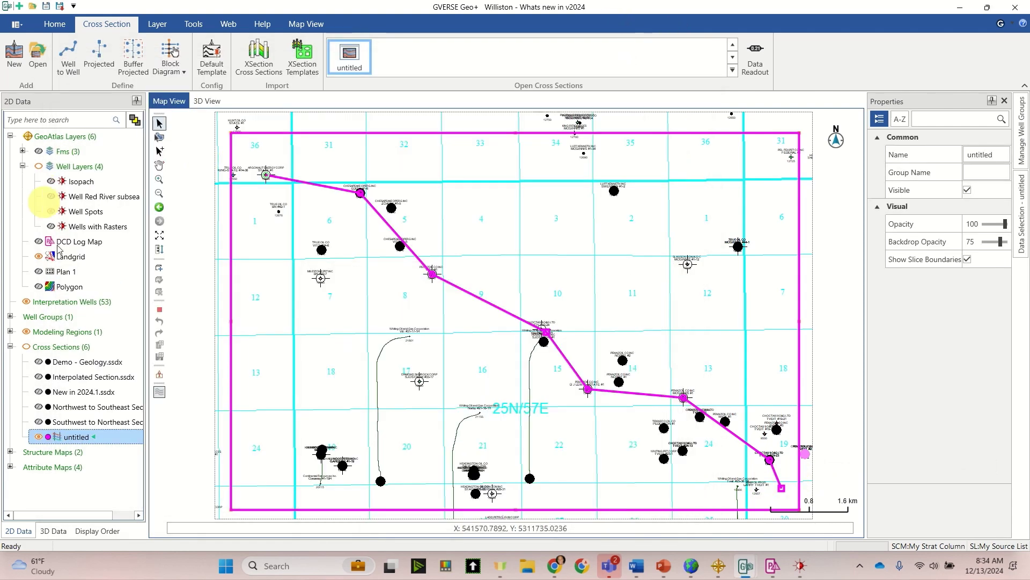
Open the New in 2024.1.ssdx cross section full screen and measure continuous distances along the BKKN surface from VITT 1 to the raster log well
double_click(80, 397)
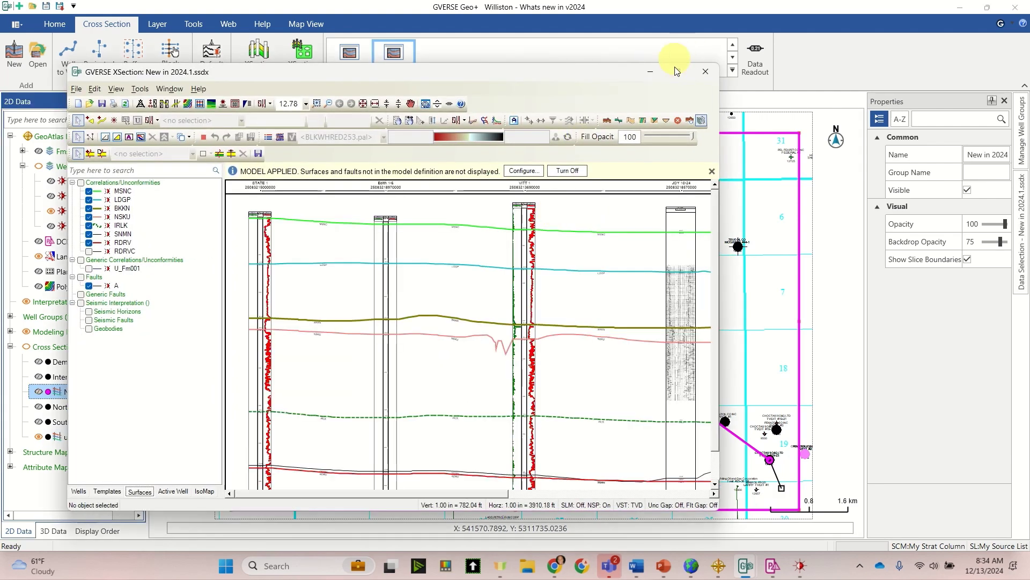
left_click(677, 71)
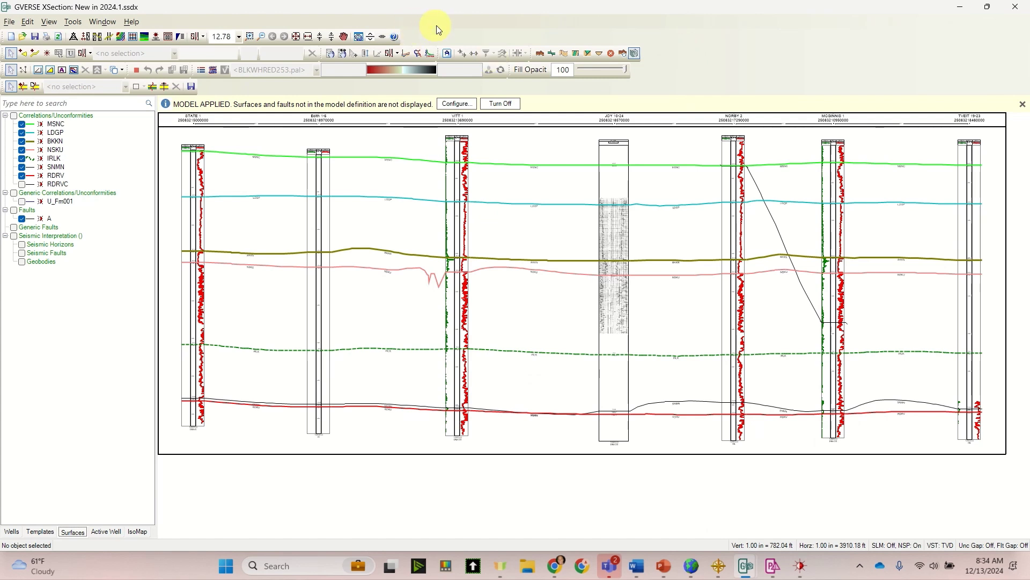
left_click(368, 57)
left_click_drag(222, 91, 148, 20)
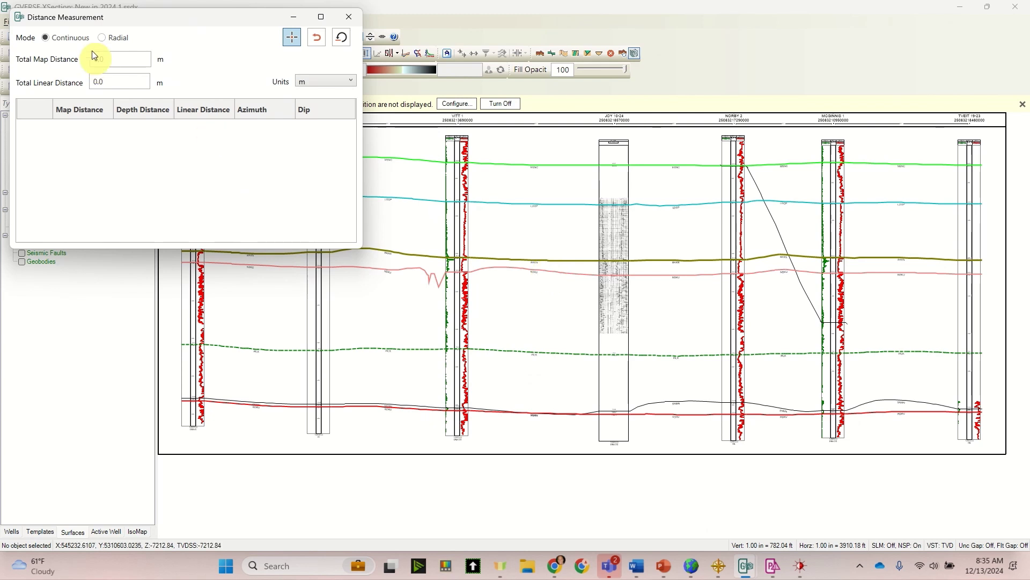
left_click(319, 114)
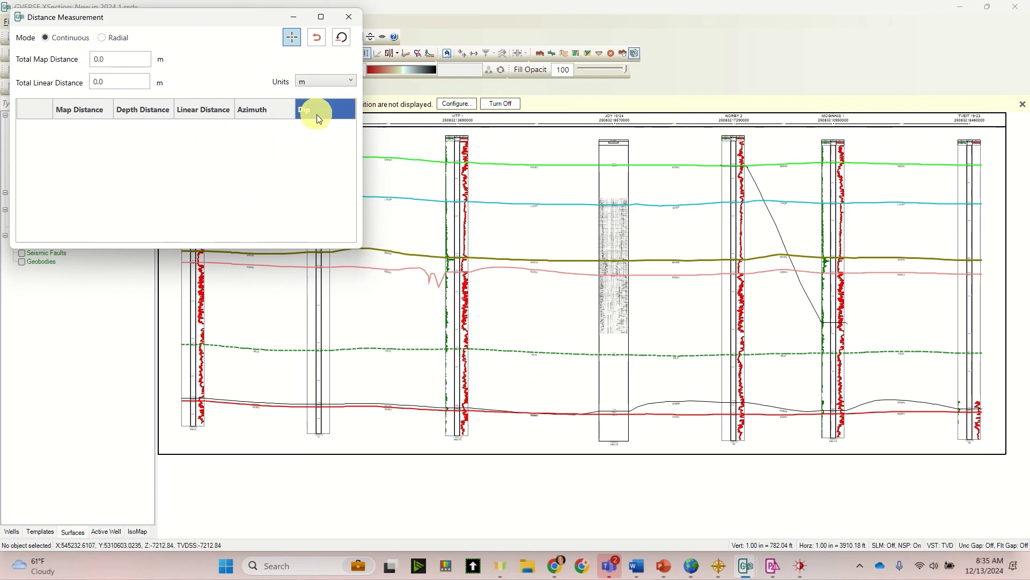
left_click(457, 260)
left_click(480, 259)
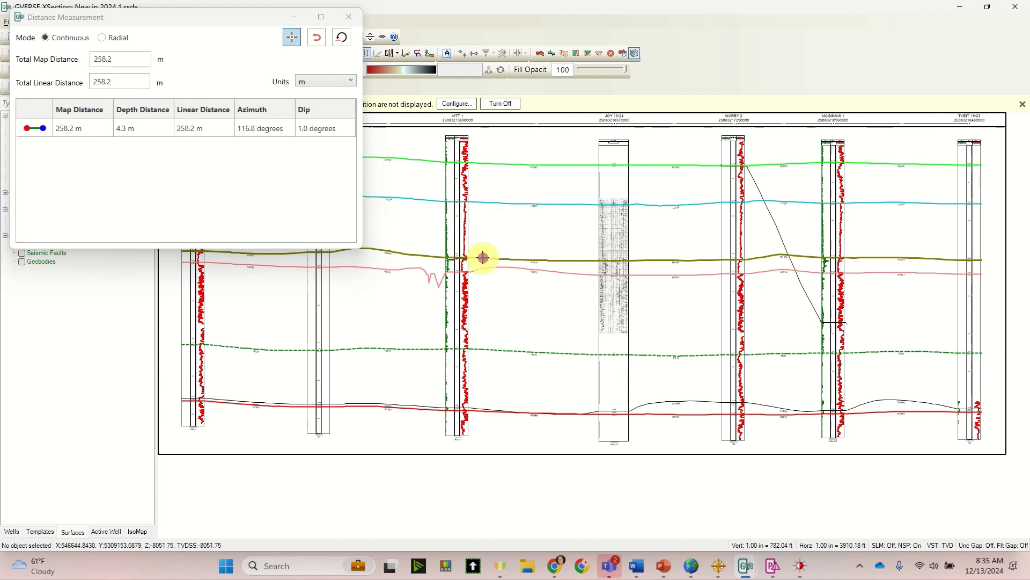
left_click(548, 261)
left_click(613, 261)
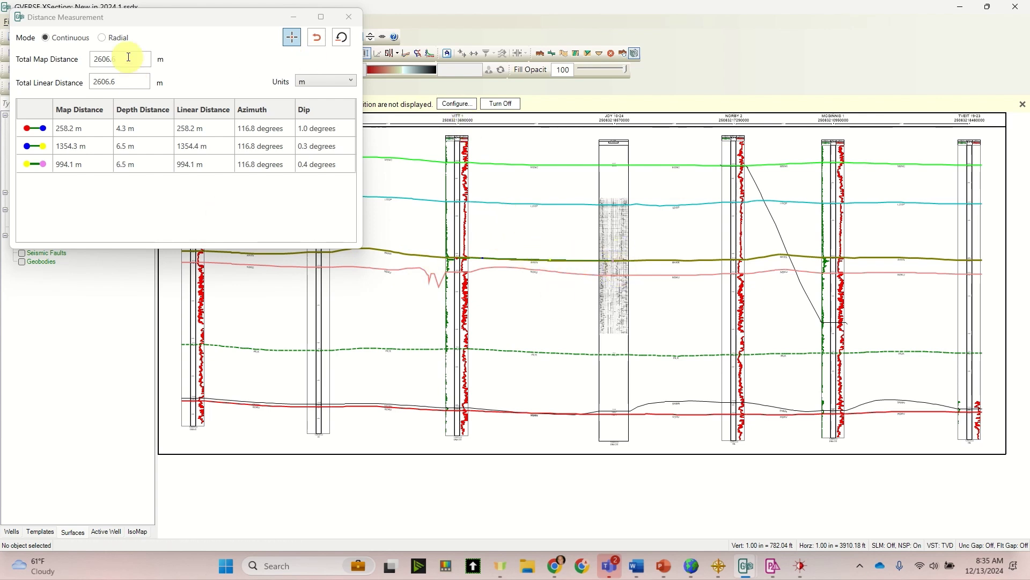
Measure radial distances in the cross section from the BKKN pick at VITT 1 to the six other wells, and close the measurement
left_click(102, 38)
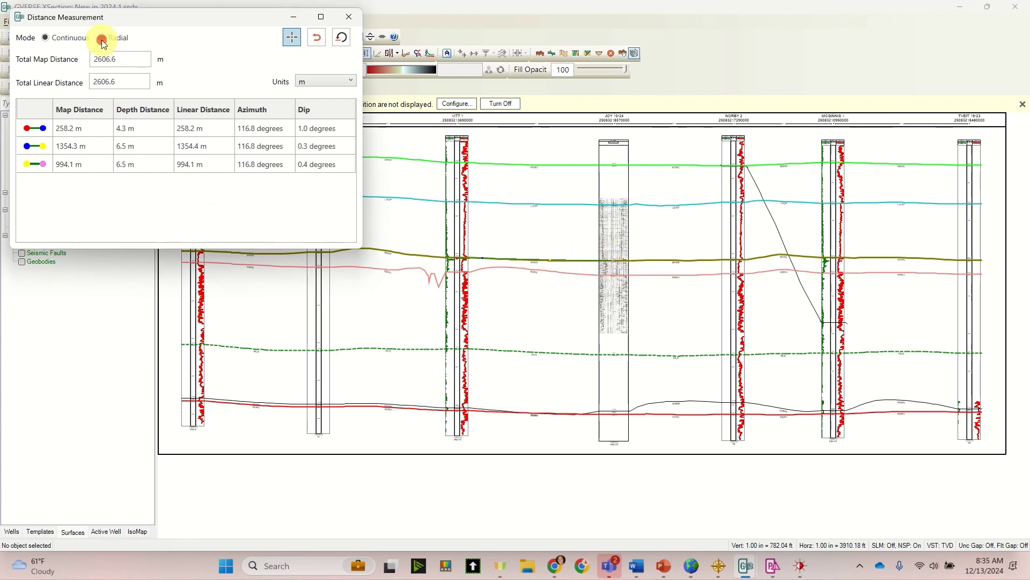
left_click(460, 261)
left_click(611, 261)
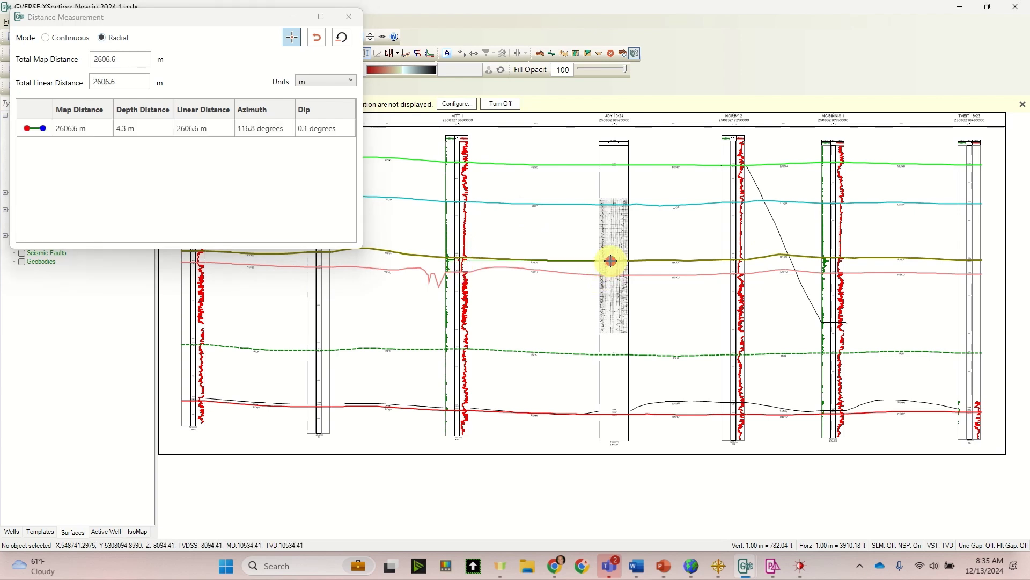
left_click(739, 260)
left_click(840, 243)
left_click(972, 256)
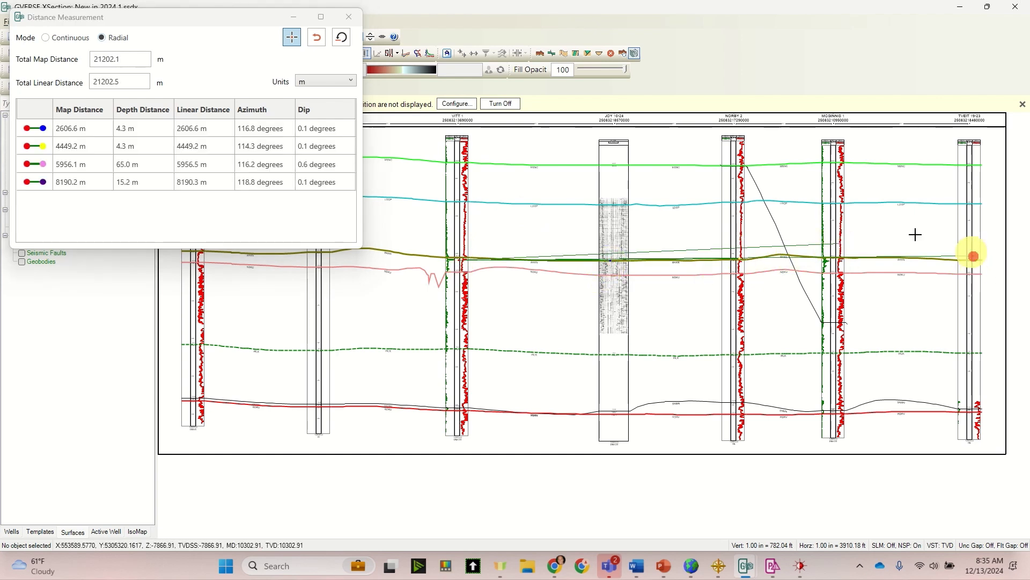
left_click(322, 263)
left_click(192, 264)
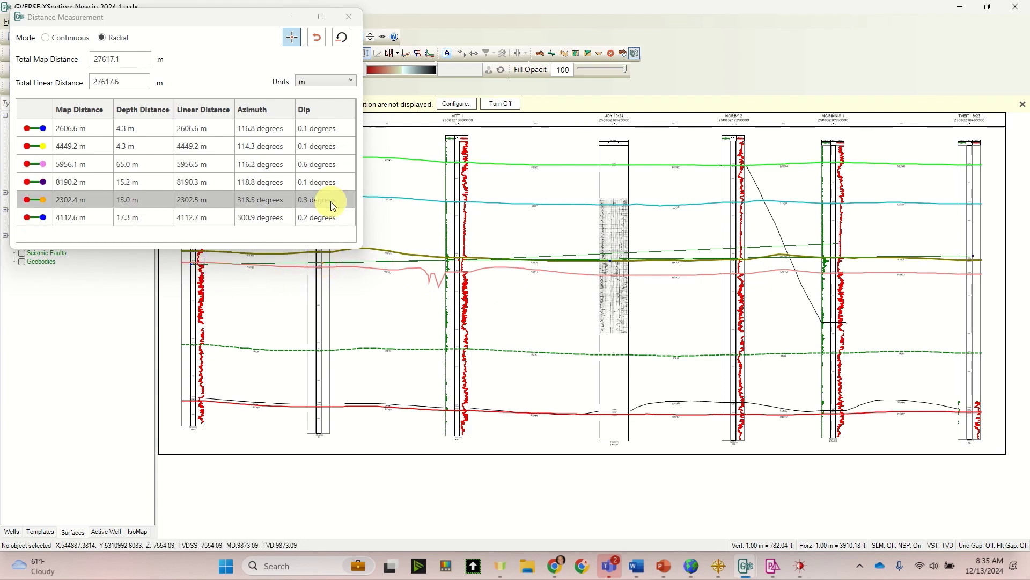
left_click(355, 24)
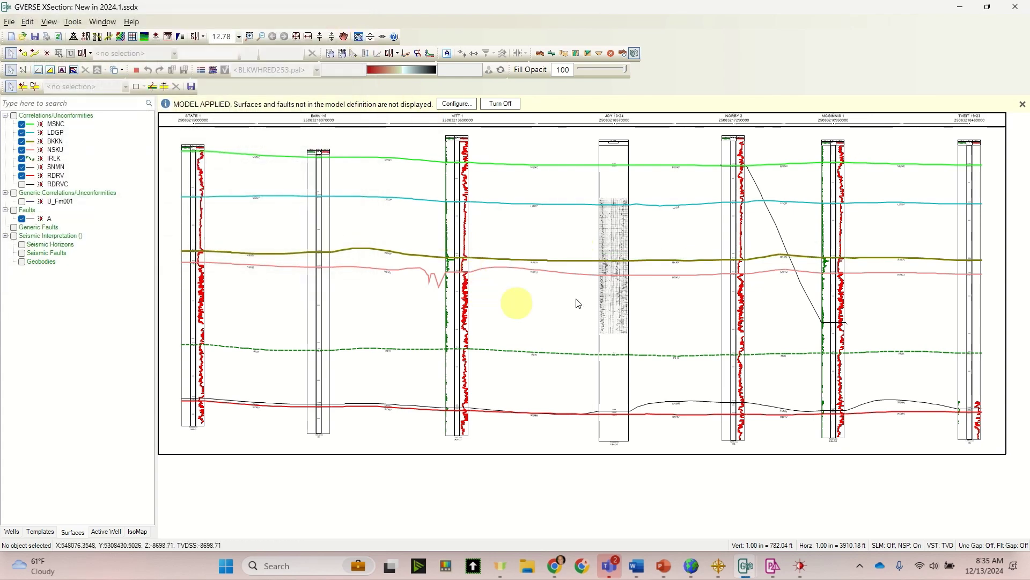
View the VITT 1 well in WellBase and examine its formation records across to the Remarks column
left_click(463, 251)
right_click(462, 251)
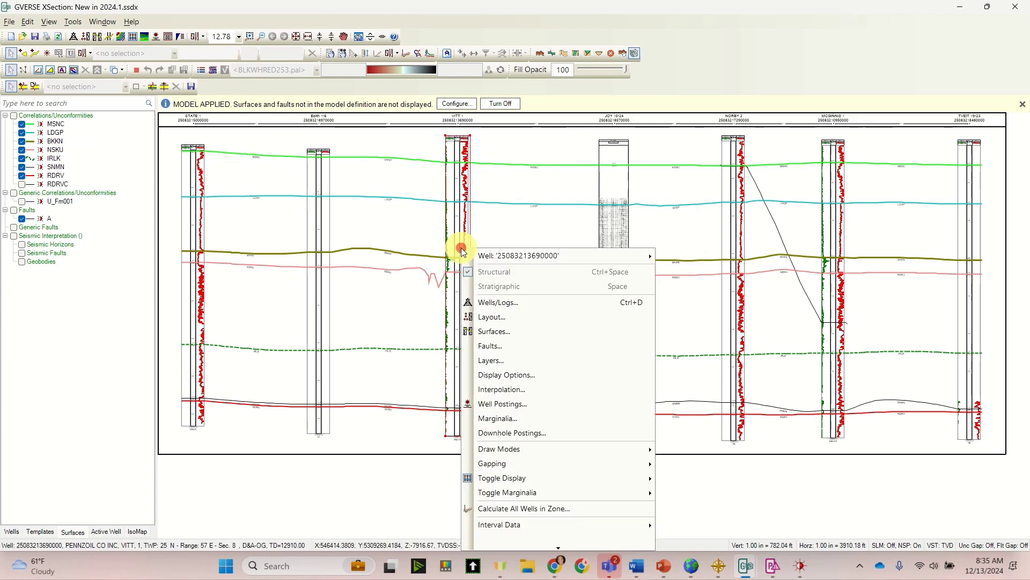
mouse_move(562, 258)
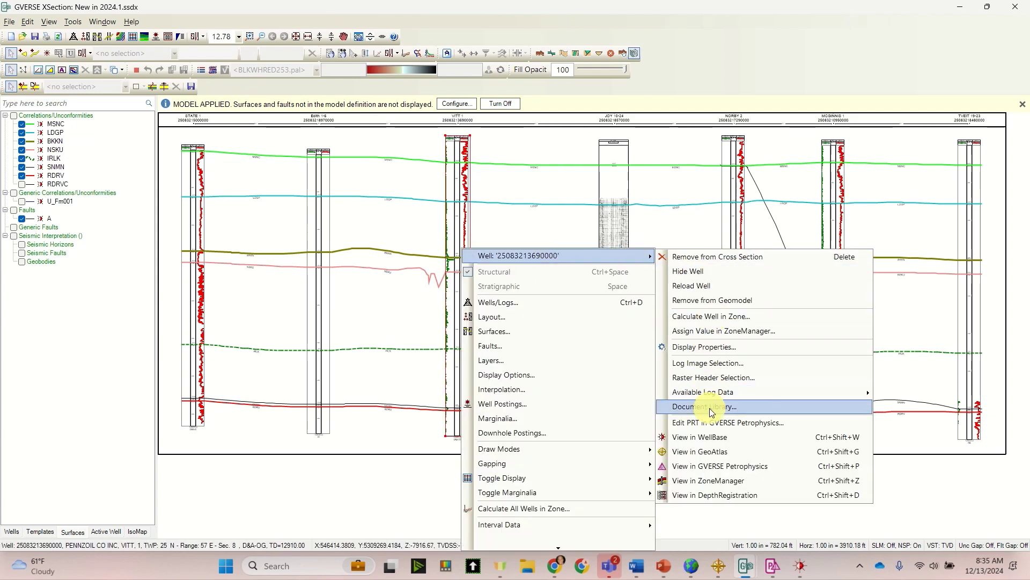
left_click(702, 437)
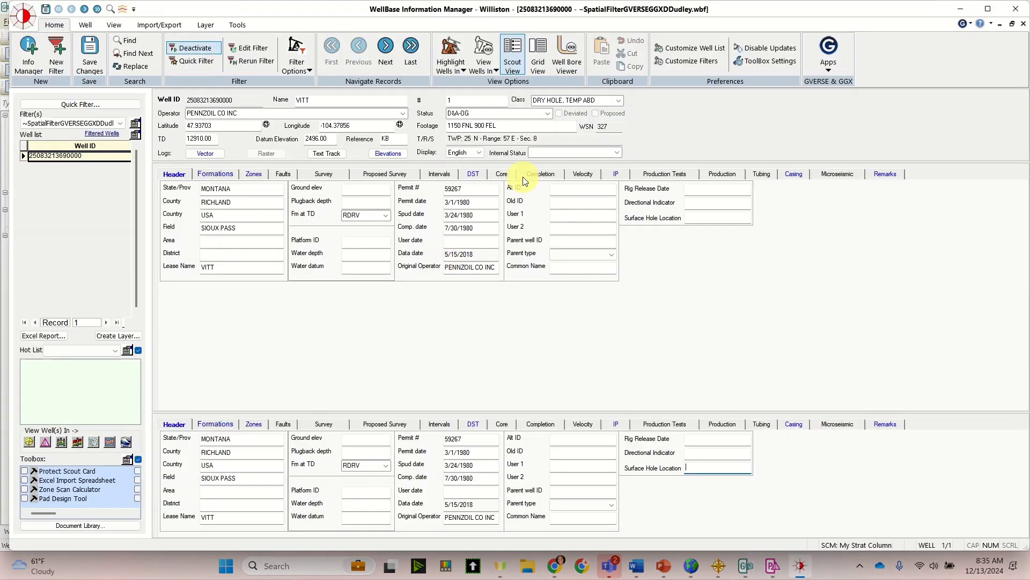
left_click(233, 181)
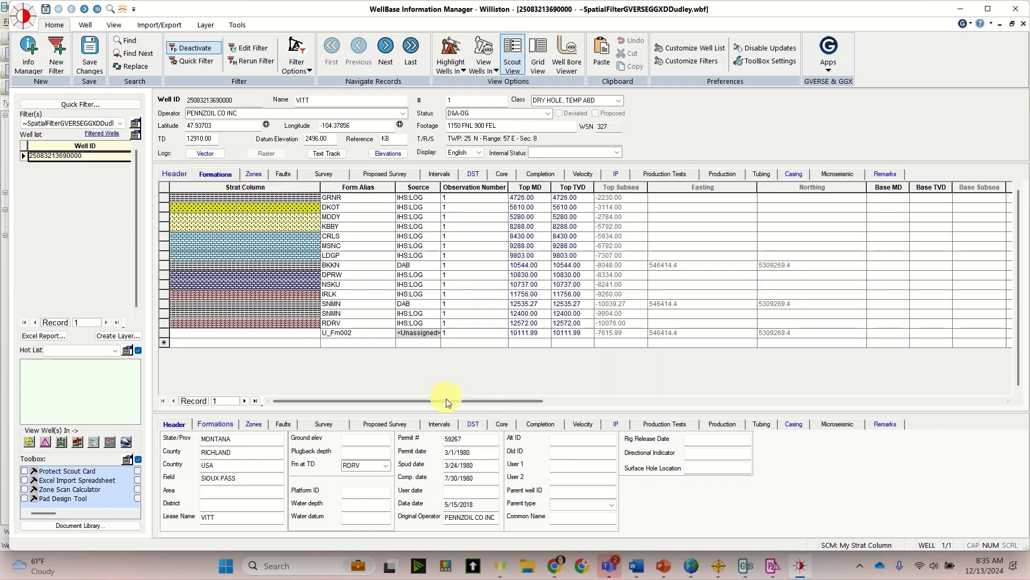
left_click_drag(446, 398, 948, 390)
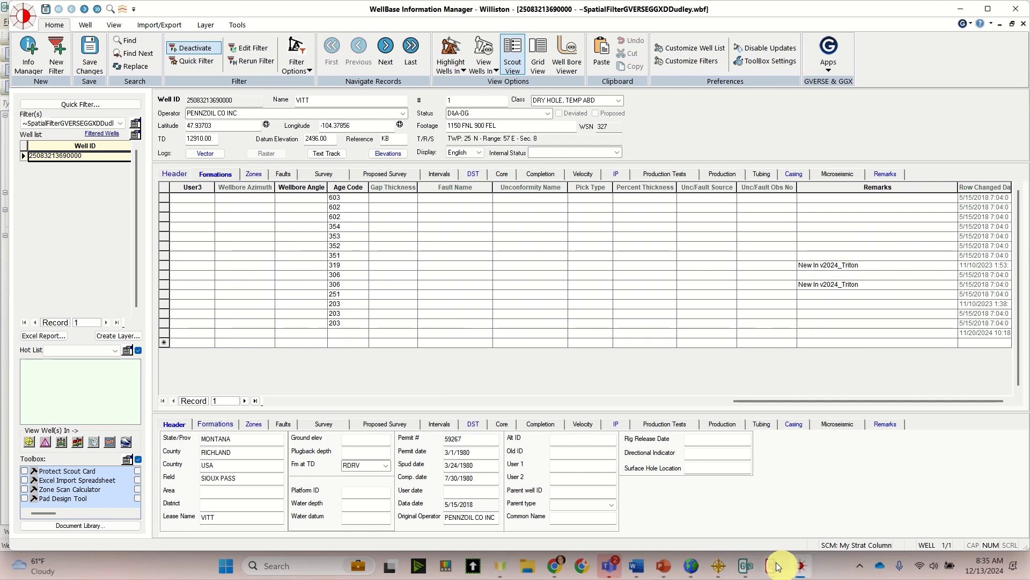
In the New in 2024.1.ssdx cross section, add Remark to the wellbore posting data for the surface picks and check the picks at VITT 1
left_click(746, 566)
left_click(834, 509)
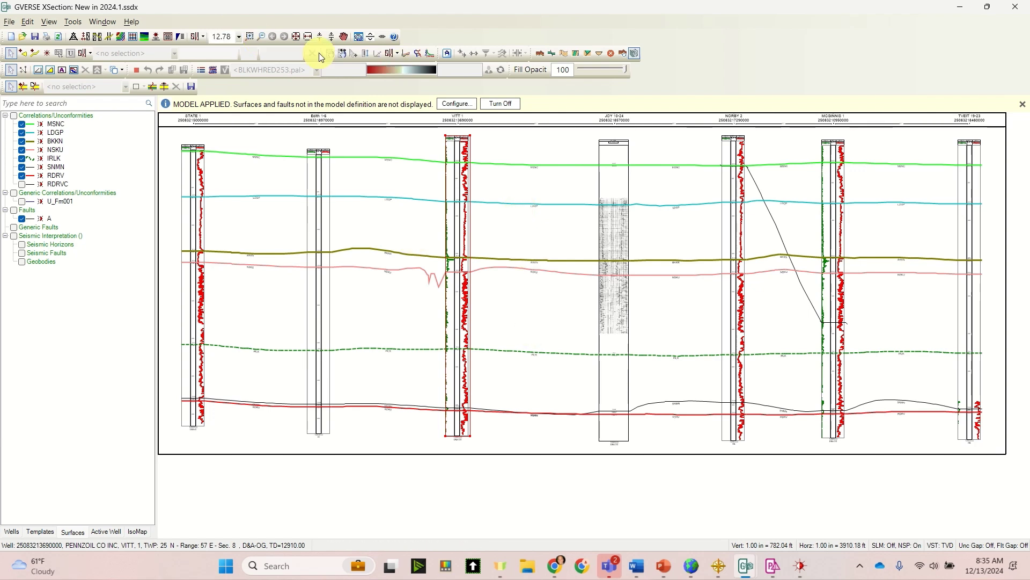
left_click(251, 37)
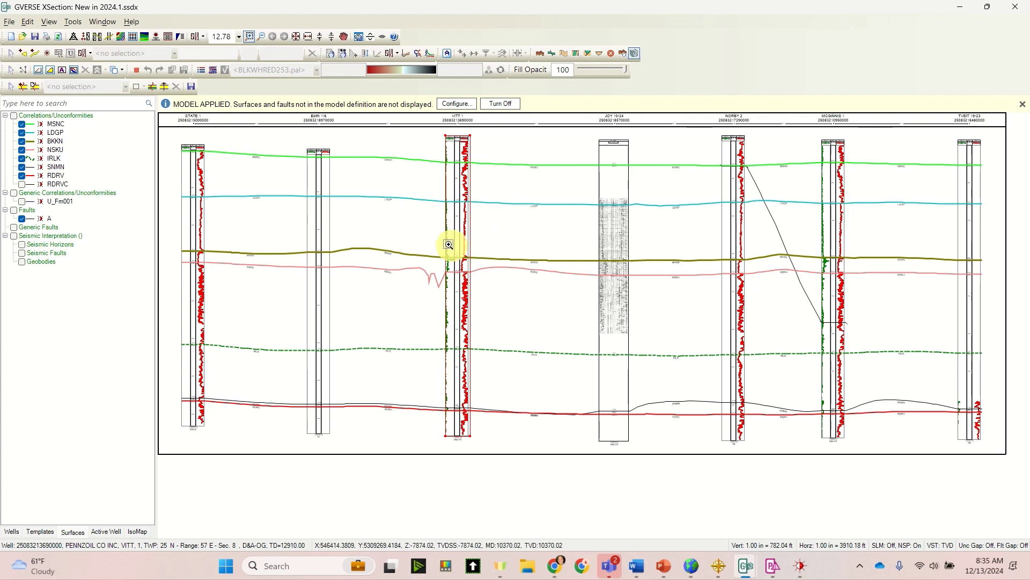
left_click_drag(426, 235, 489, 303)
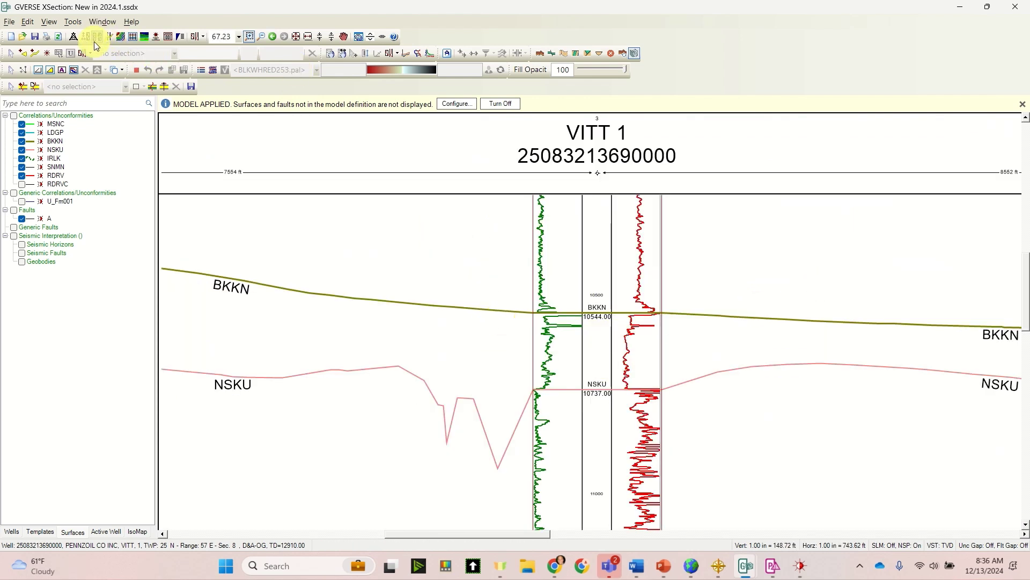
left_click(154, 36)
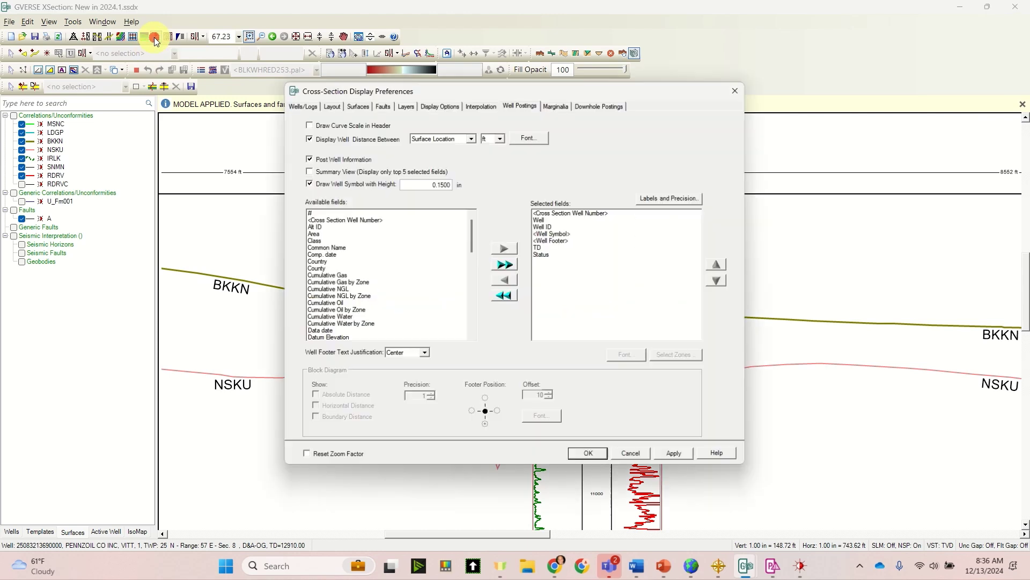
left_click(393, 107)
left_click(356, 104)
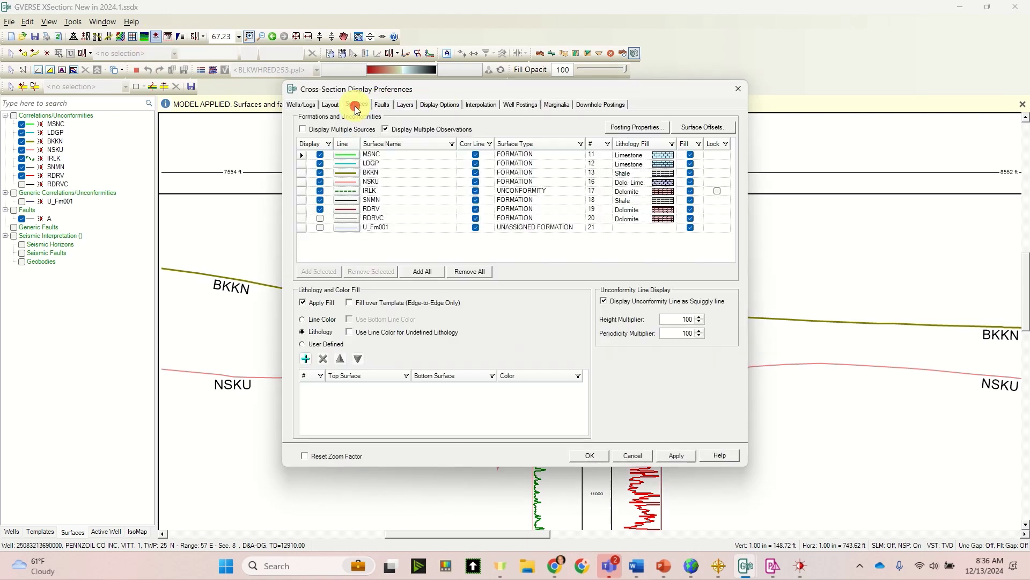
left_click(639, 126)
left_click(404, 215)
left_click(473, 195)
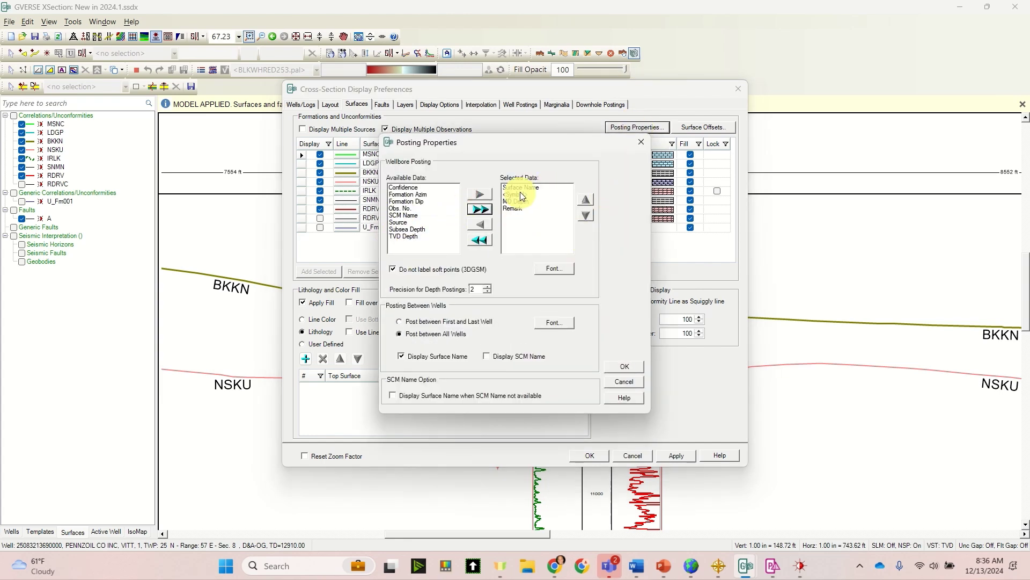
left_click(625, 366)
left_click(590, 456)
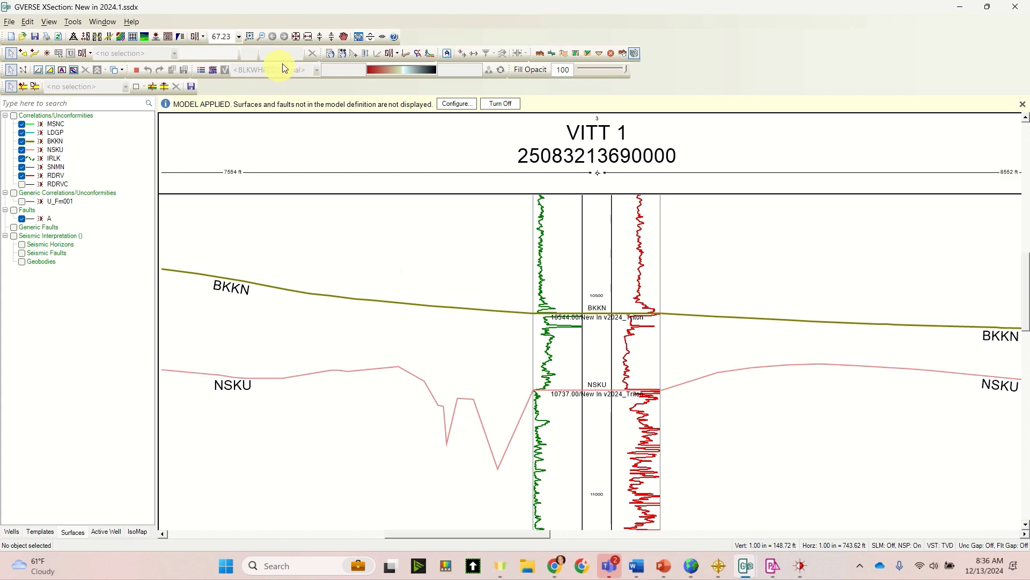
Check the section line on the map, return to the cross section, and display its intersections with the Landgrid layer's Township and Section entities
left_click(296, 37)
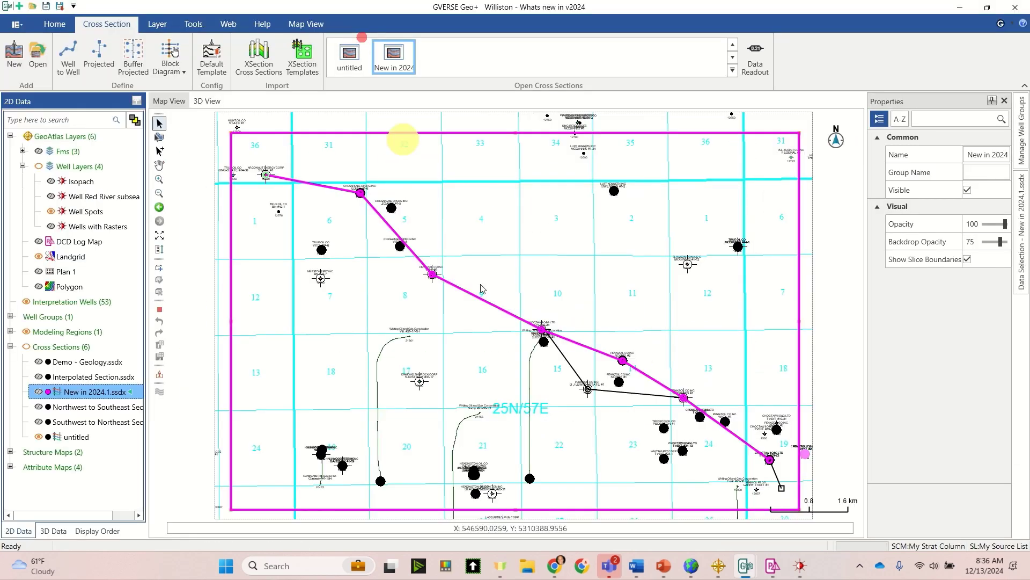
left_click(359, 37)
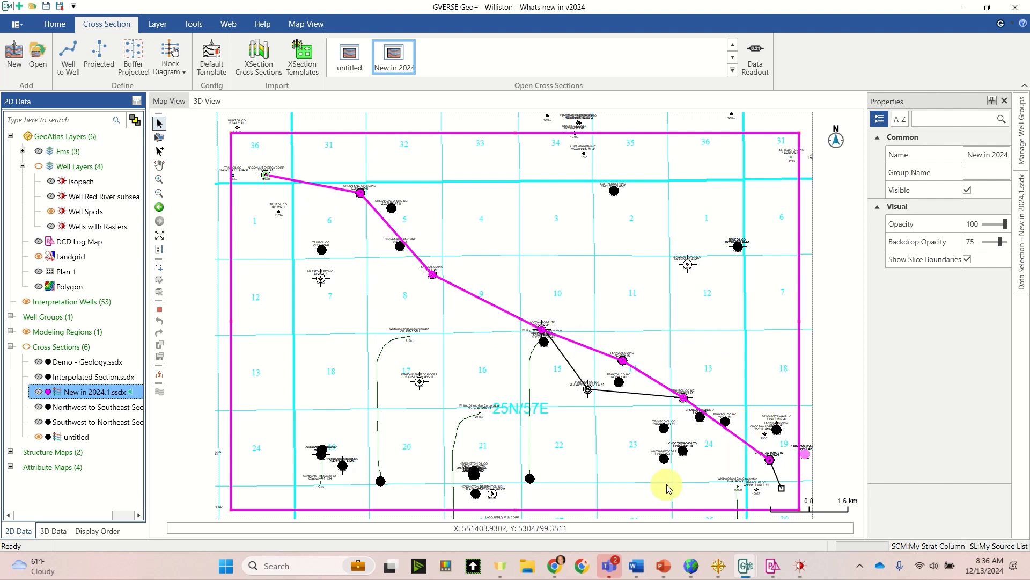
left_click(391, 59)
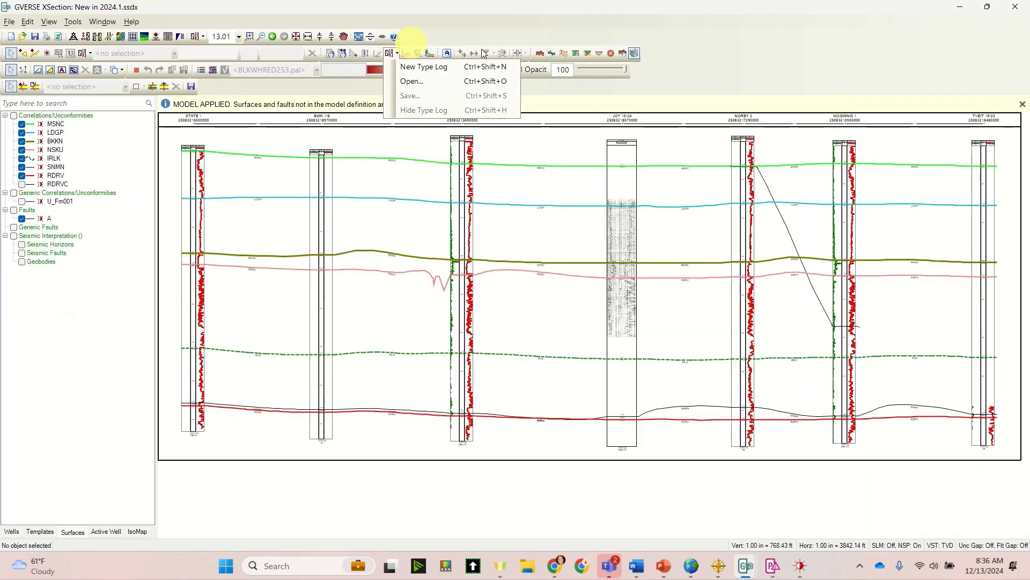
left_click(532, 29)
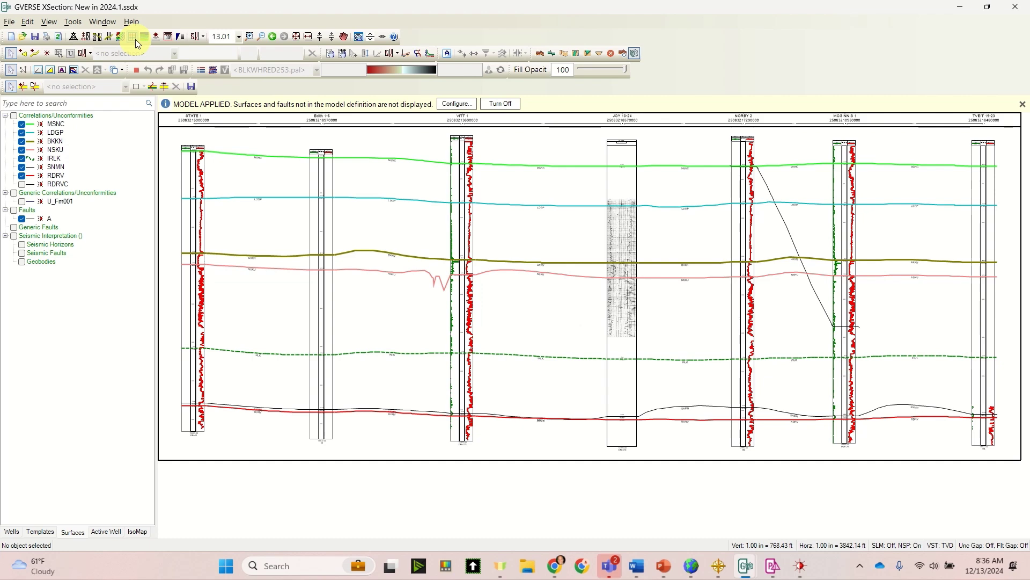
left_click(109, 35)
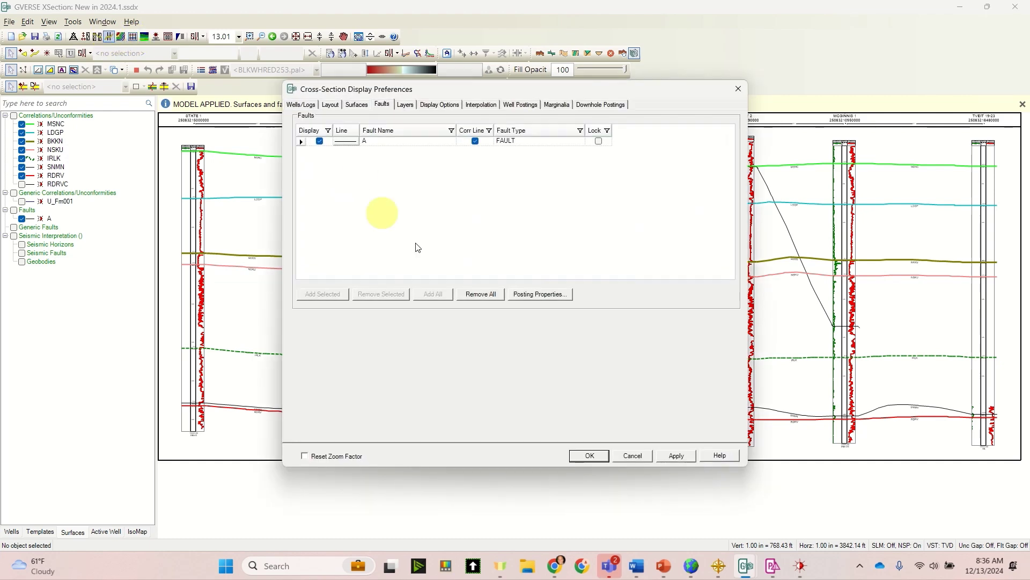
left_click(336, 107)
left_click(407, 105)
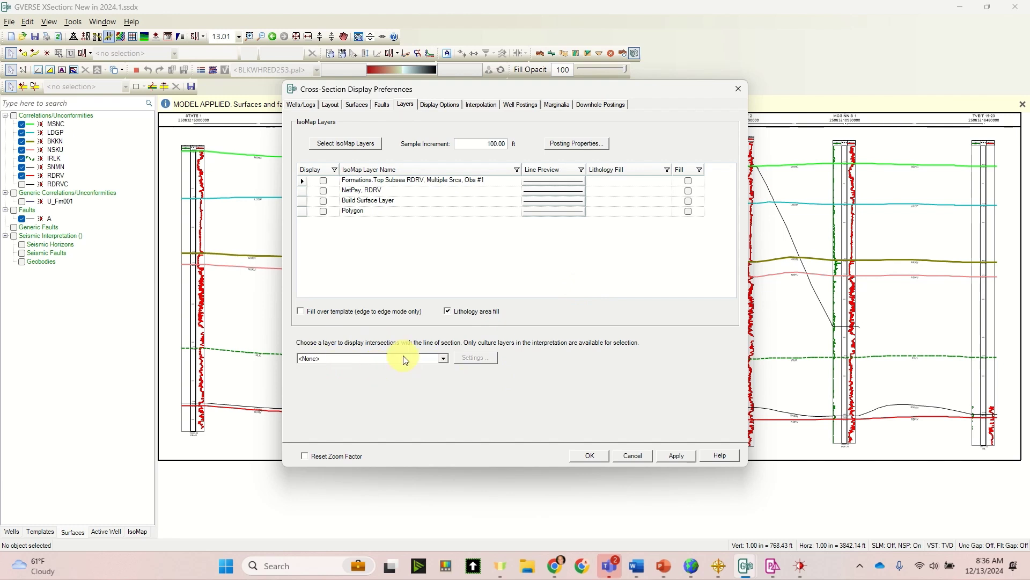
left_click(446, 359)
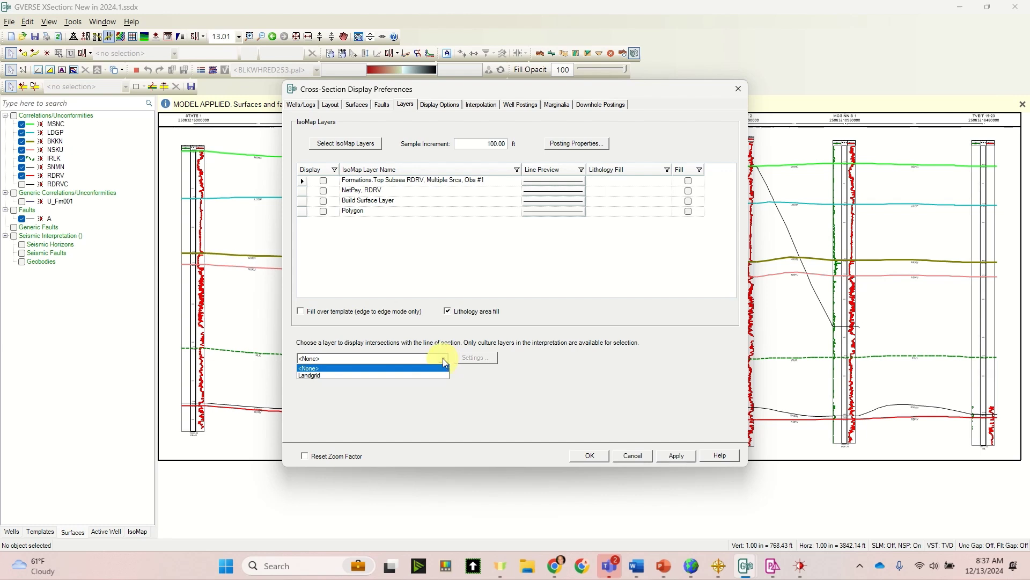
left_click(359, 376)
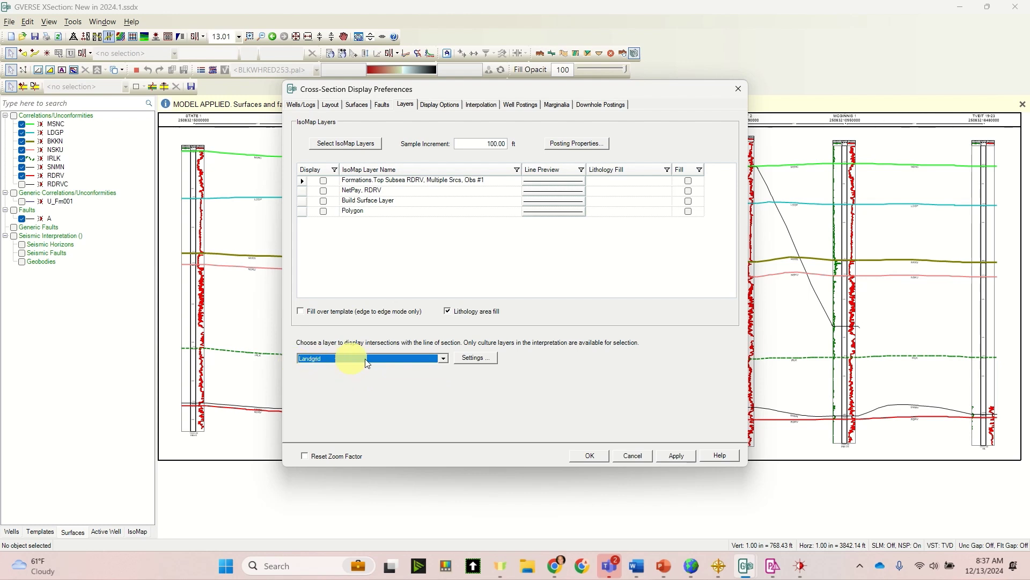
left_click(496, 358)
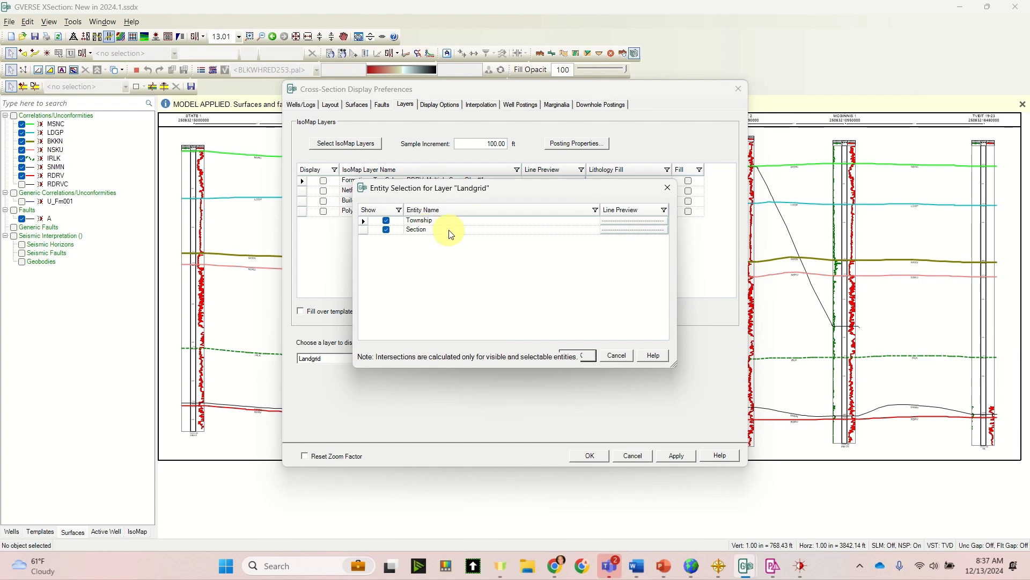
left_click(588, 357)
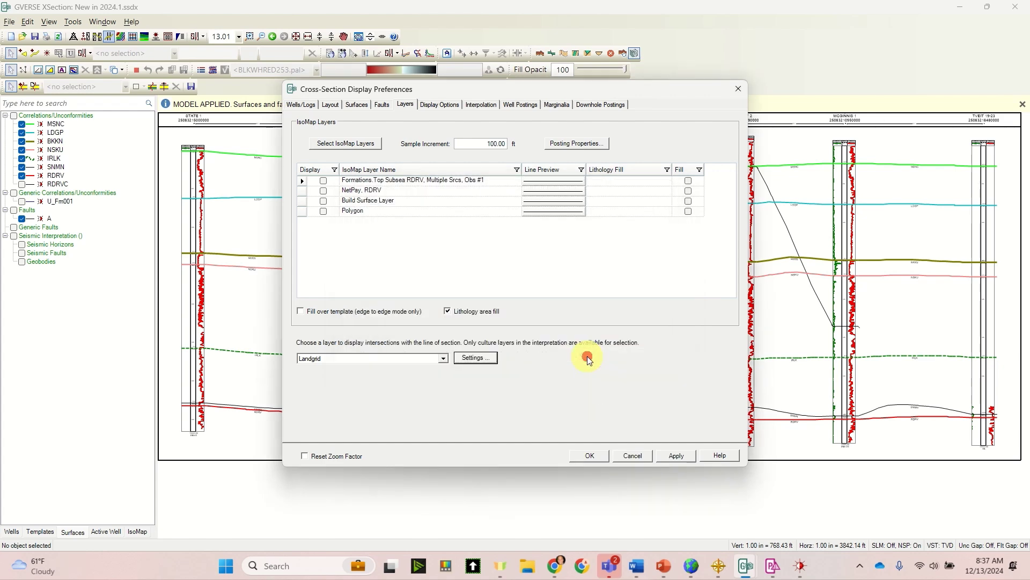
left_click(589, 456)
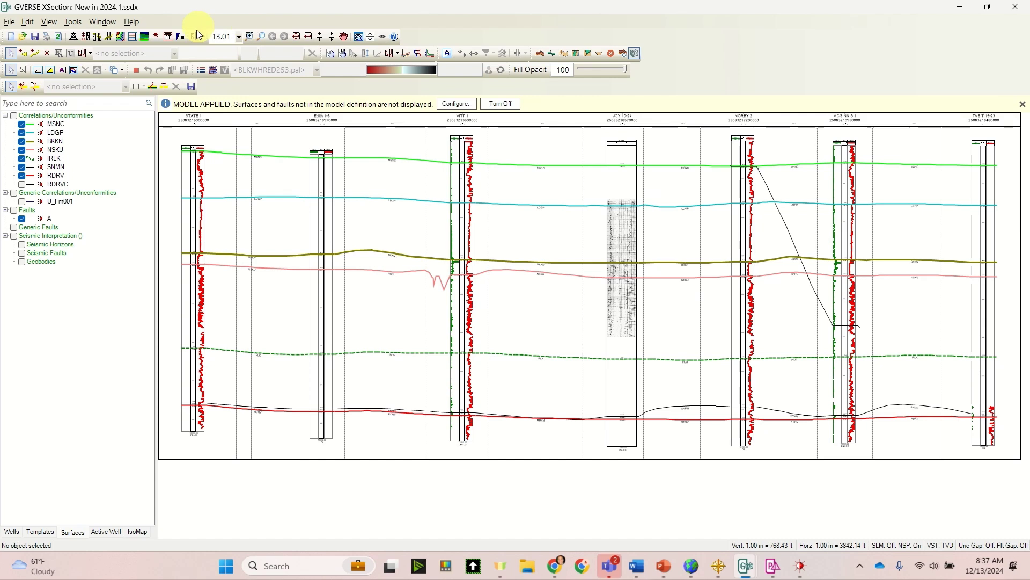
Display horizontal distances in feet in the cross section and inspect the posted distances around the JOY 10-24 well
left_click(95, 38)
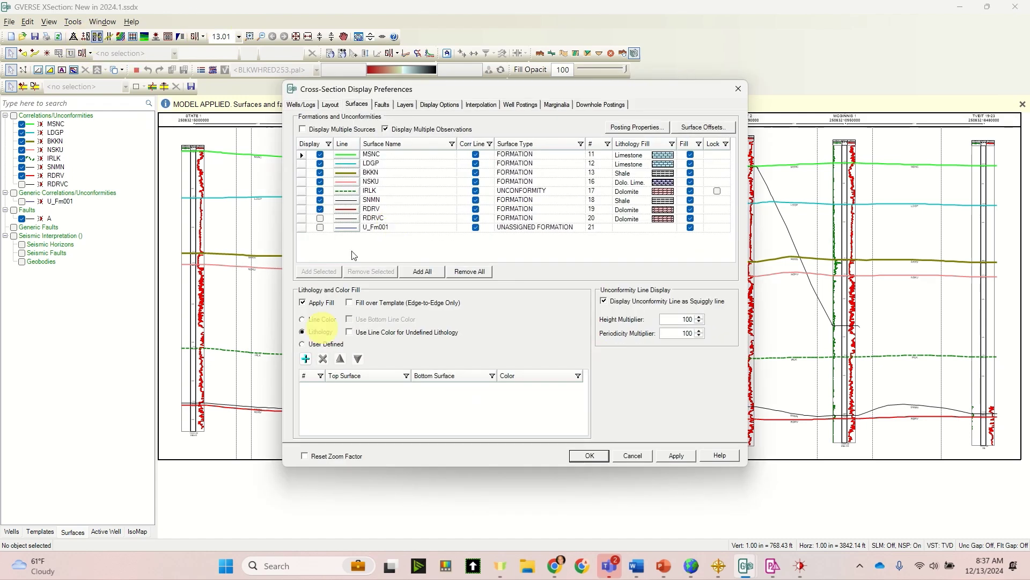
left_click(330, 106)
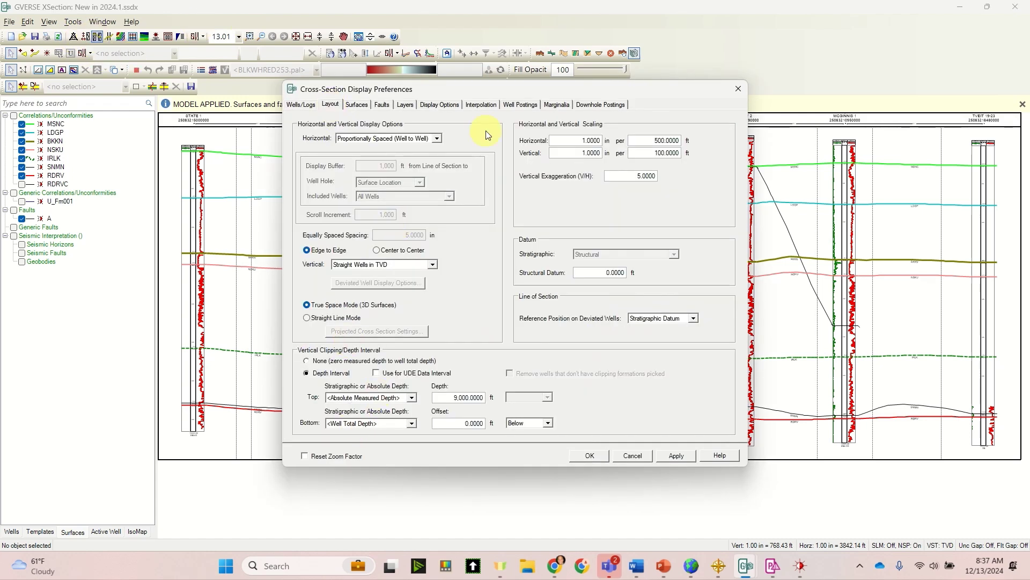
left_click(564, 104)
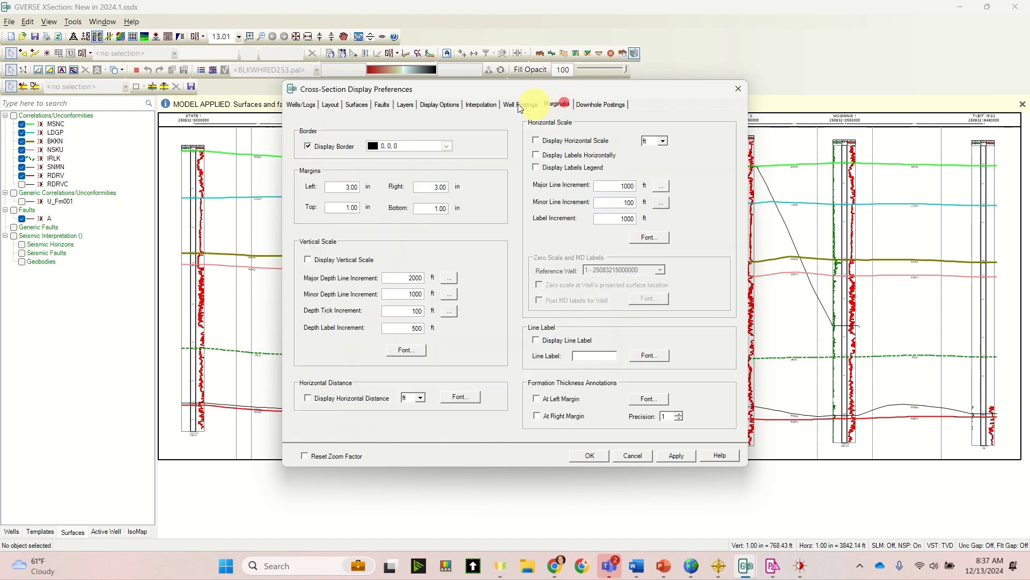
left_click(449, 105)
left_click(556, 104)
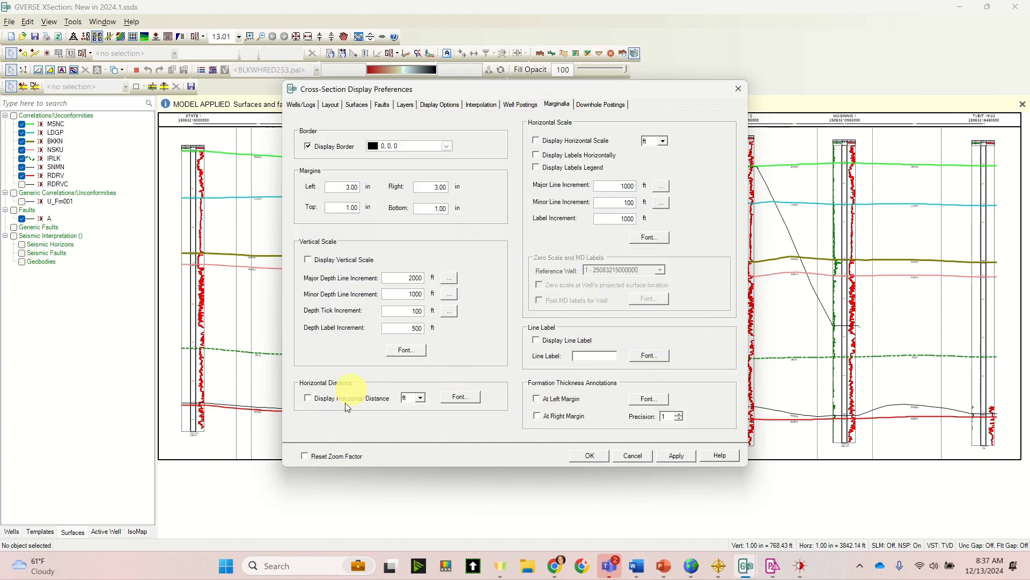
left_click(584, 456)
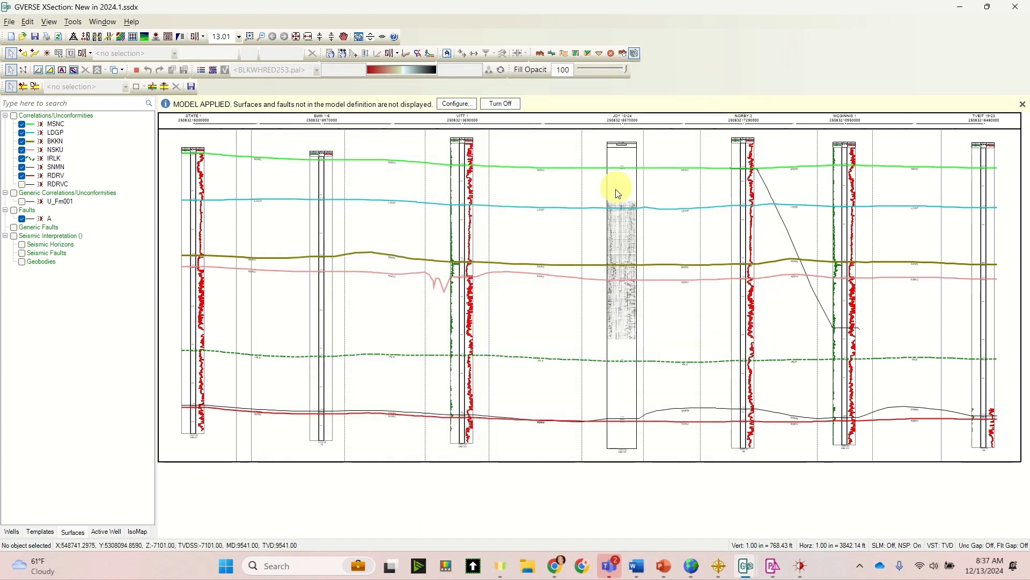
left_click(250, 36)
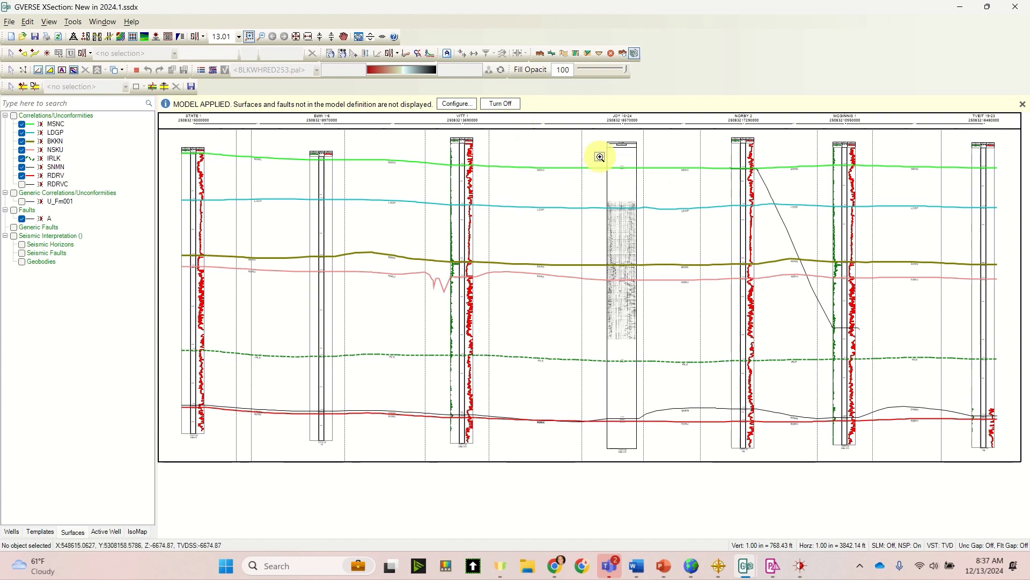
left_click_drag(609, 168, 559, 126)
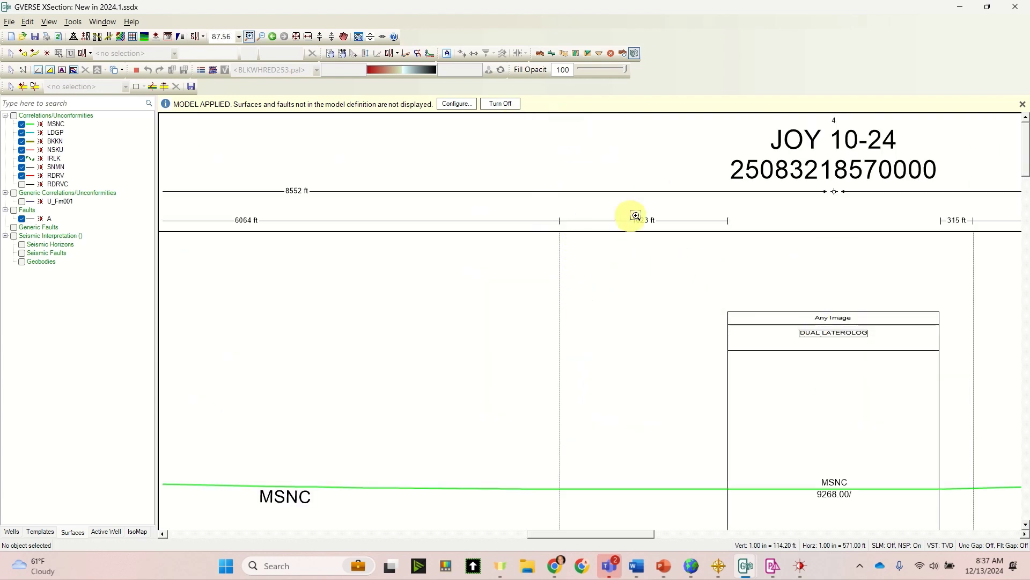
key("Escape")
left_click(295, 38)
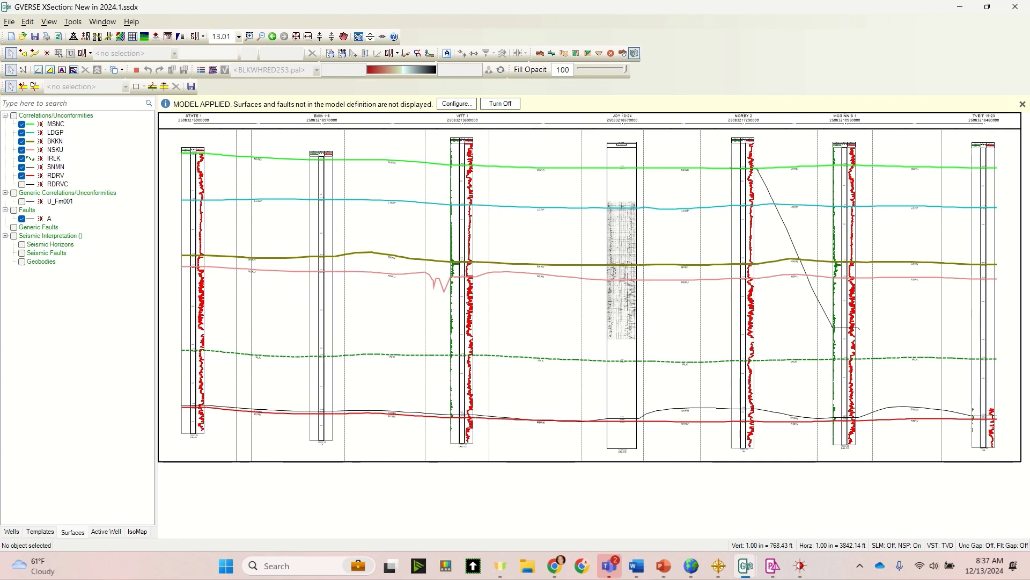
Inspect the log data readout at the Edith 1-6 well and hide empty tracks in the well templates
left_click(379, 35)
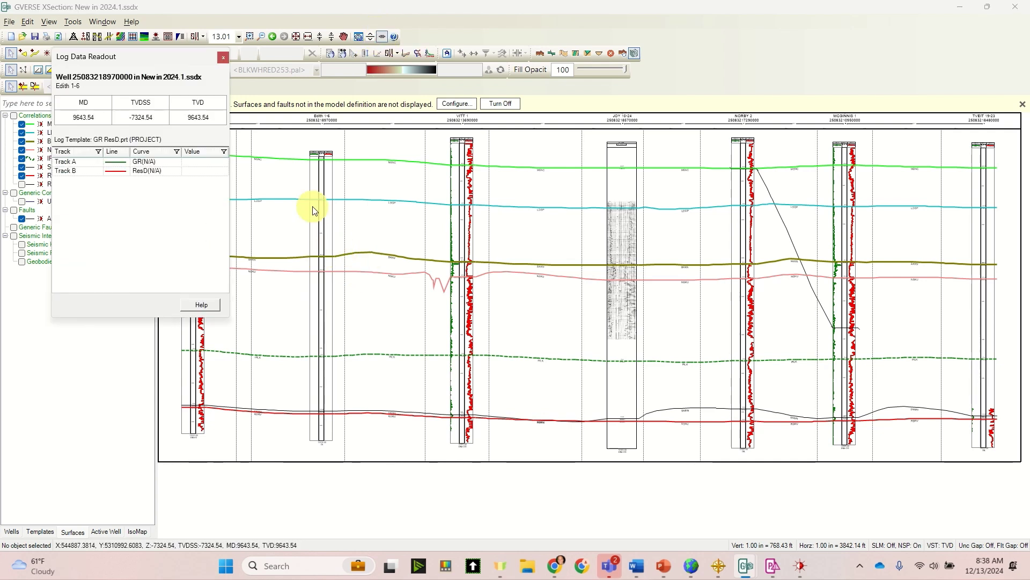
left_click_drag(185, 57, 178, 202)
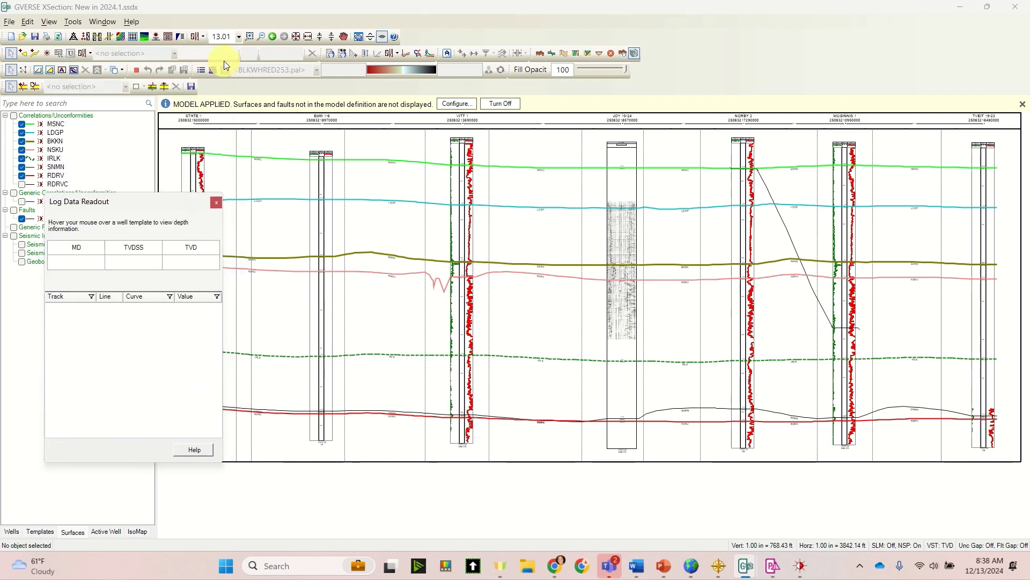
left_click(97, 36)
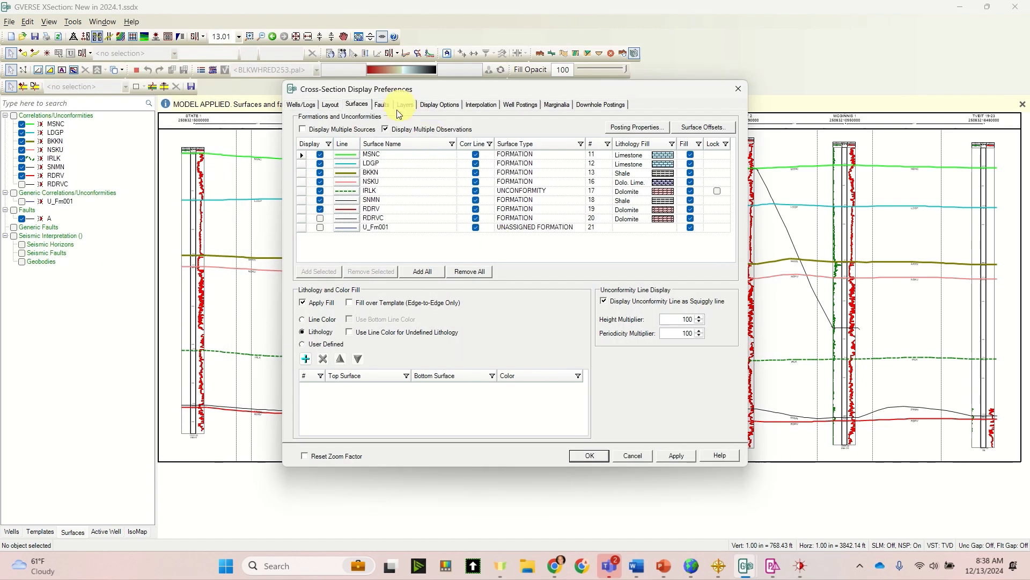
left_click(331, 104)
left_click(440, 106)
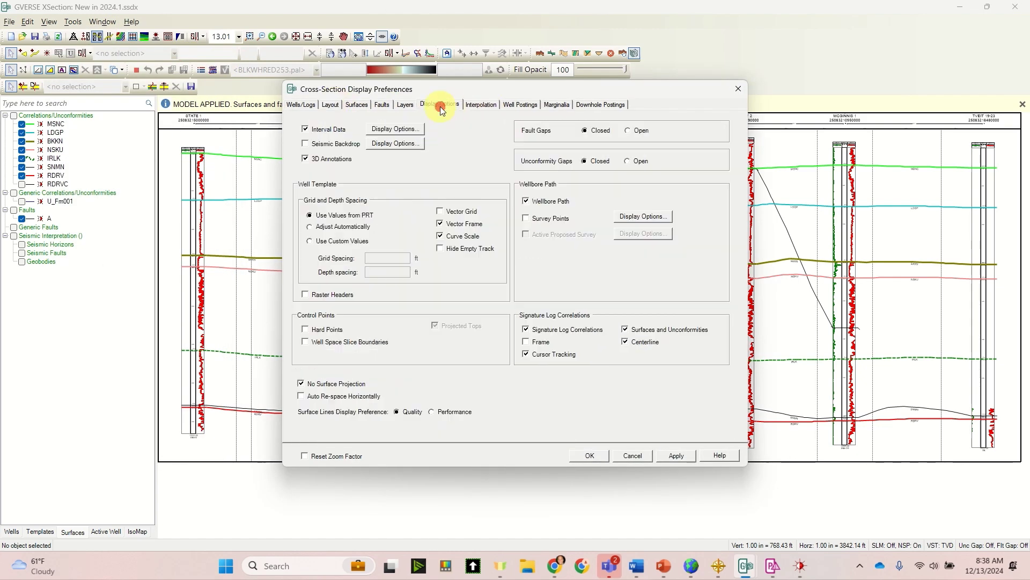
left_click(460, 249)
left_click(575, 455)
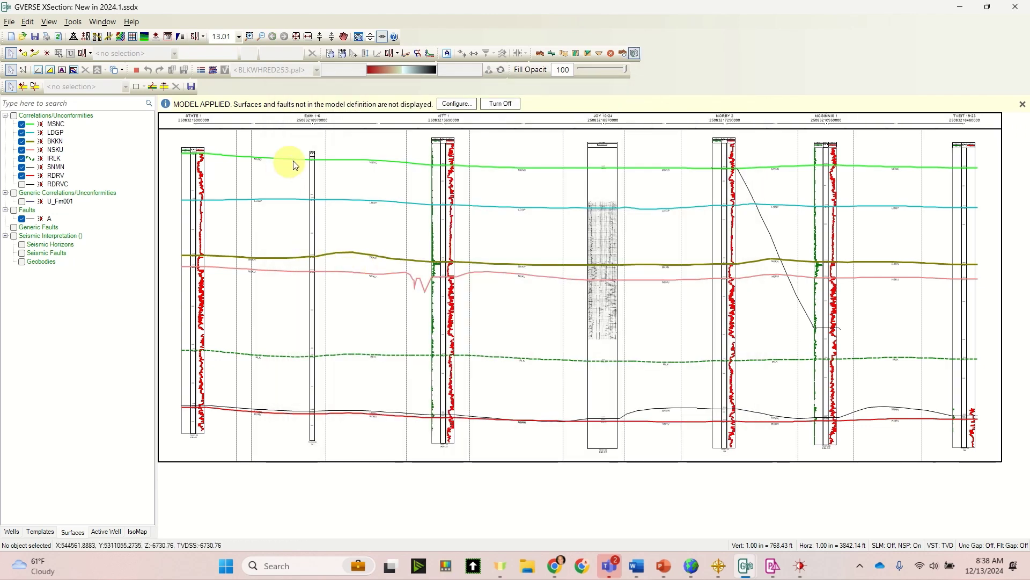
Read the log track data at the Edith 1-6 well with its empty tracks hidden, and close the readout
left_click(383, 35)
left_click_drag(147, 200, 125, 147)
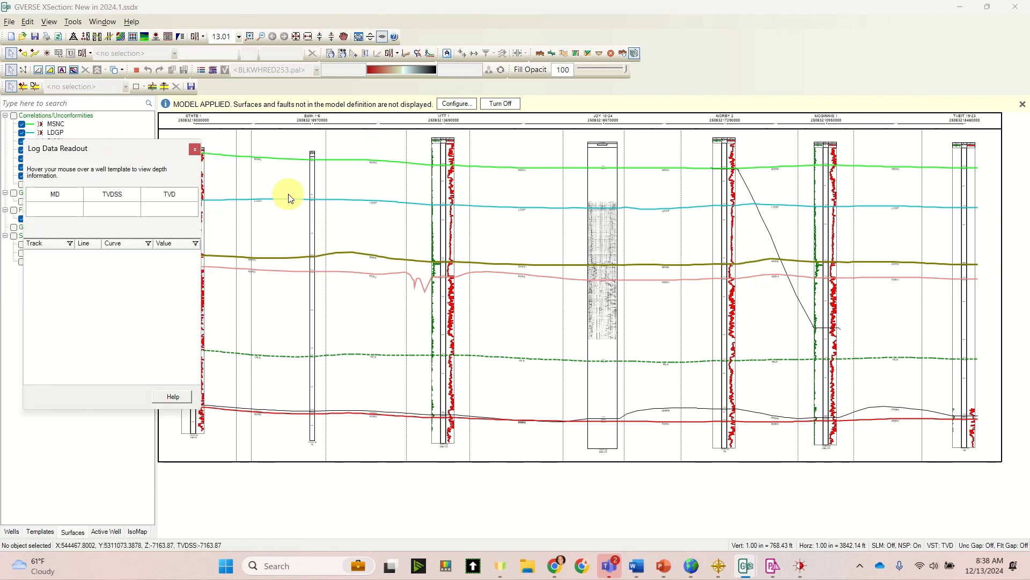
mouse_move(315, 222)
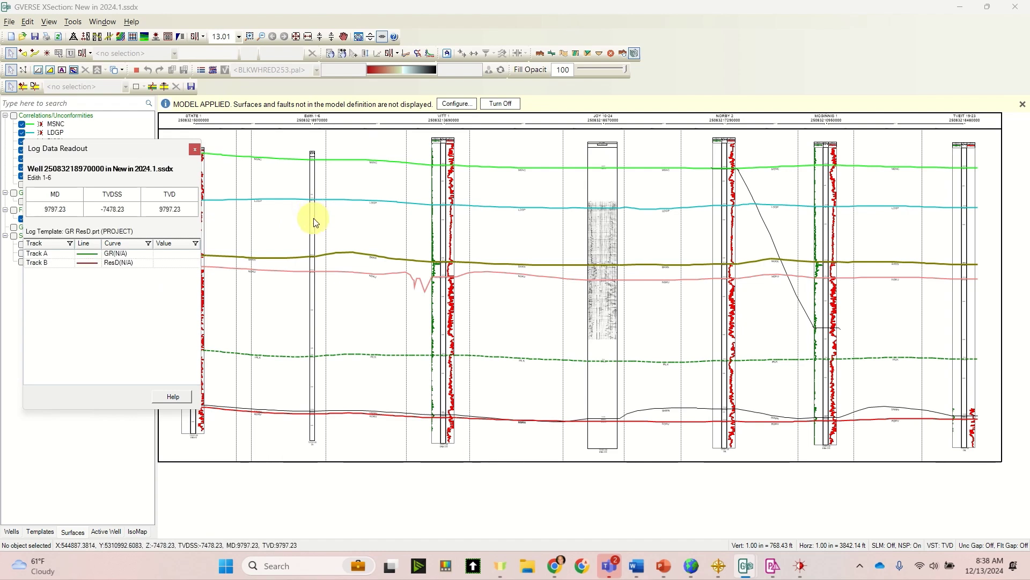
left_click(194, 148)
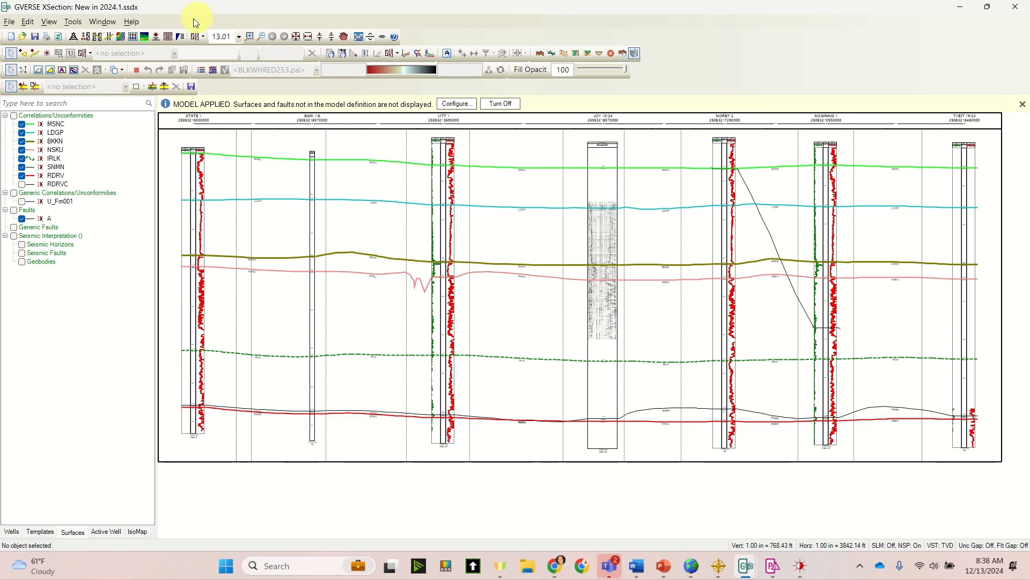
Display the vertical scale in the cross section's marginalia and close the display preferences
left_click(108, 36)
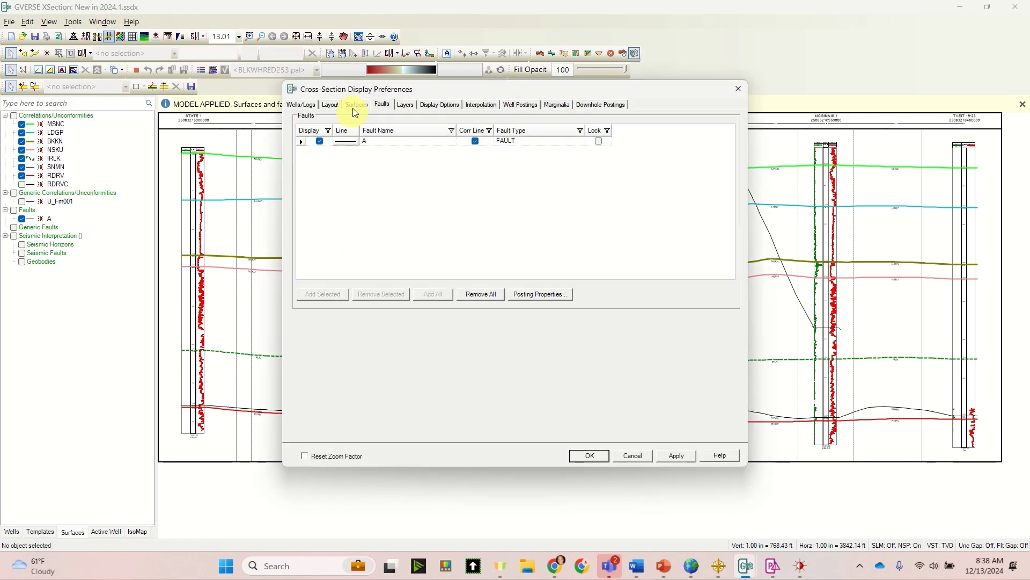
left_click(335, 105)
left_click_drag(558, 93, 616, 87)
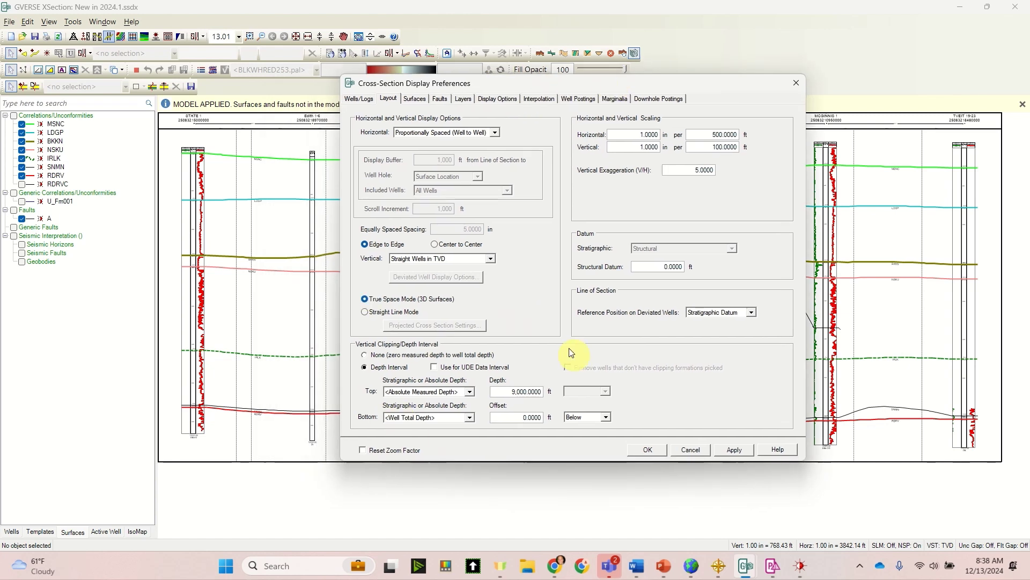
left_click(614, 100)
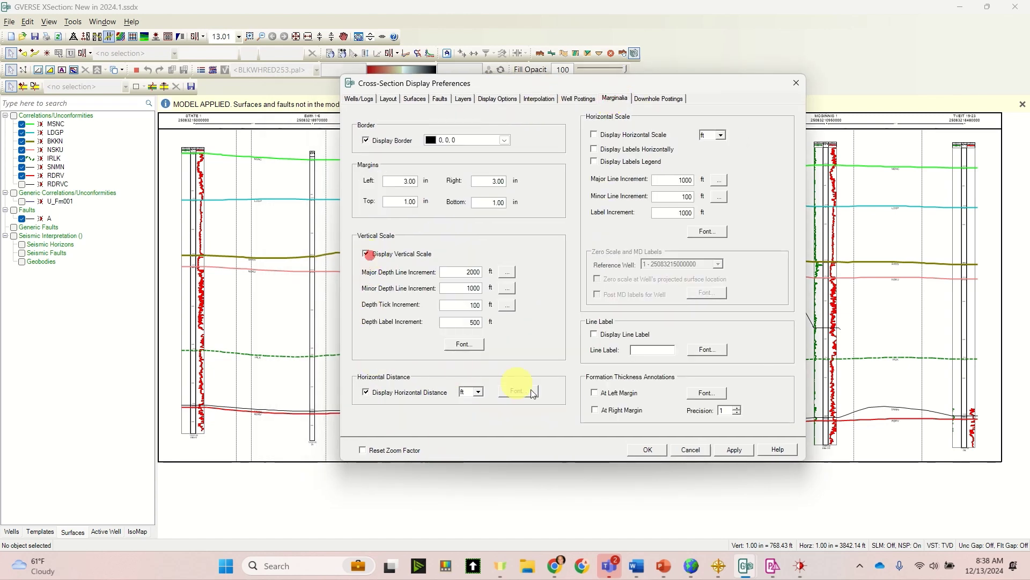
left_click(734, 449)
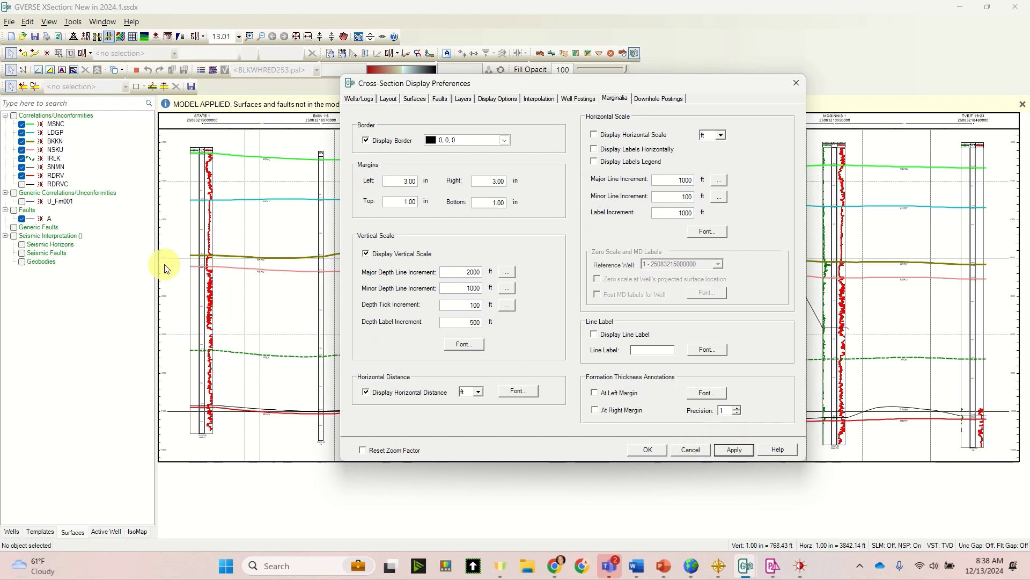
left_click(790, 84)
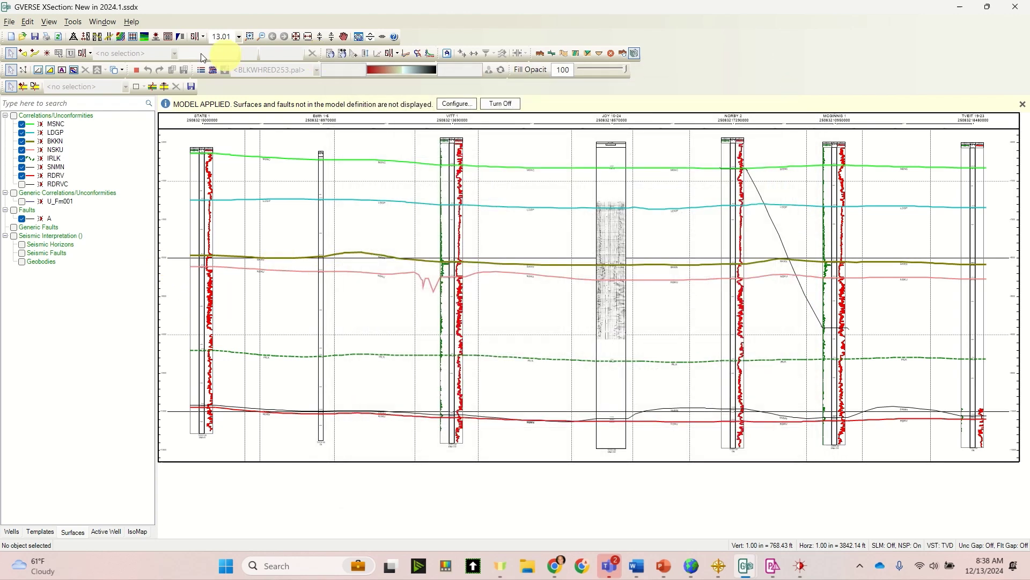
Check the vertical scale beside the STATE 1 well and set the cross section's structural datum to -8,000 ft
left_click(250, 36)
left_click_drag(249, 236, 164, 294)
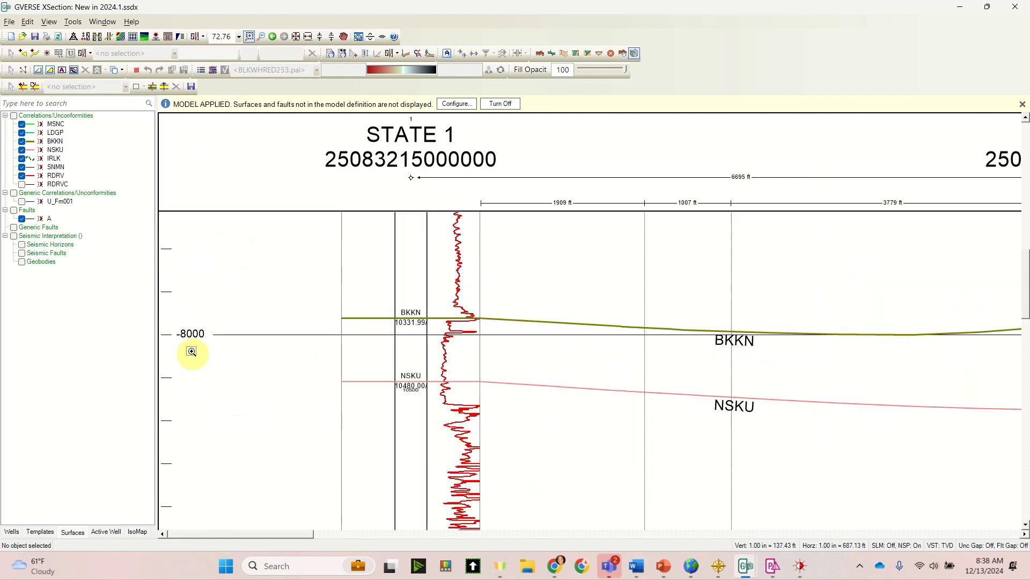
left_click(100, 36)
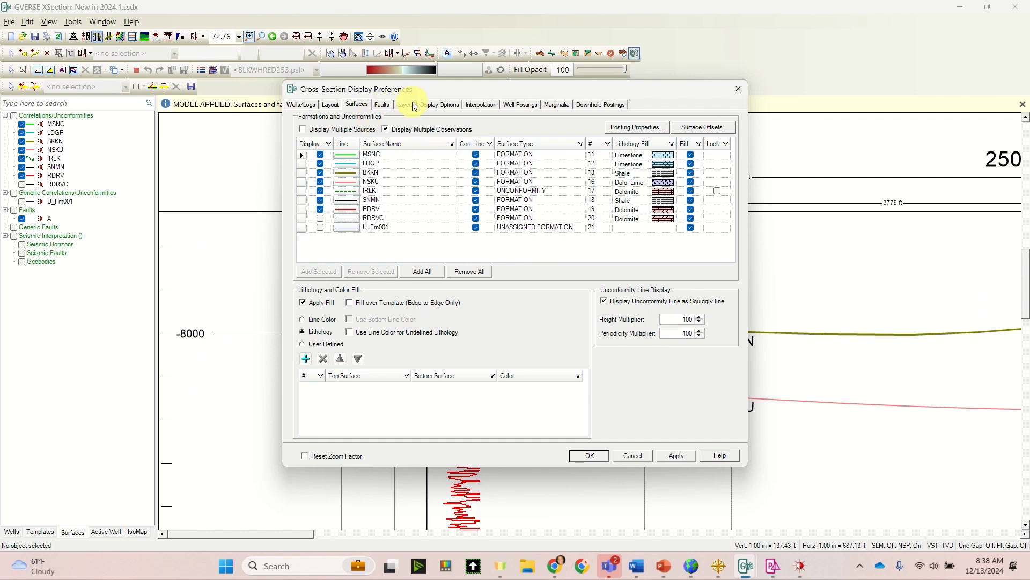
left_click(330, 105)
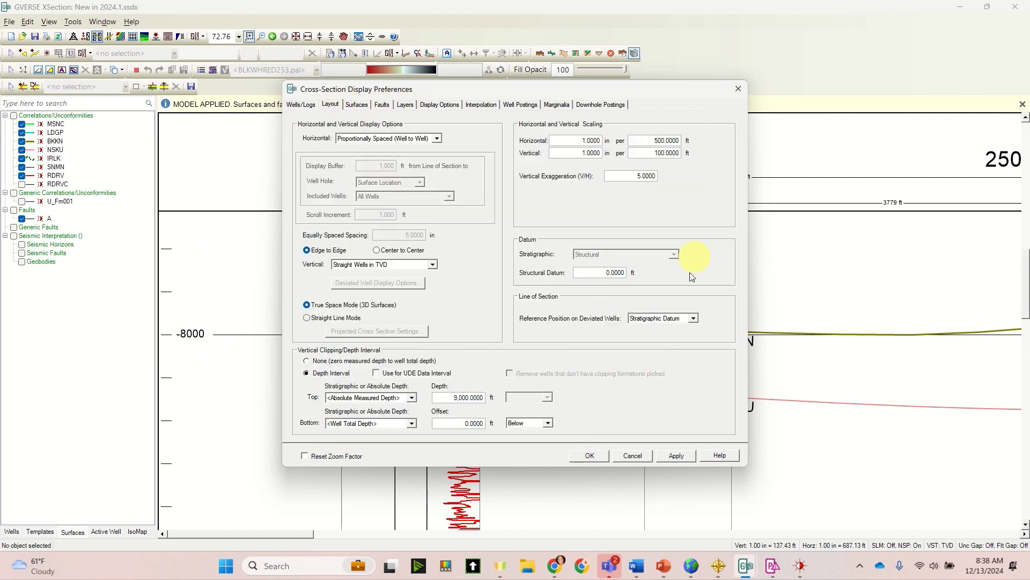
double_click(597, 272)
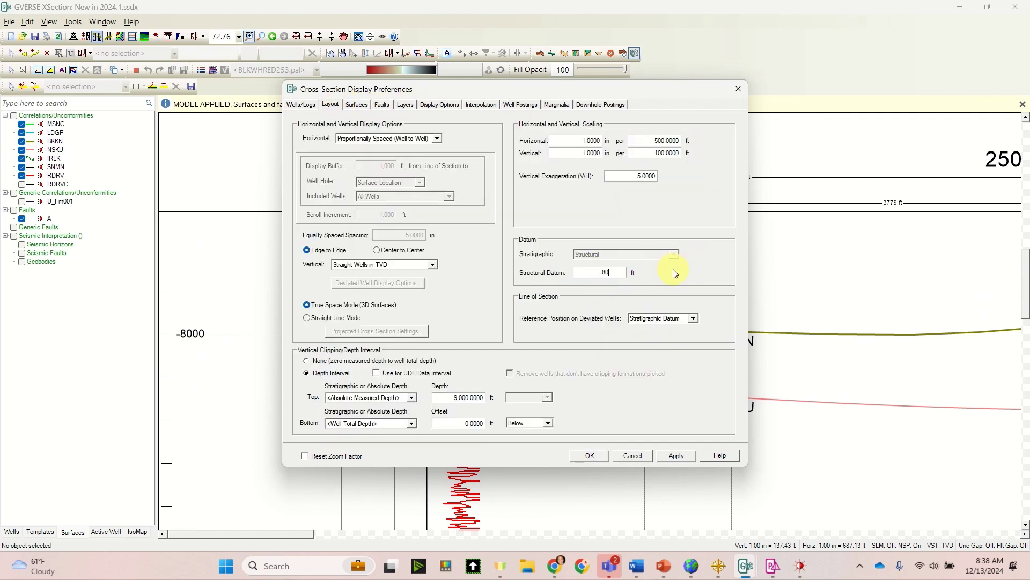
left_click(671, 456)
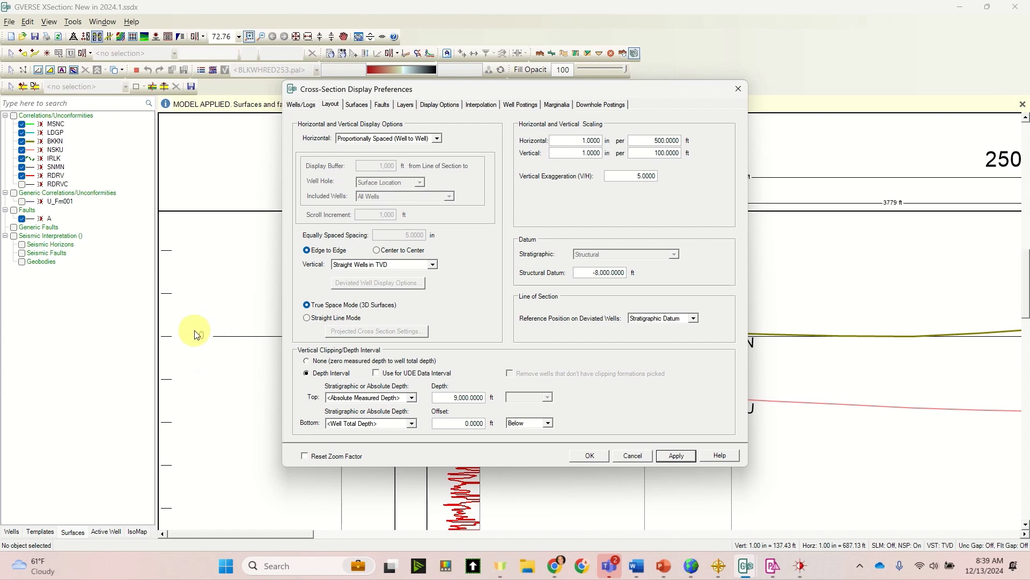
left_click(629, 455)
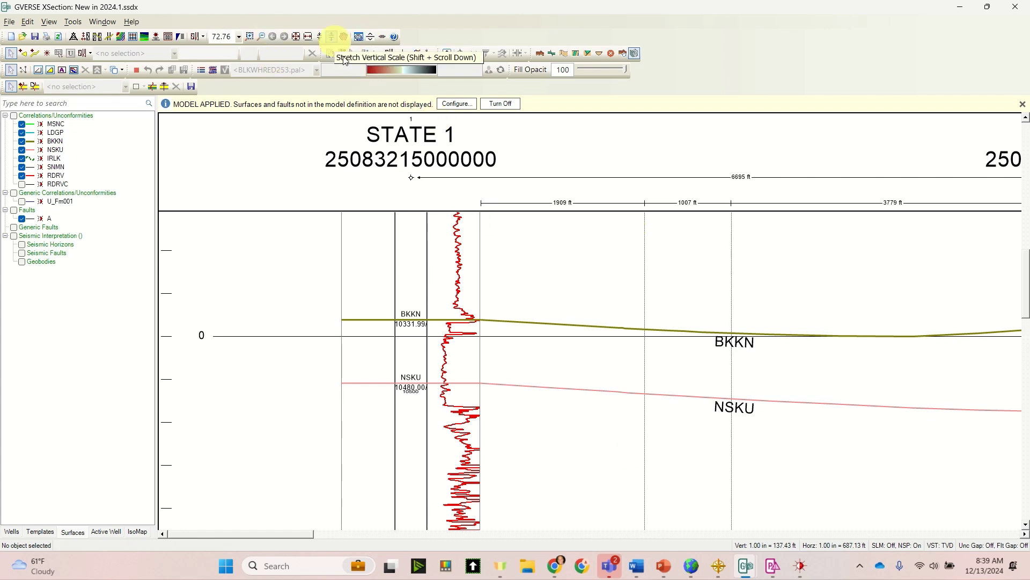
left_click(299, 36)
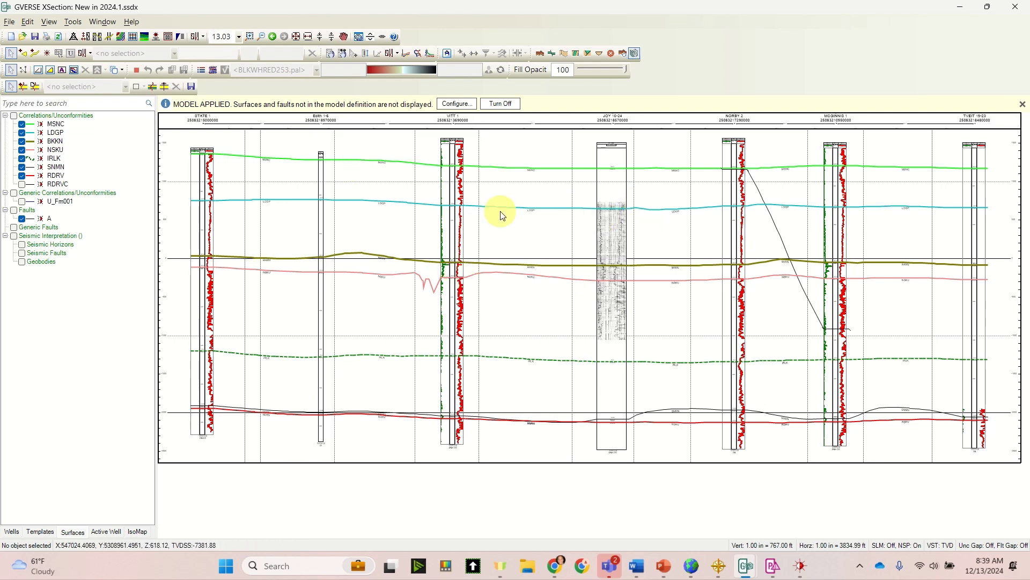
Add the hand-drawn strat section picture as a background image over the whole cross section, with its aspect ratio preserved
left_click(123, 71)
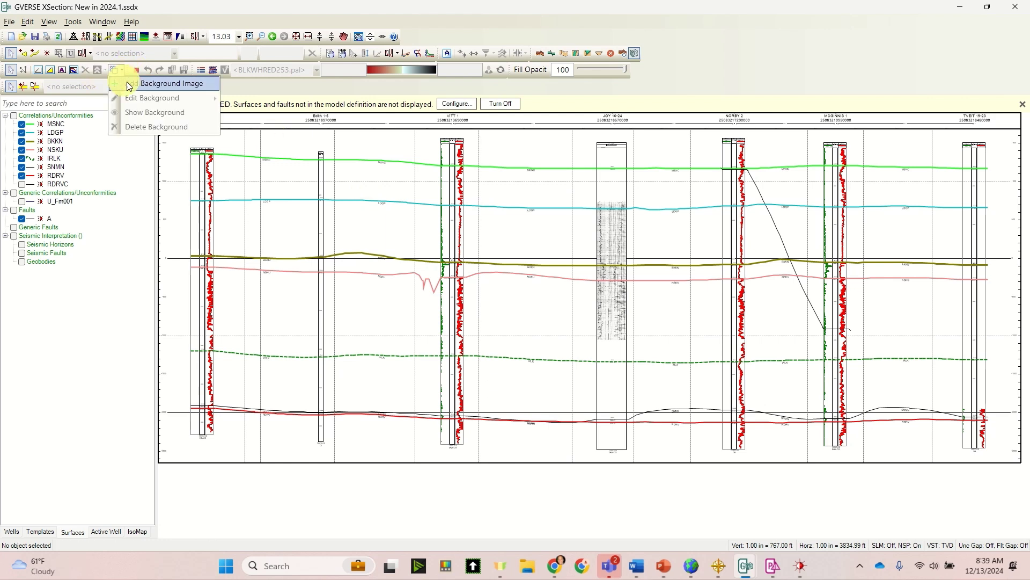
left_click(134, 83)
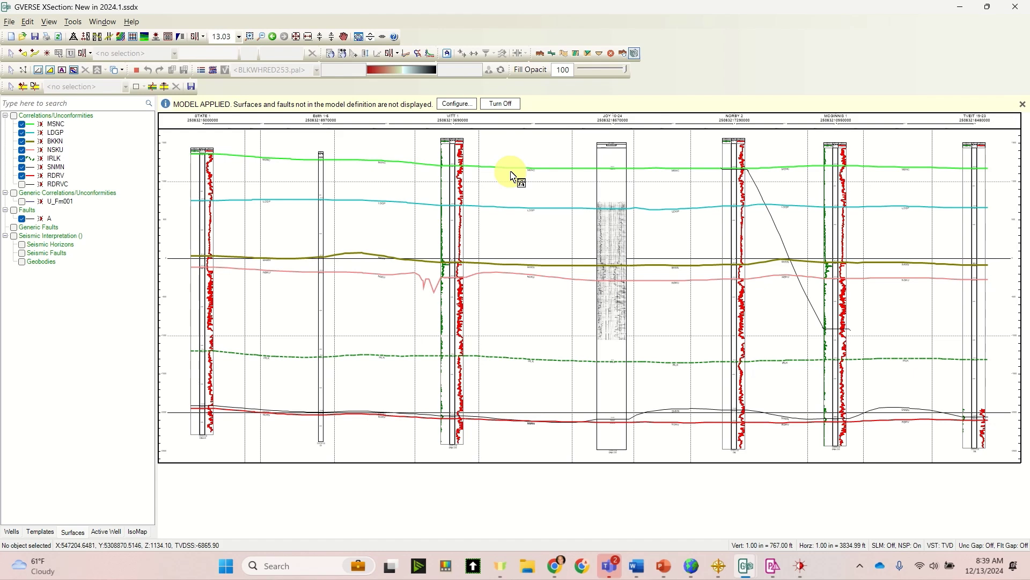
left_click_drag(168, 131, 1018, 465)
left_click(593, 261)
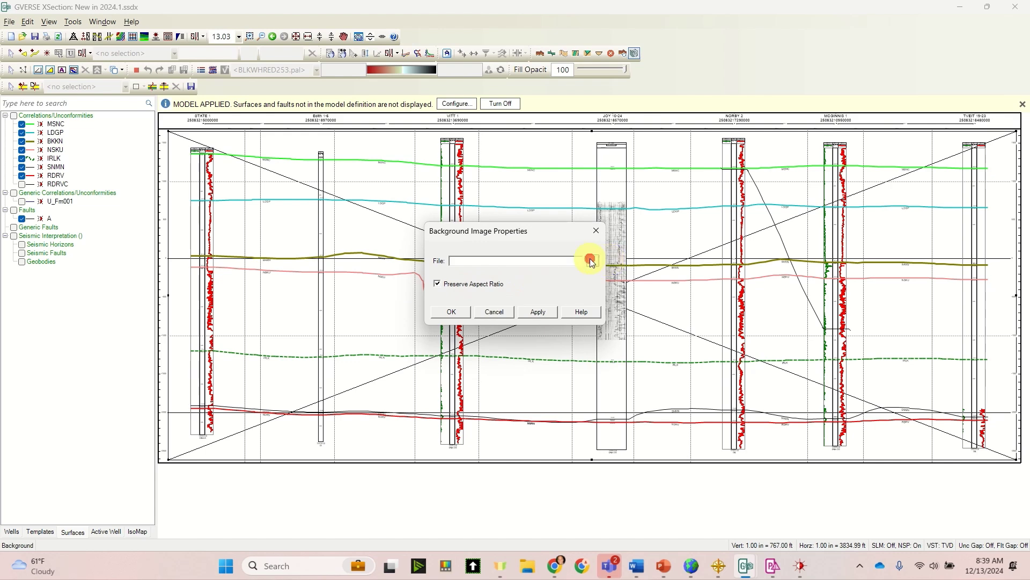
left_click(848, 115)
left_click(923, 531)
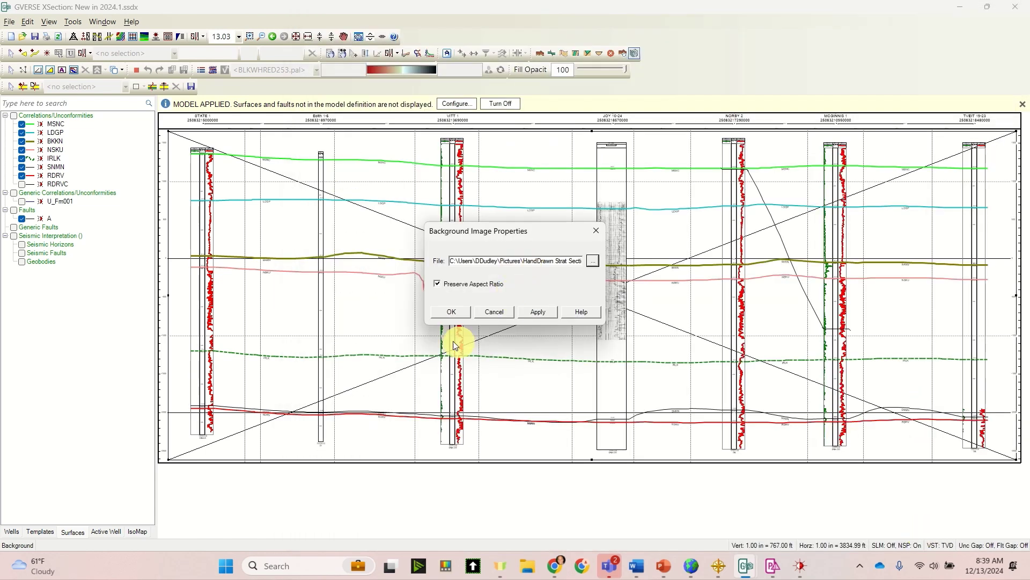
left_click(454, 313)
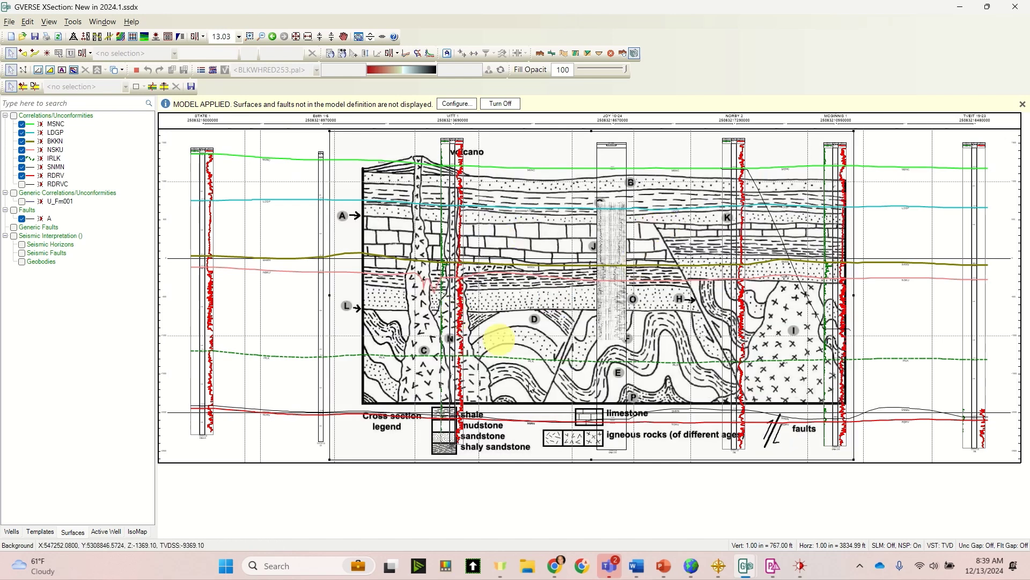
Stretch the background image to fill the full cross section
left_click(120, 73)
mouse_move(188, 97)
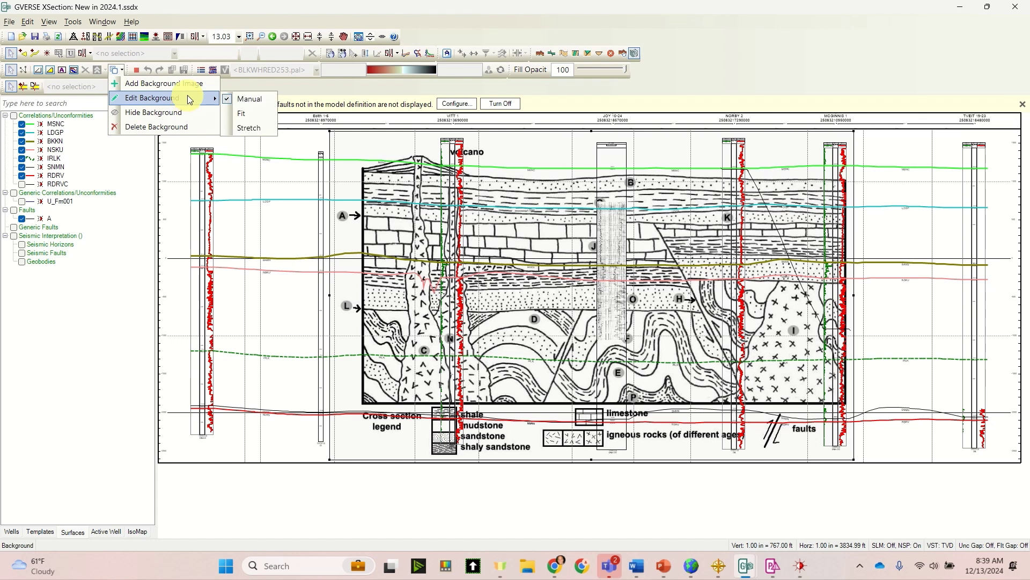
left_click(264, 120)
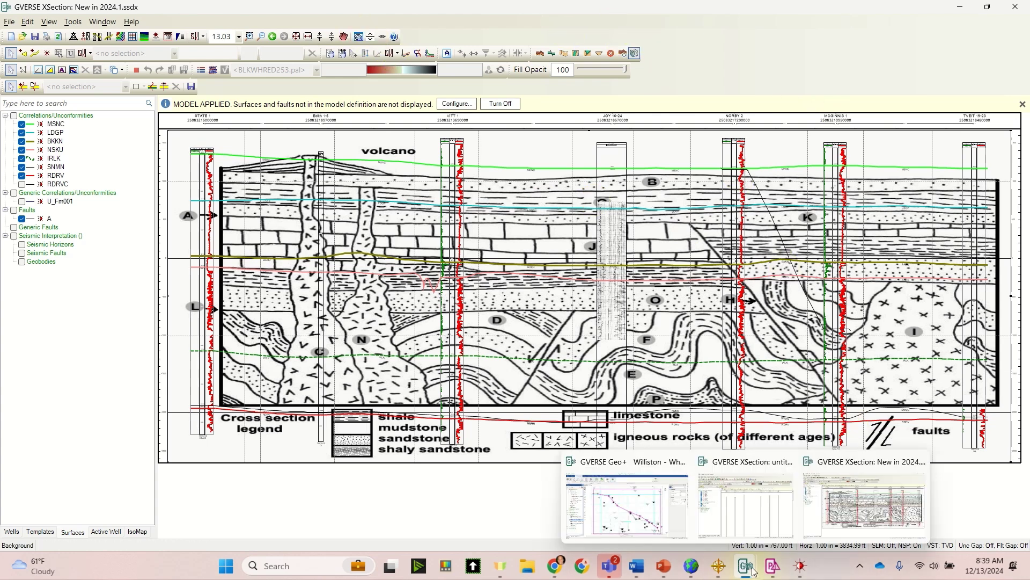
Switch to GVERSE Petrophysics and set Curve Data Statistics to process filtered wells only
left_click(771, 568)
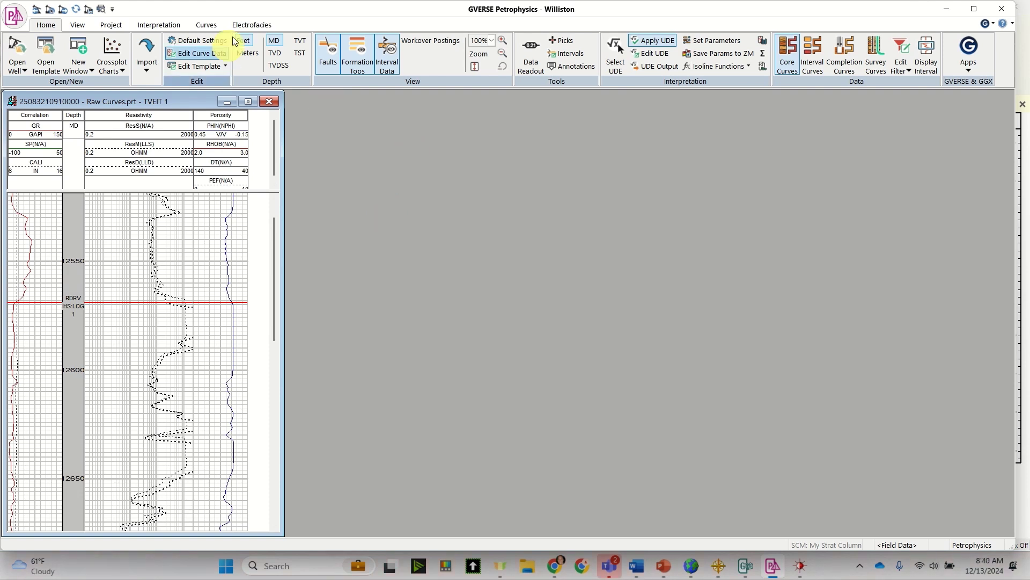
left_click(161, 24)
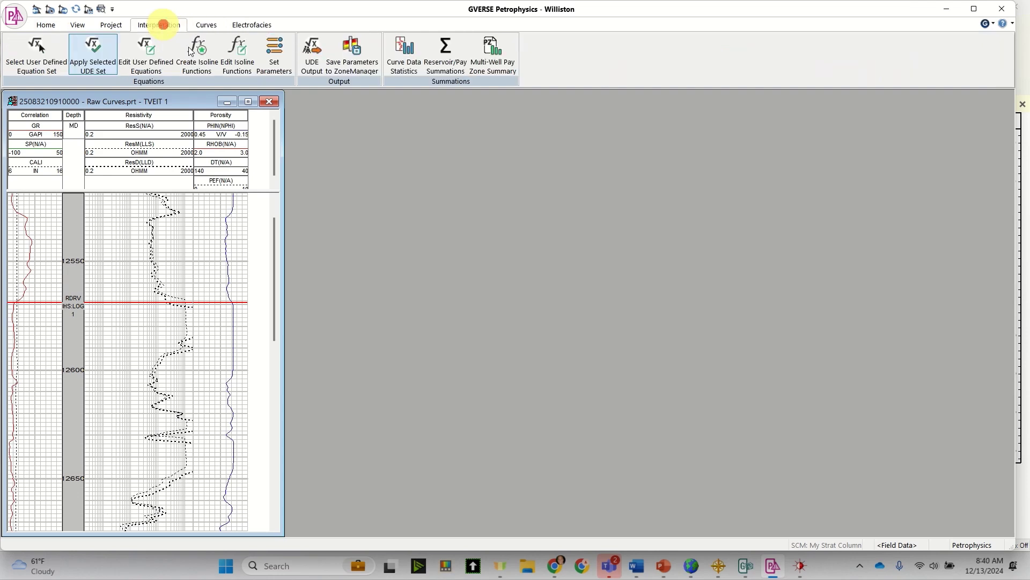
left_click(407, 59)
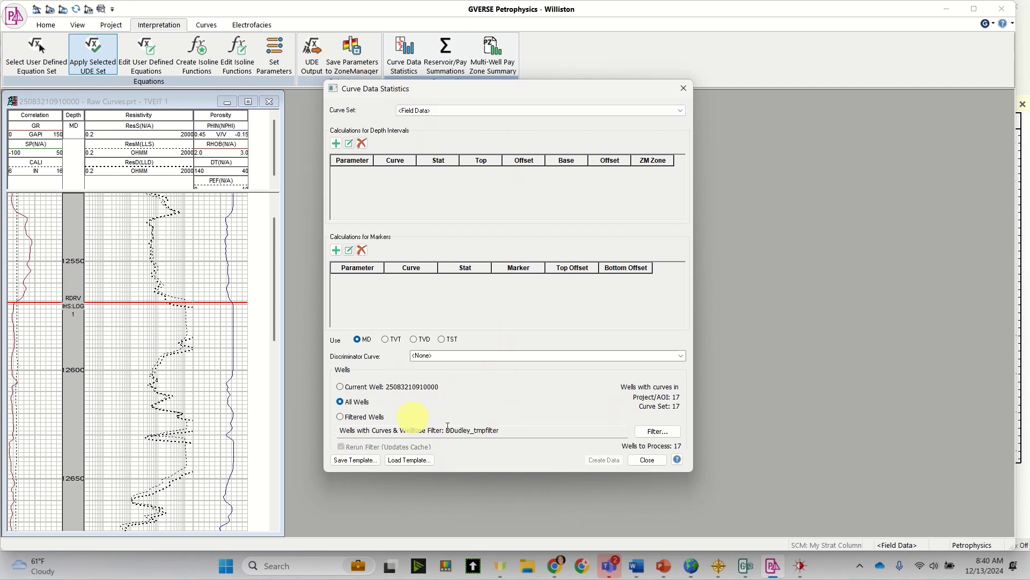
left_click(354, 417)
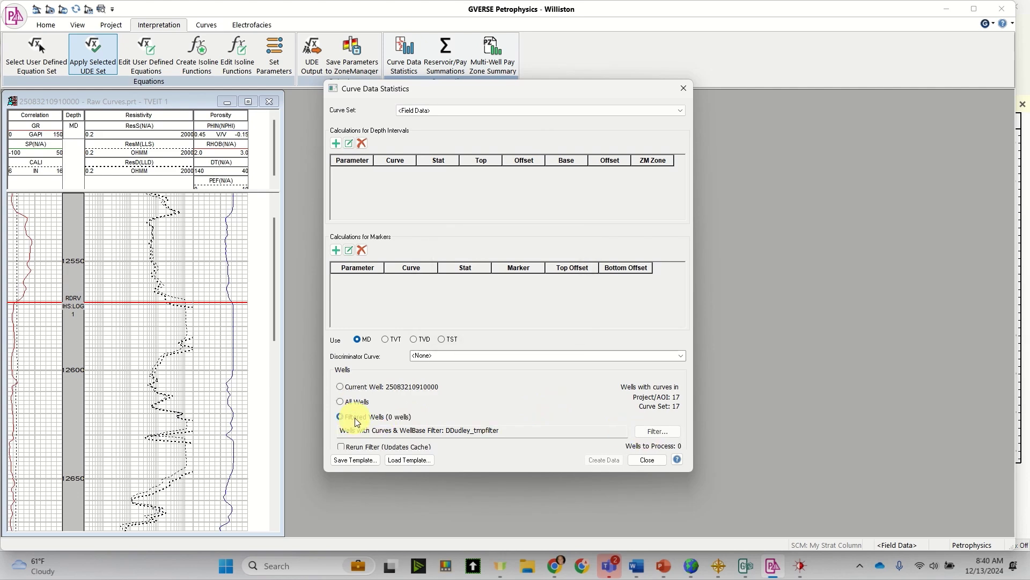
Set the Petrophysics filter type to Wells with Curves in Zone and its WellBase filter to Producing Wells for Top Players
left_click(654, 434)
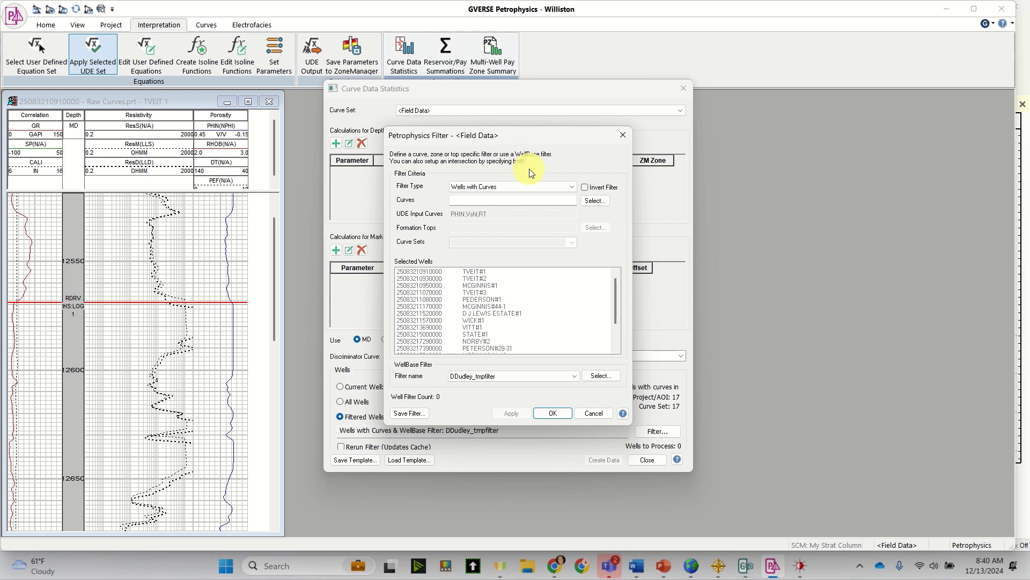
left_click(526, 188)
left_click(513, 211)
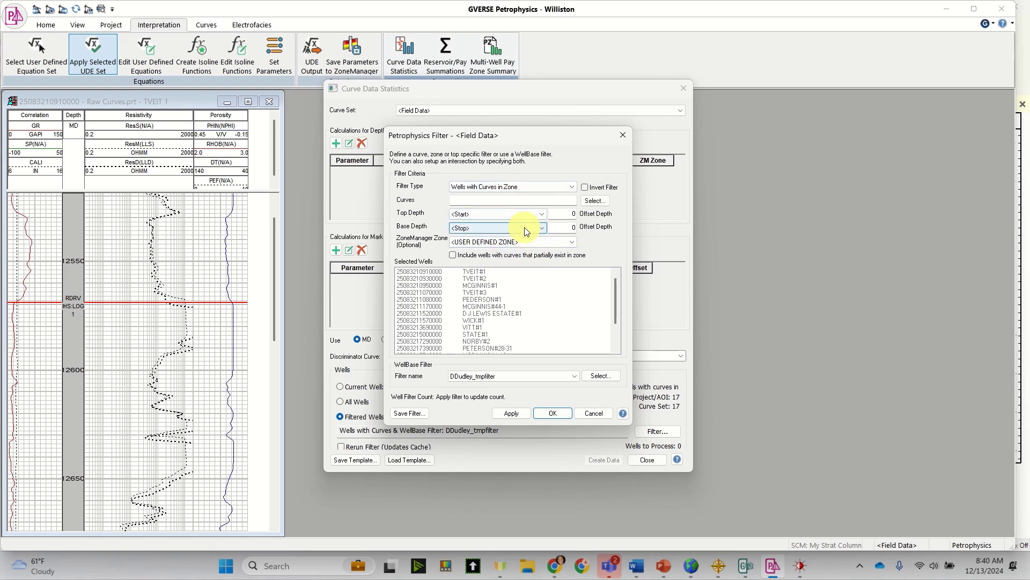
left_click(501, 375)
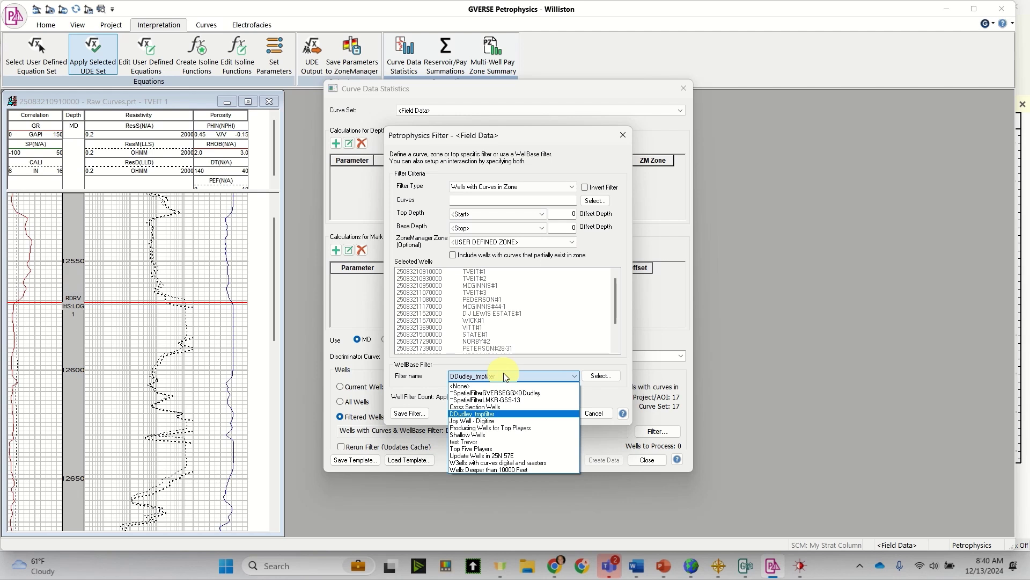
left_click(500, 429)
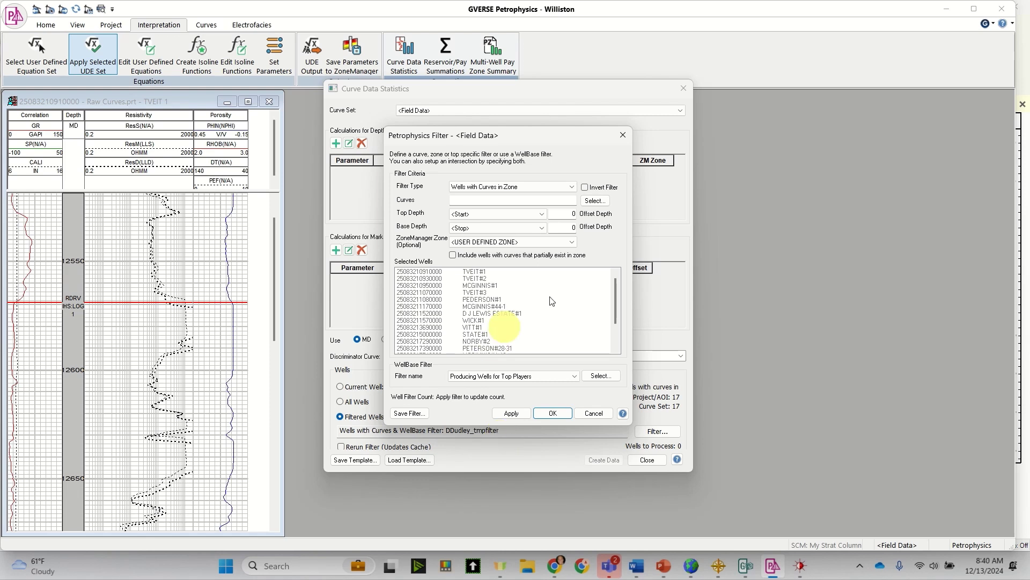
left_click(547, 186)
left_click(495, 232)
left_click(507, 186)
left_click(494, 211)
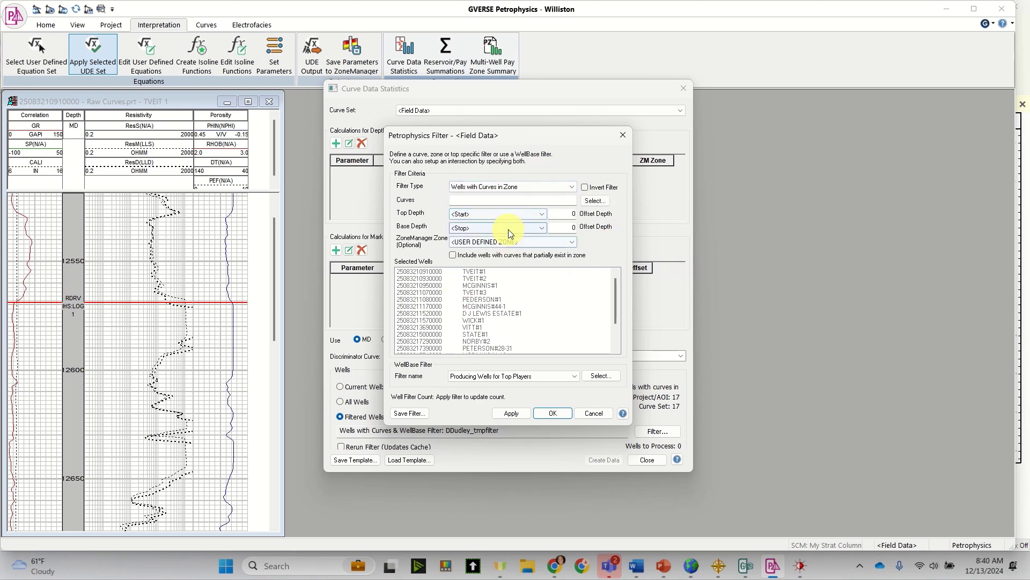
Change the WellBase filter to Cross Section Wells, enable Rerun Filter (Updates Cache), and close the curve data statistics
left_click(510, 376)
left_click(505, 408)
left_click(548, 414)
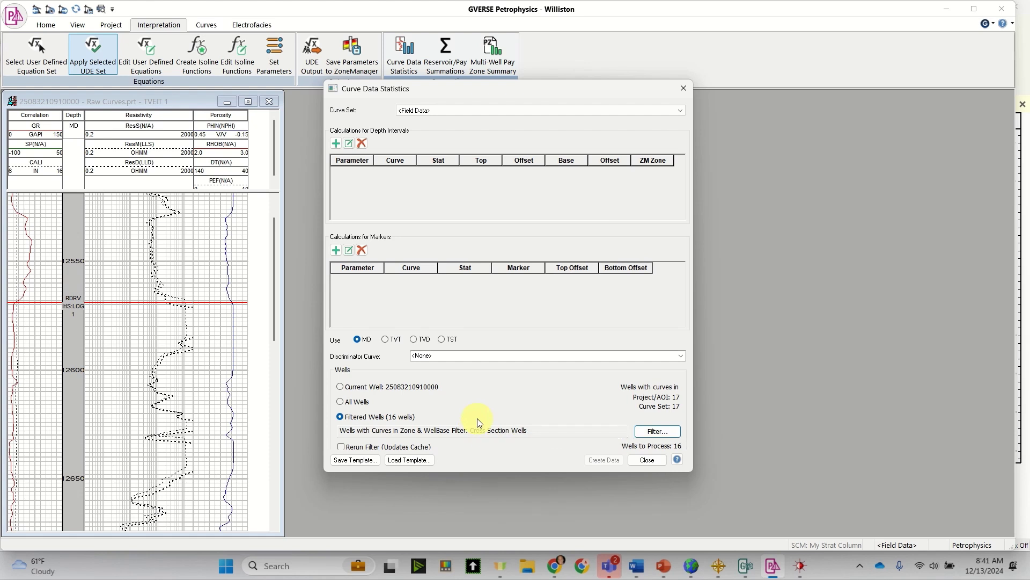
left_click(341, 446)
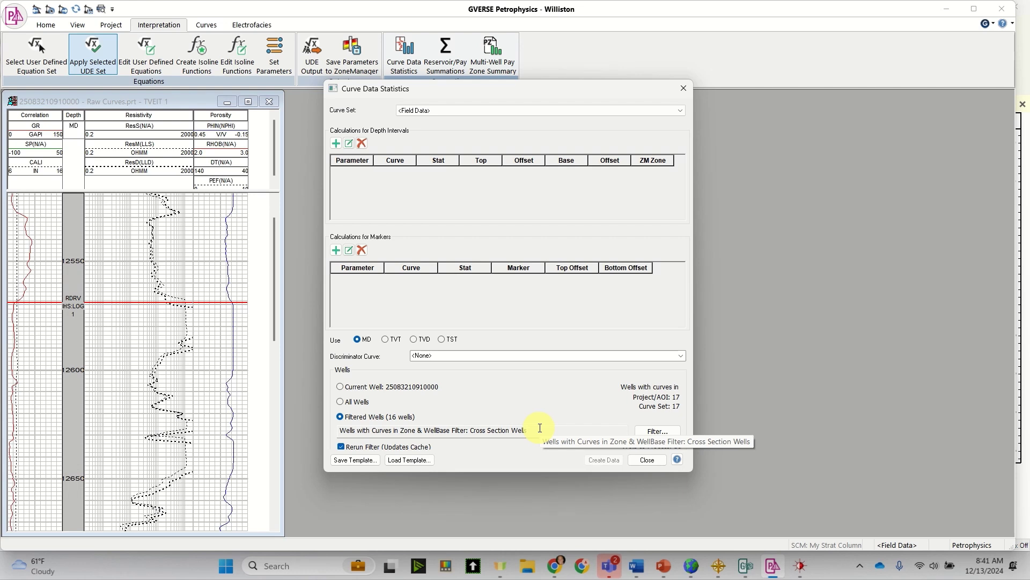
left_click(685, 89)
Review the Reservoir/Pay Summations calculation options, including the null-curve limit and the well filter choices, and close the dialog
left_click(445, 54)
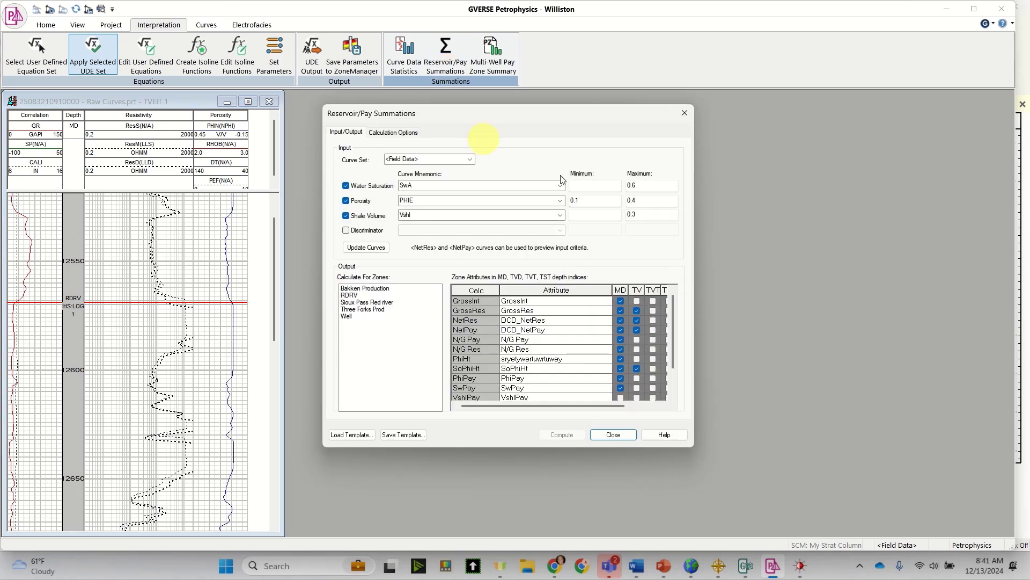
left_click(394, 131)
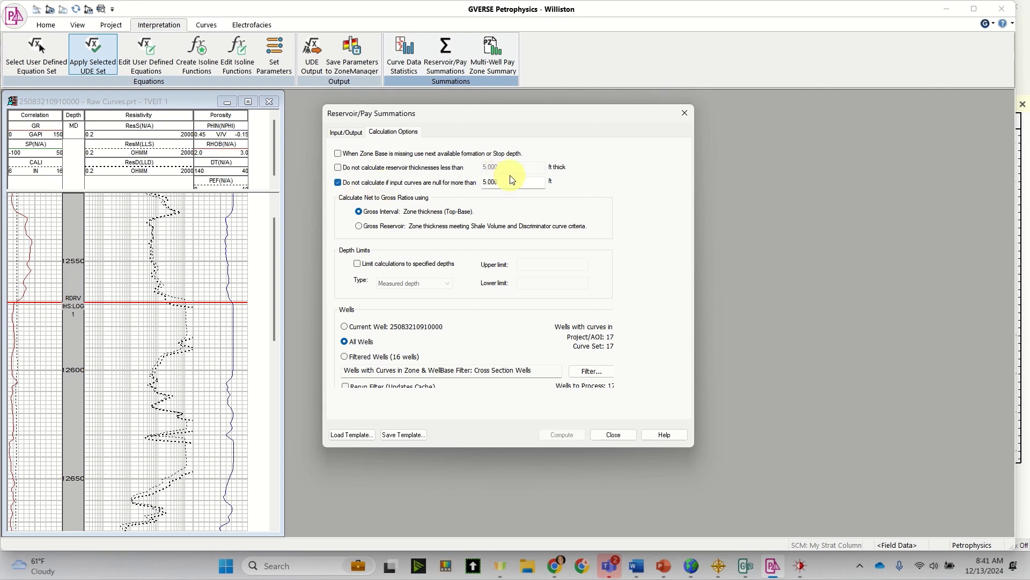
left_click(339, 183)
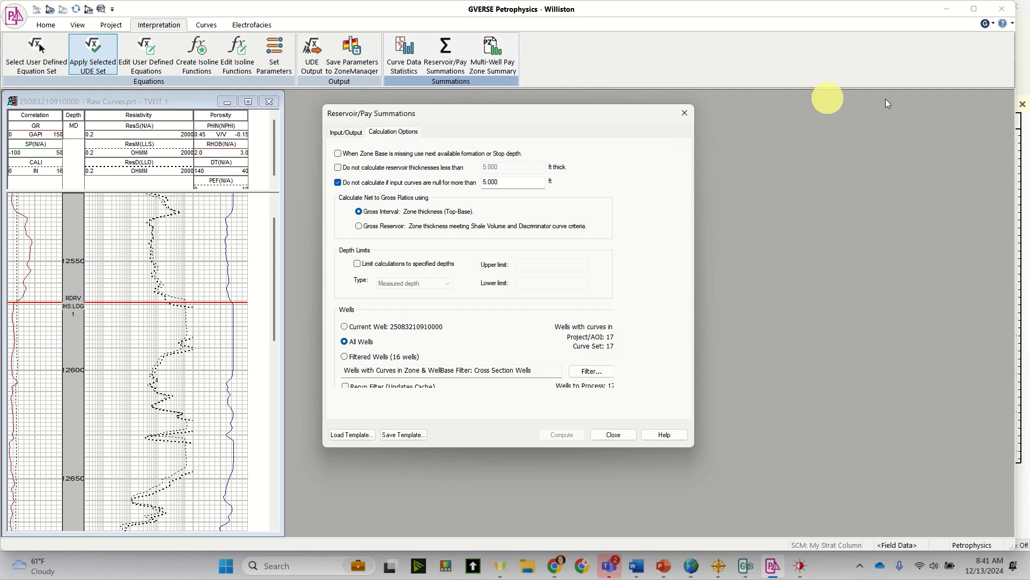
left_click(685, 113)
Add a data posting to the log template's Correlation track and set its annotation to Core Sidewall
double_click(135, 271)
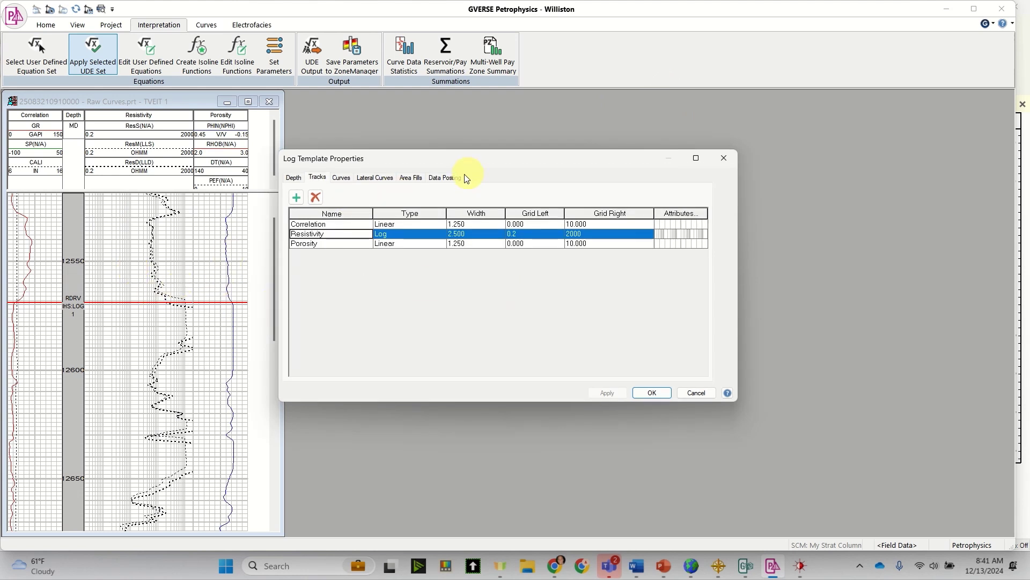
left_click(442, 177)
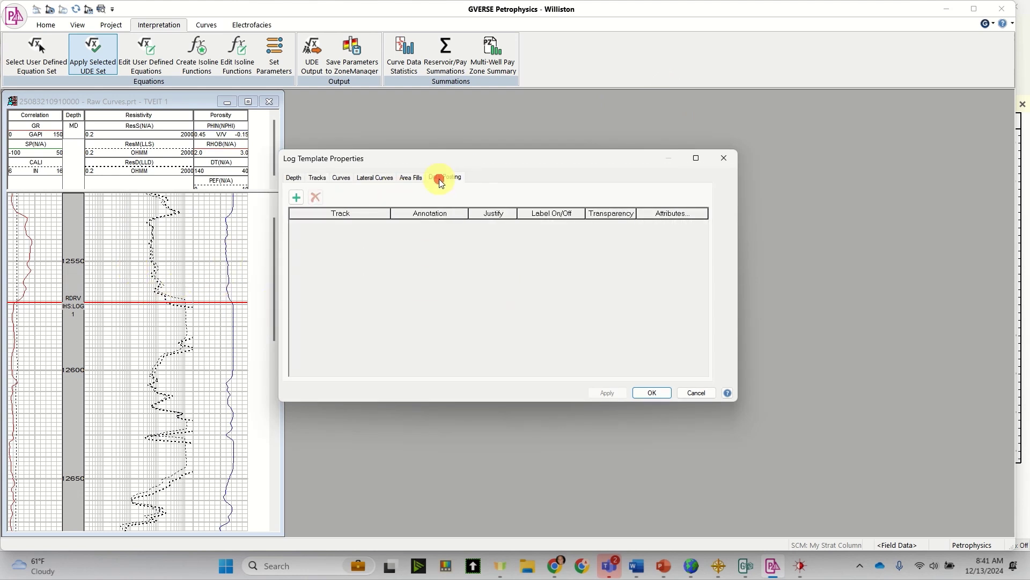
left_click(298, 199)
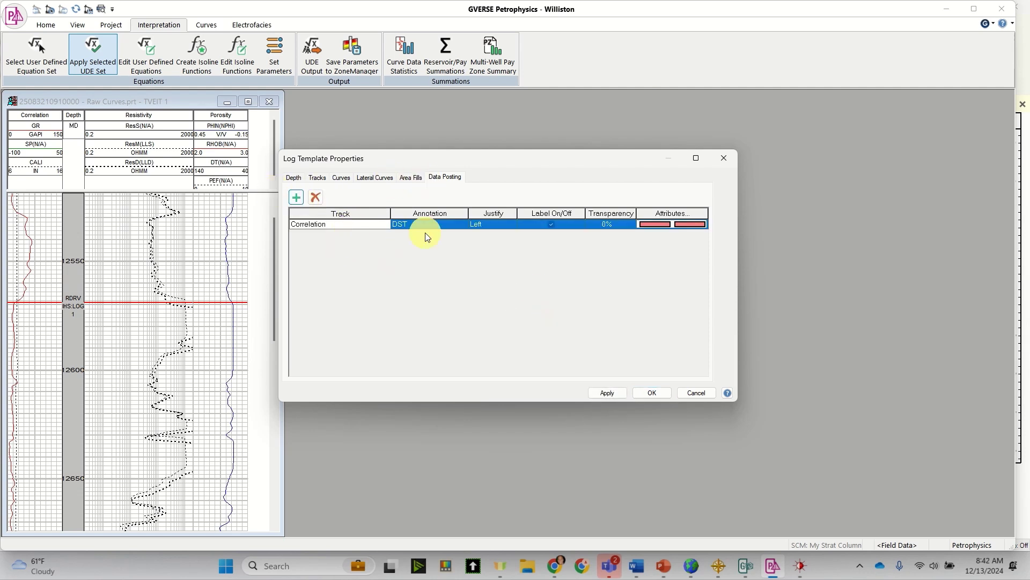
left_click(445, 226)
left_click(445, 226)
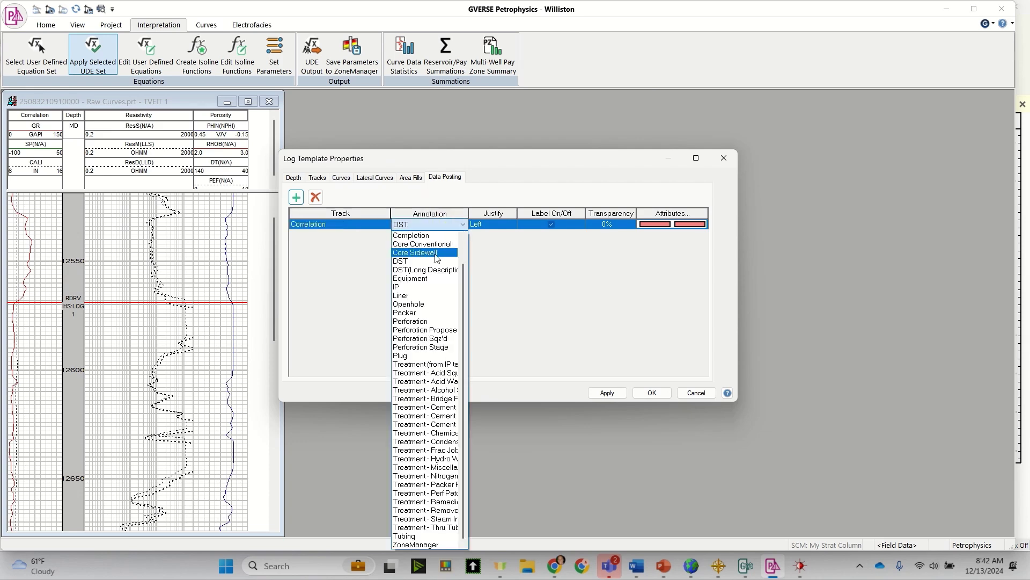
left_click(433, 254)
Try enabling Core Range in the Core Sidewall posting's label content, and discard all the log template changes
left_click(677, 236)
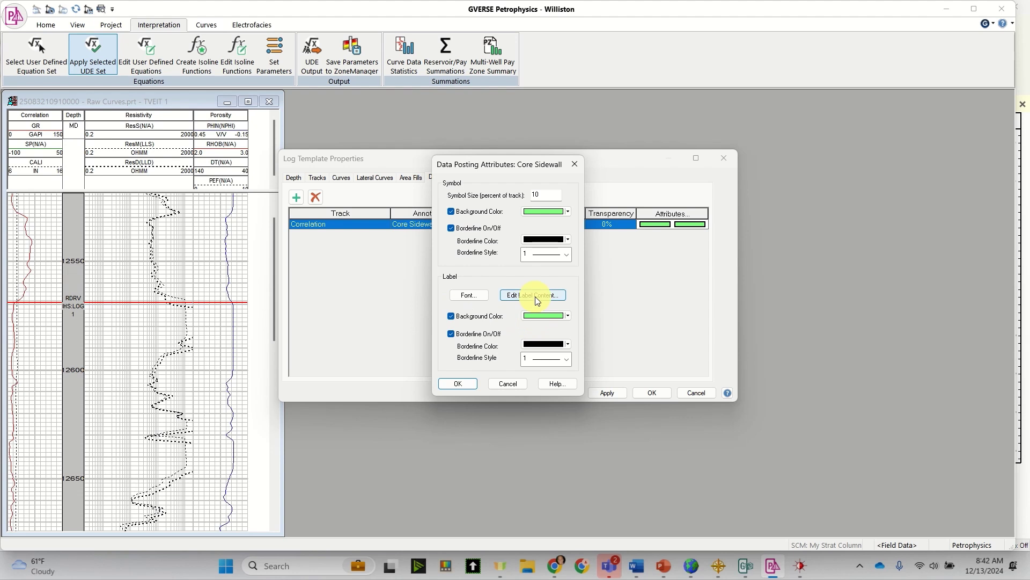
left_click(536, 296)
left_click(434, 309)
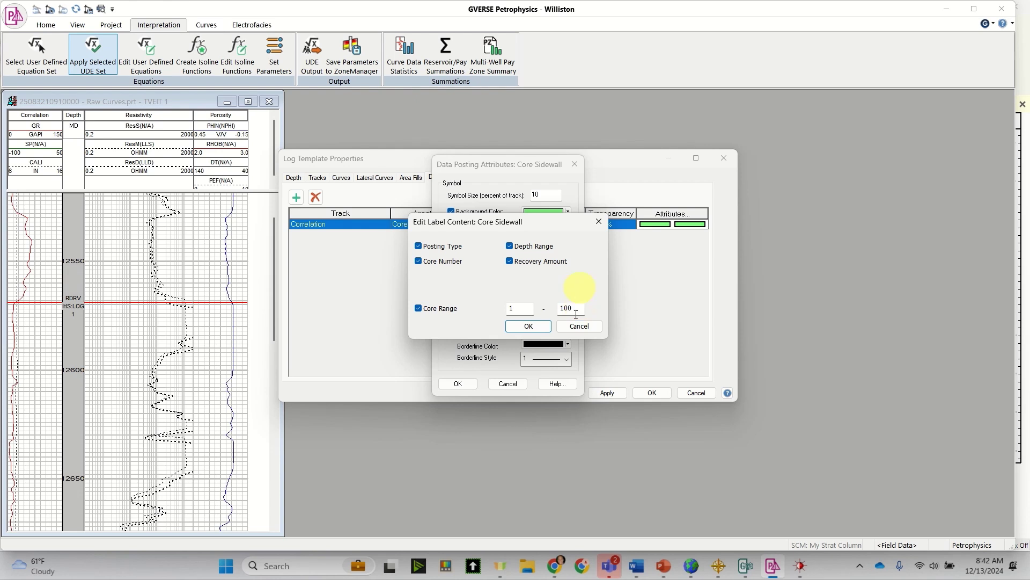
left_click(577, 326)
left_click(506, 382)
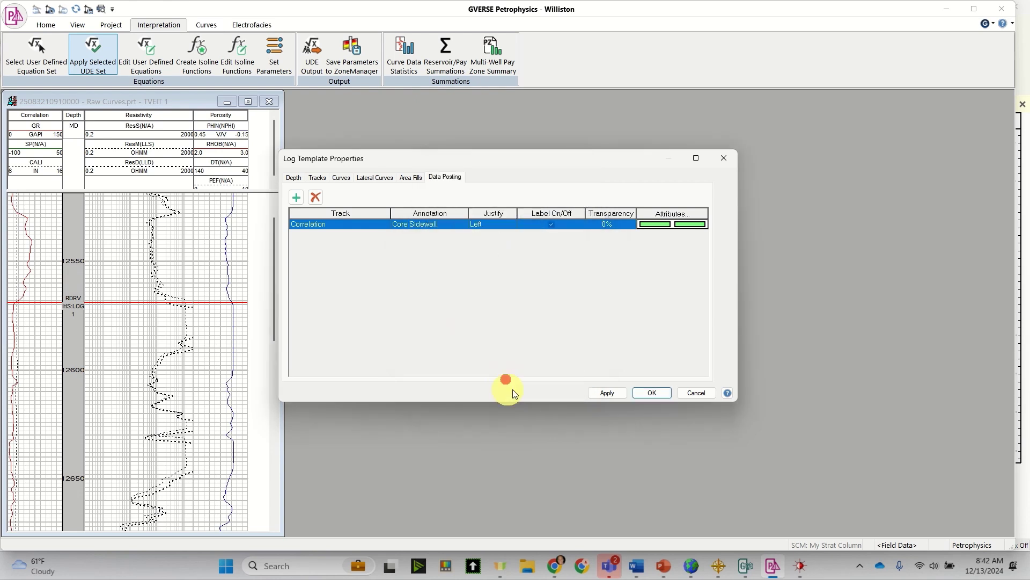
left_click(693, 393)
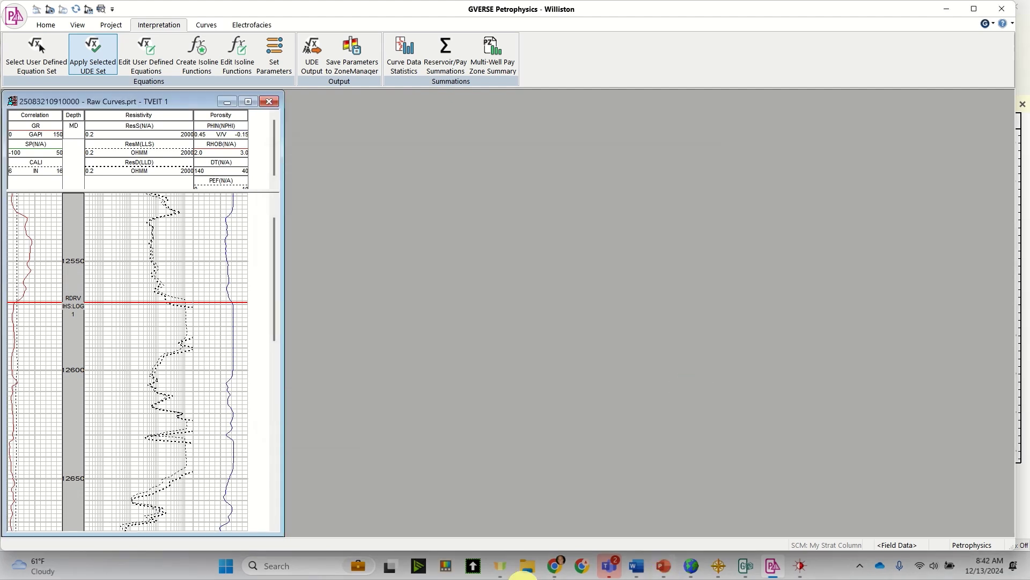
Review the Multi-Well Import options for all LAS files in the LAS folder, including the curve suffix, and cancel the import
left_click(15, 16)
mouse_move(53, 141)
left_click(97, 161)
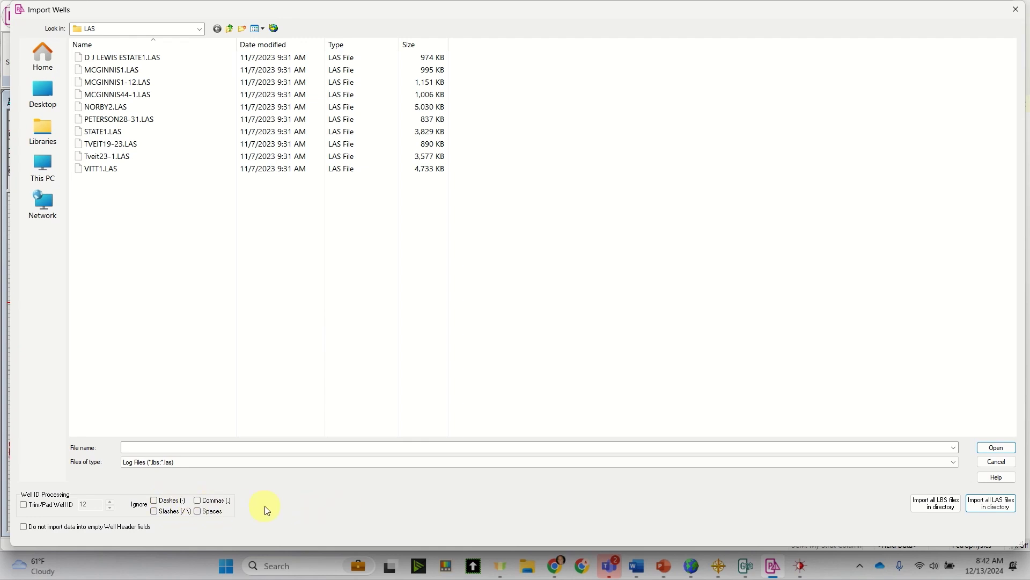
left_click(987, 506)
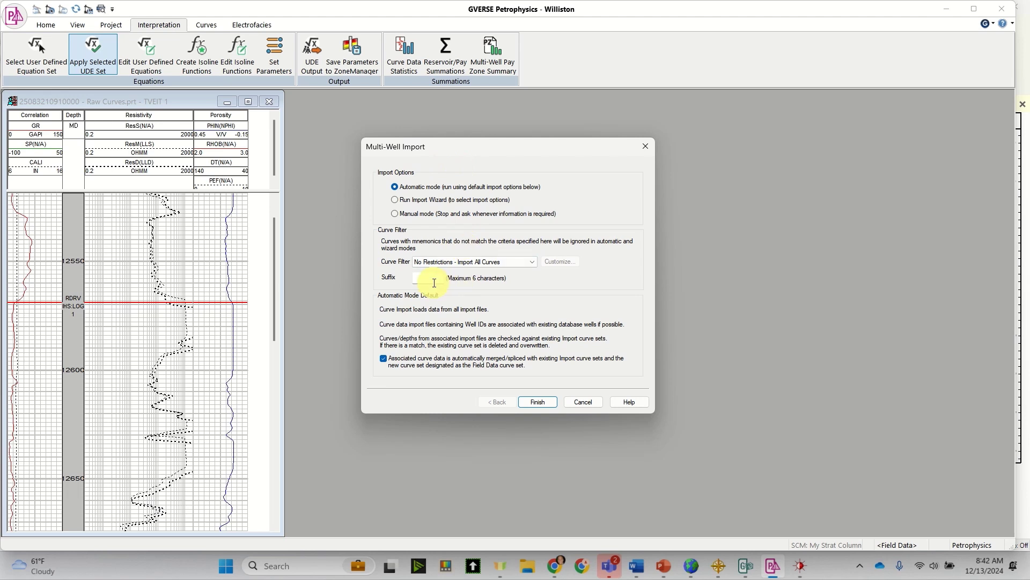
left_click(584, 407)
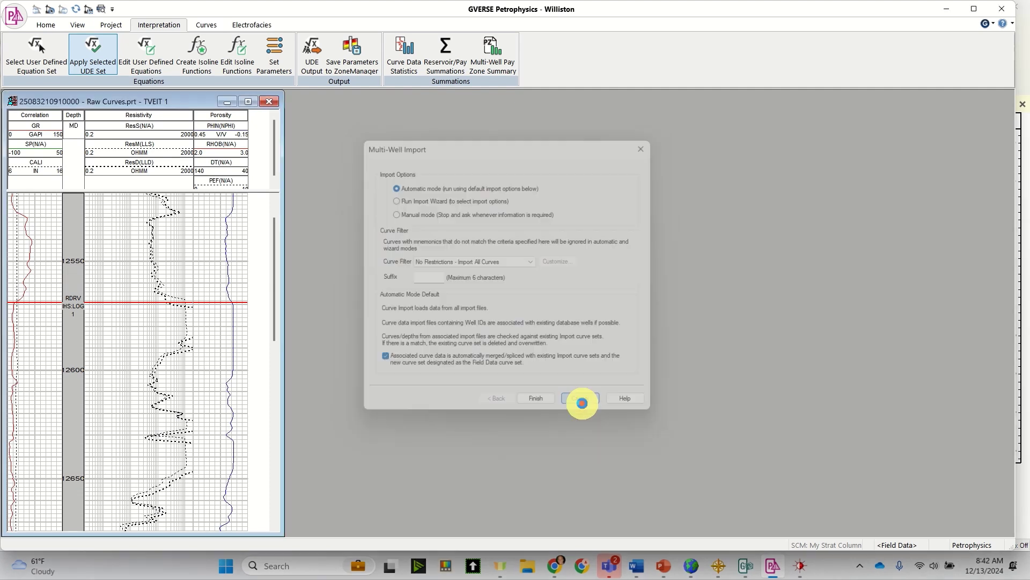